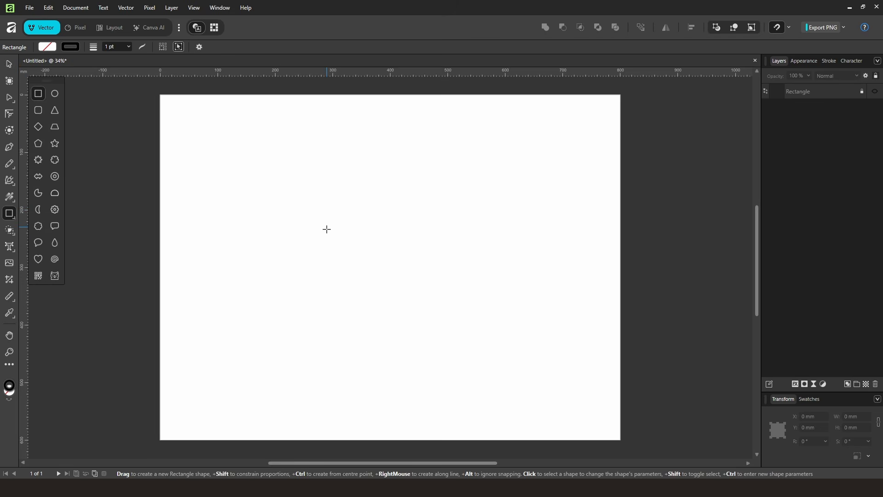
Draw a rectangle near the middle of the page and size it to 200 mm wide by 100 mm high.
{"action": "left_click_drag", "start_coordinate": [326, 228], "coordinate": [482, 299]}
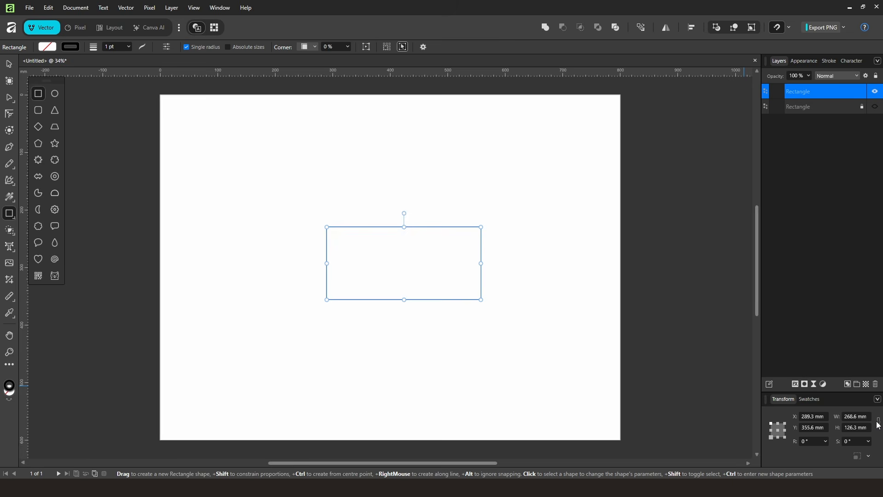
{"action": "left_click", "coordinate": [850, 420]}
{"action": "type", "text": "200"}
{"action": "key", "text": "Tab"}
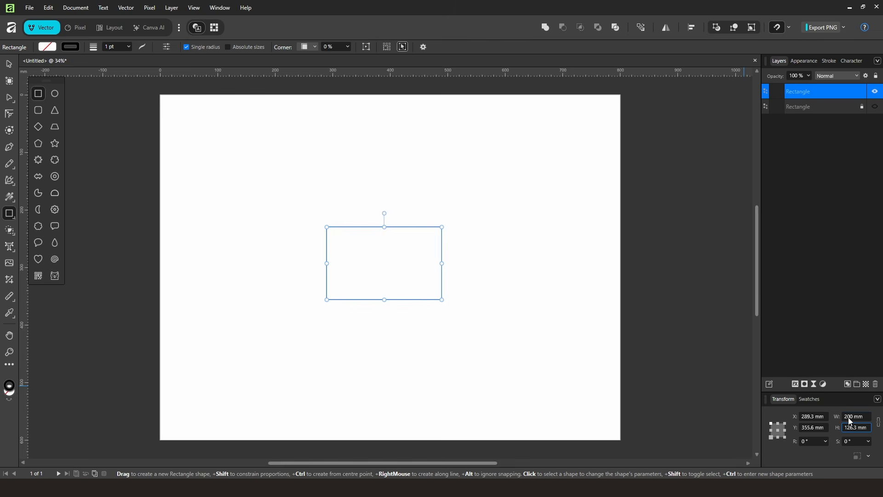
{"action": "type", "text": "100"}
{"action": "key", "text": "Return"}
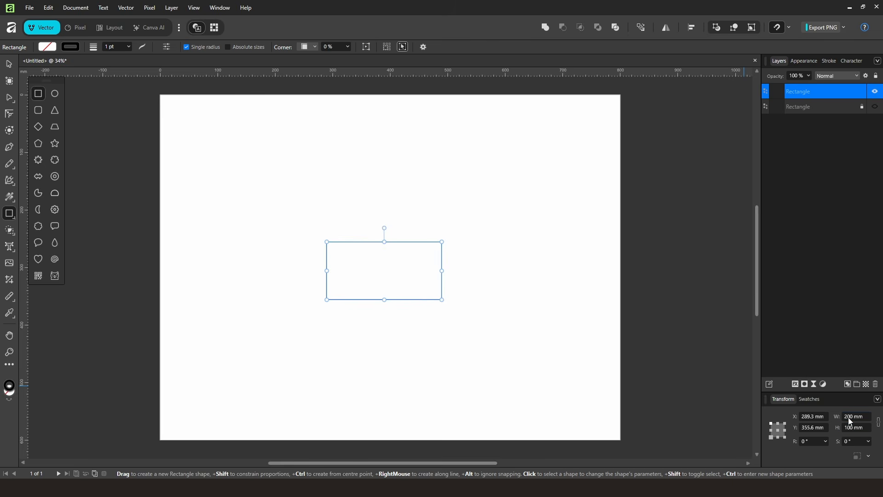
Draw a second rectangle just right of the first, matching its 100 mm height, and set its width to 100 mm.
{"action": "scroll", "coordinate": [404, 273], "scroll_direction": "up", "scroll_amount": 5}
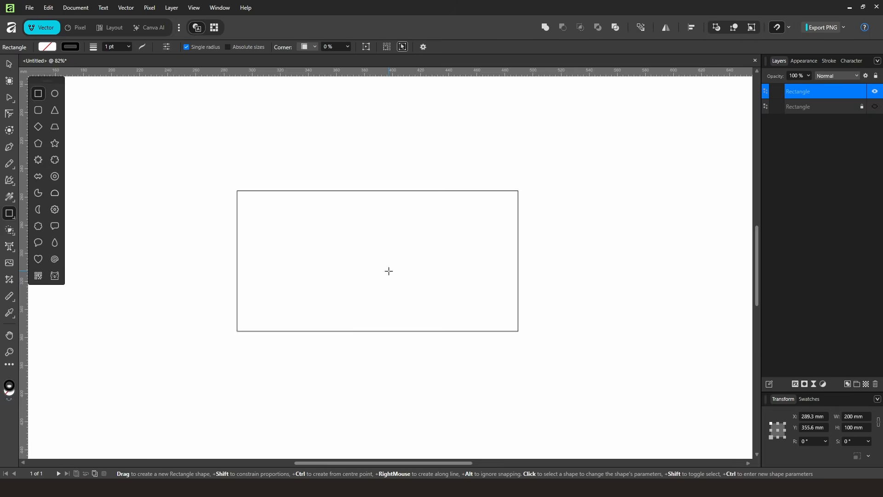
{"action": "left_click_drag", "start_coordinate": [398, 270], "coordinate": [403, 266]}
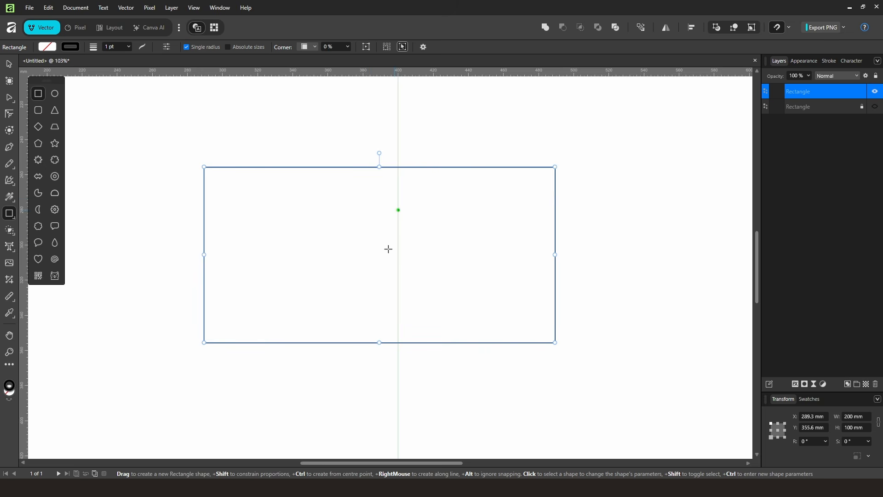
{"action": "left_click", "coordinate": [479, 263]}
{"action": "left_click_drag", "start_coordinate": [478, 263], "coordinate": [356, 265]}
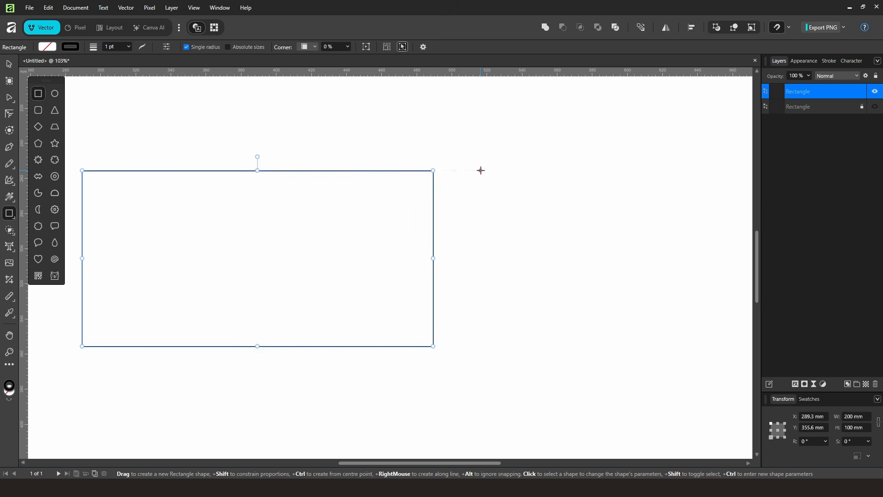
{"action": "left_click_drag", "start_coordinate": [455, 170], "coordinate": [619, 346]}
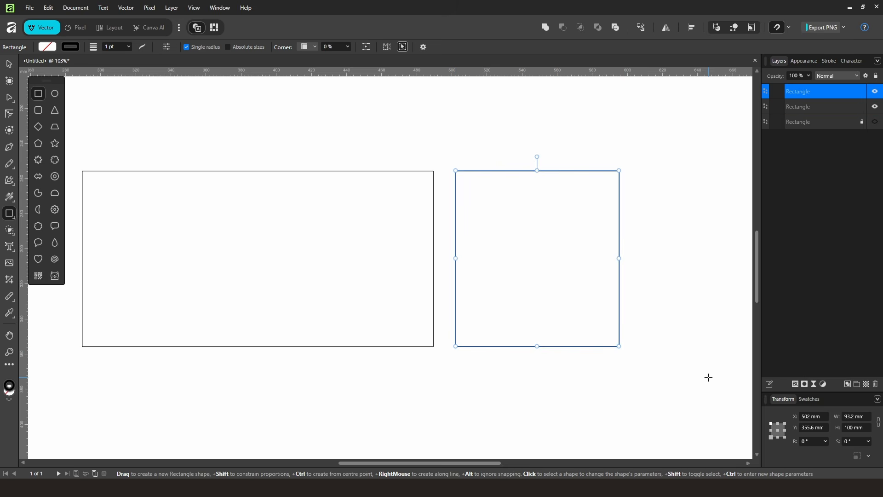
{"action": "type", "text": "100"}
{"action": "key", "text": "Return"}
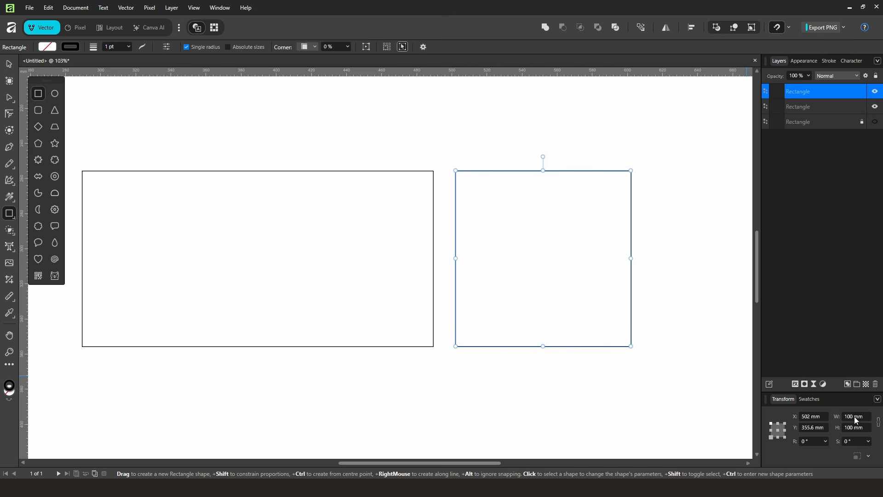
Duplicate the 200 mm wide rectangle in place and set the copy's width to 3 mm along the left edge.
{"action": "scroll", "coordinate": [523, 225], "scroll_direction": "down", "scroll_amount": 1}
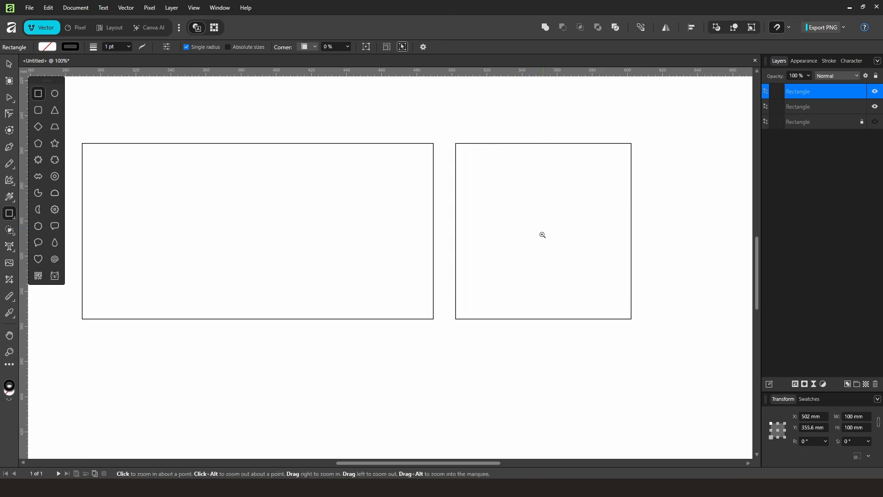
{"action": "scroll", "coordinate": [542, 234], "scroll_direction": "down", "scroll_amount": 1}
{"action": "left_click_drag", "start_coordinate": [516, 247], "coordinate": [584, 279]}
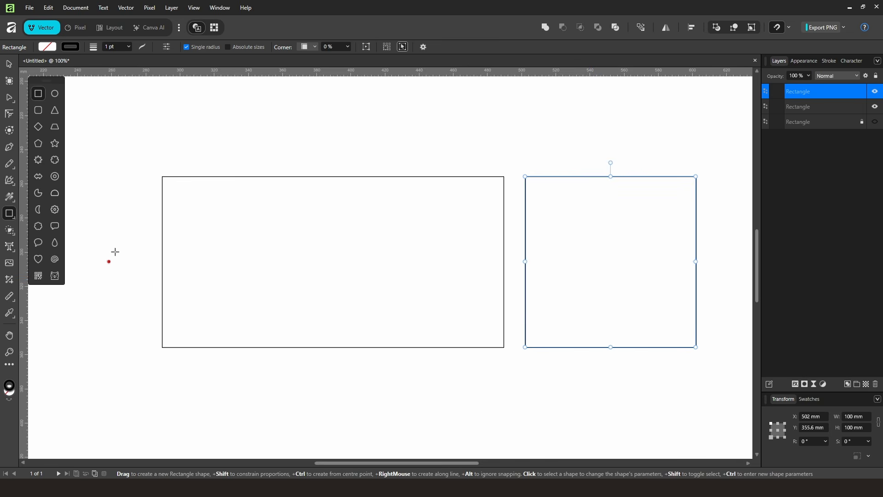
{"action": "left_click", "coordinate": [9, 64]}
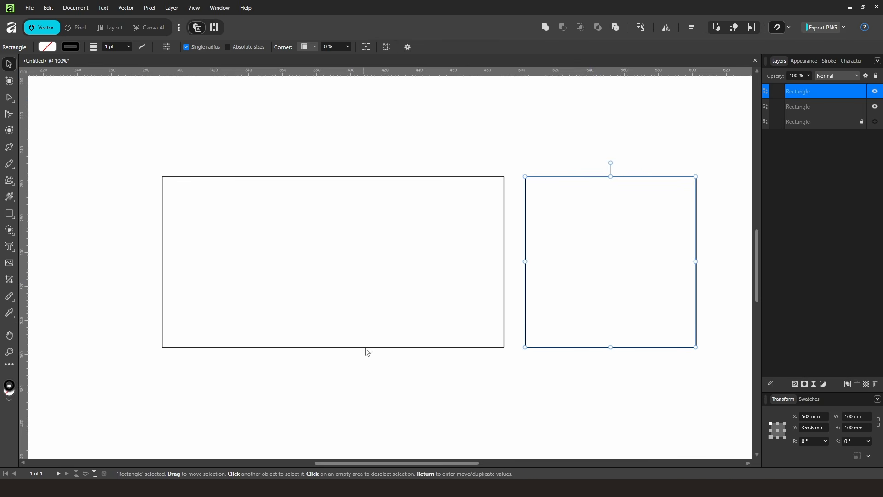
{"action": "left_click", "coordinate": [349, 390]}
{"action": "left_click_drag", "start_coordinate": [333, 371], "coordinate": [397, 357]}
{"action": "left_click", "coordinate": [427, 331]}
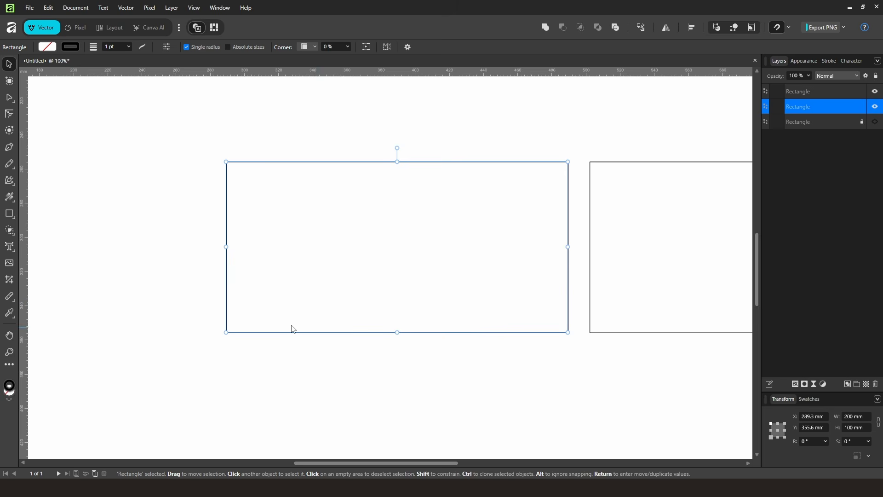
{"action": "left_click", "coordinate": [364, 342]}
{"action": "left_click", "coordinate": [362, 333]}
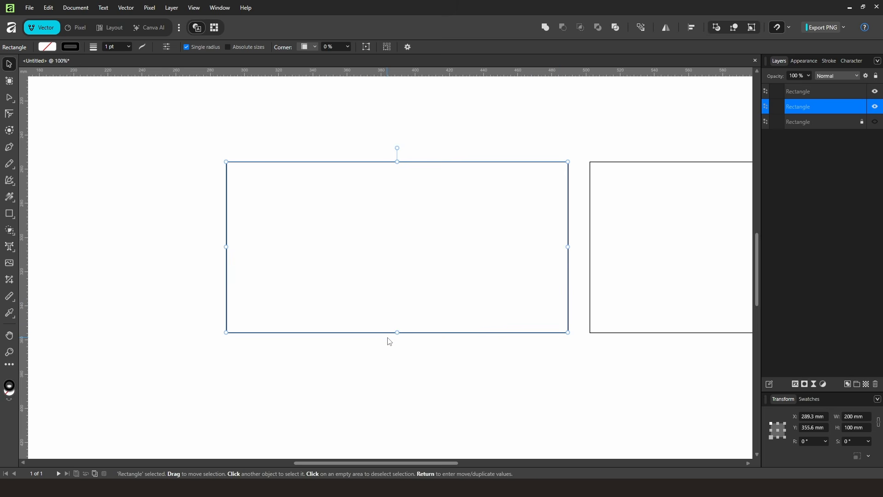
{"action": "key", "text": "ctrl+j"}
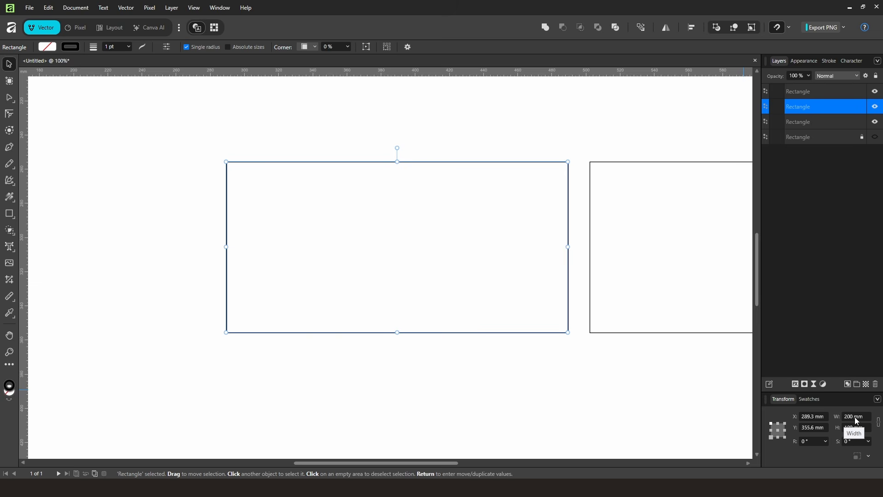
{"action": "type", "text": "3"}
{"action": "key", "text": "Return"}
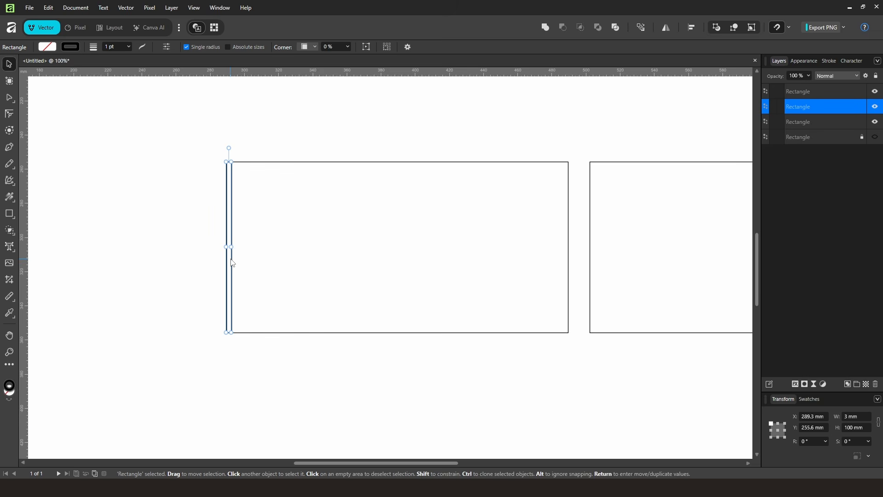
{"action": "left_click", "coordinate": [184, 311]}
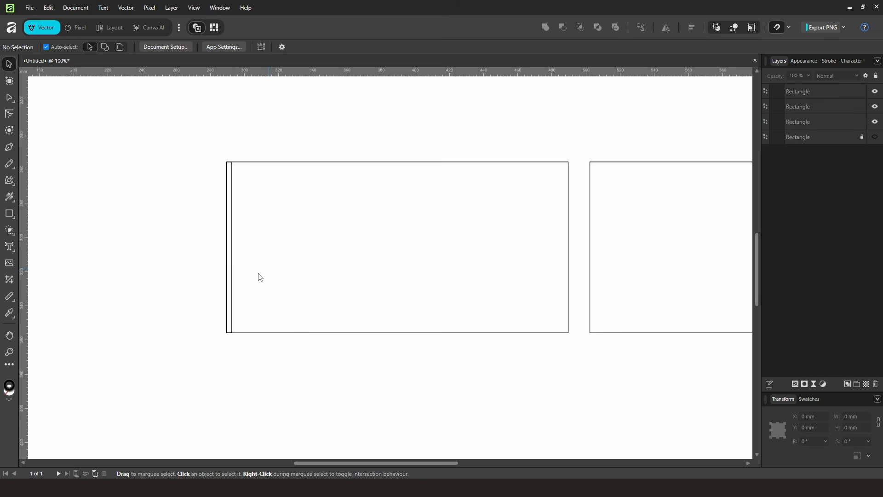
Divide the 3 mm strip's height by 5 (100 mm/5), anchored at its top-left corner.
{"action": "left_click", "coordinate": [231, 284]}
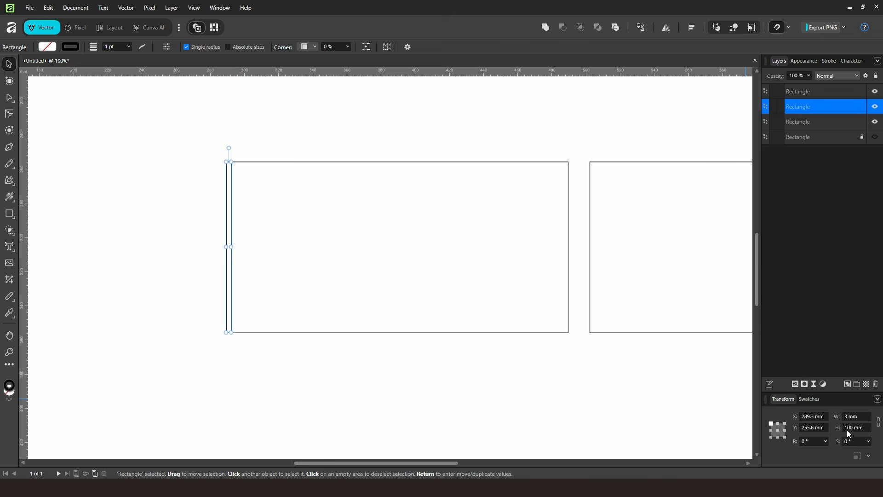
{"action": "left_click", "coordinate": [865, 427]}
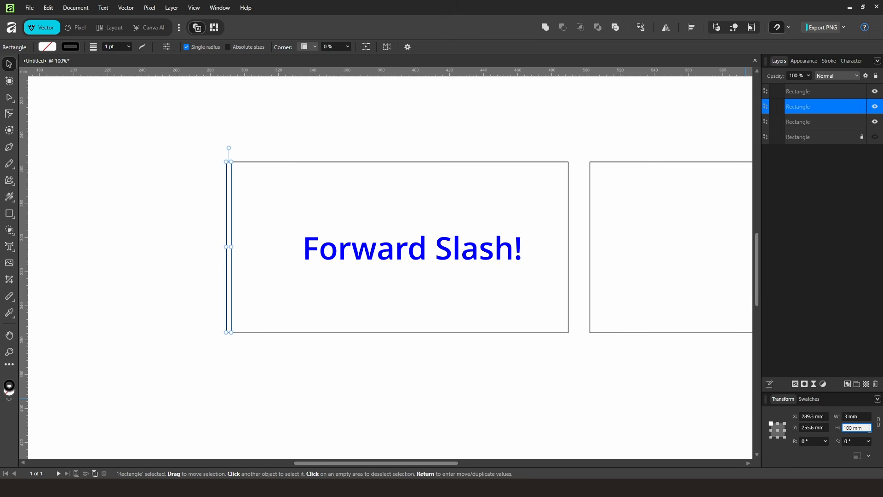
{"action": "type", "text": "/5"}
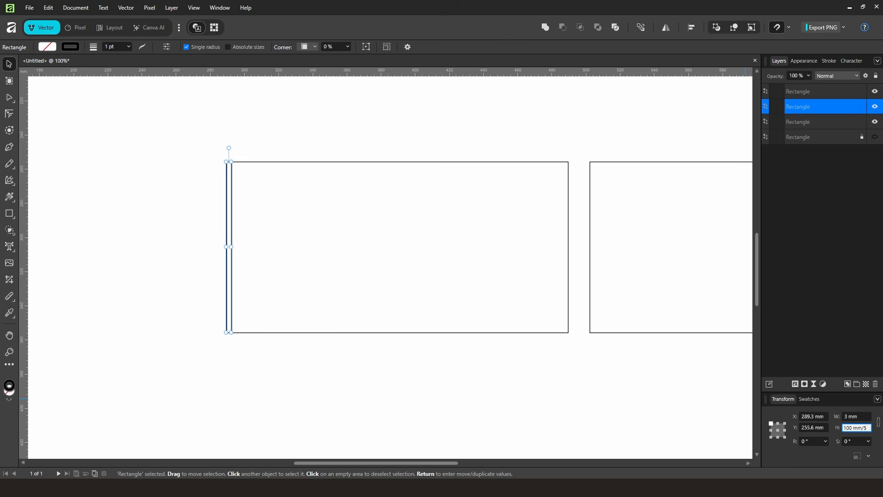
{"action": "key", "text": "Return"}
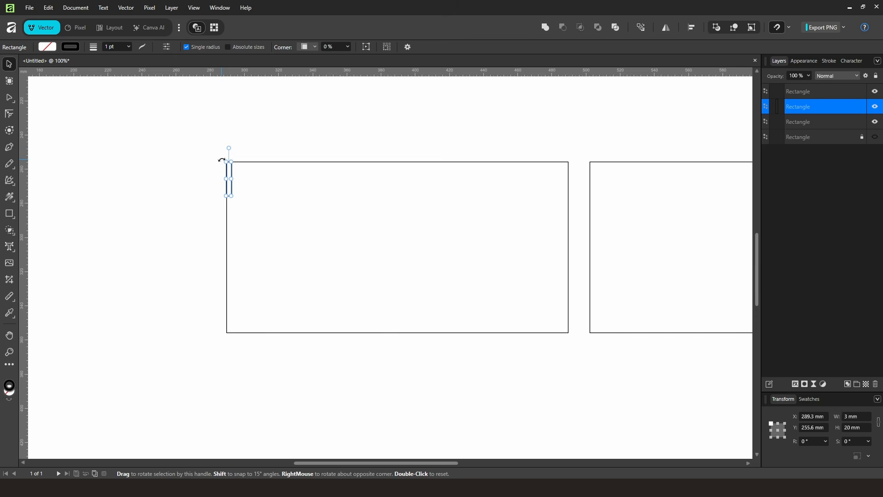
{"action": "left_click", "coordinate": [149, 208]}
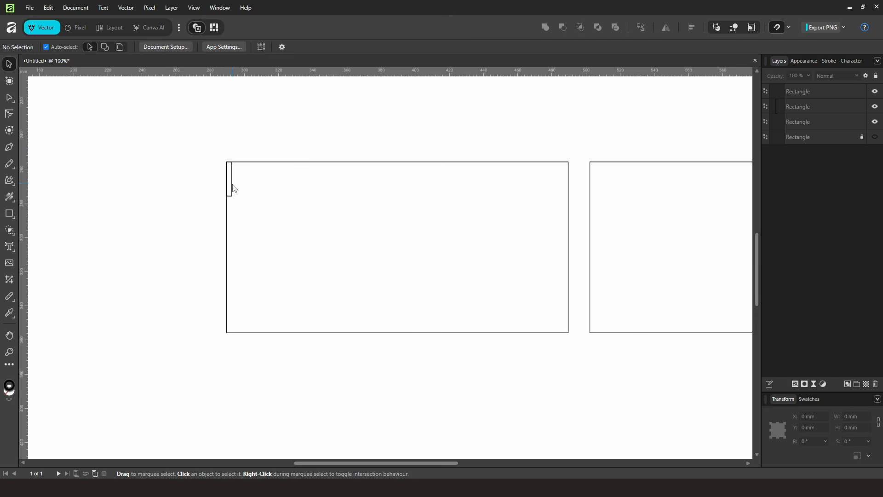
Copy the small tab directly below itself and repeat the duplication until five stacked tabs fill the wide rectangle's left edge.
{"action": "left_click", "coordinate": [231, 194]}
{"action": "scroll", "coordinate": [225, 184], "scroll_direction": "up", "scroll_amount": 3}
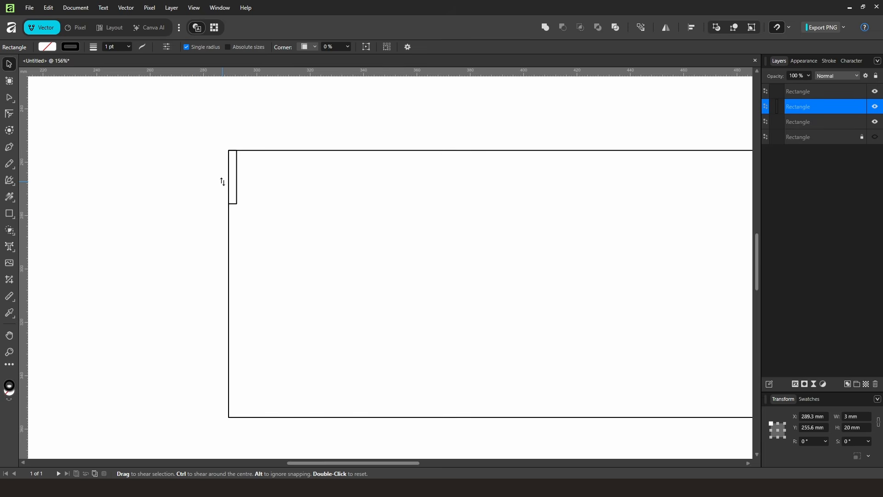
{"action": "left_click_drag", "start_coordinate": [370, 195], "coordinate": [394, 204]}
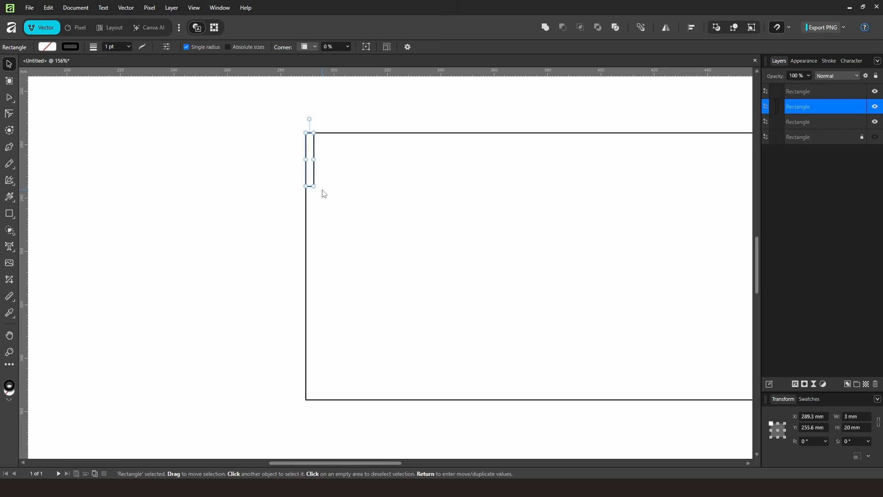
{"action": "key", "text": "alt"}
{"action": "key", "text": "alt"}
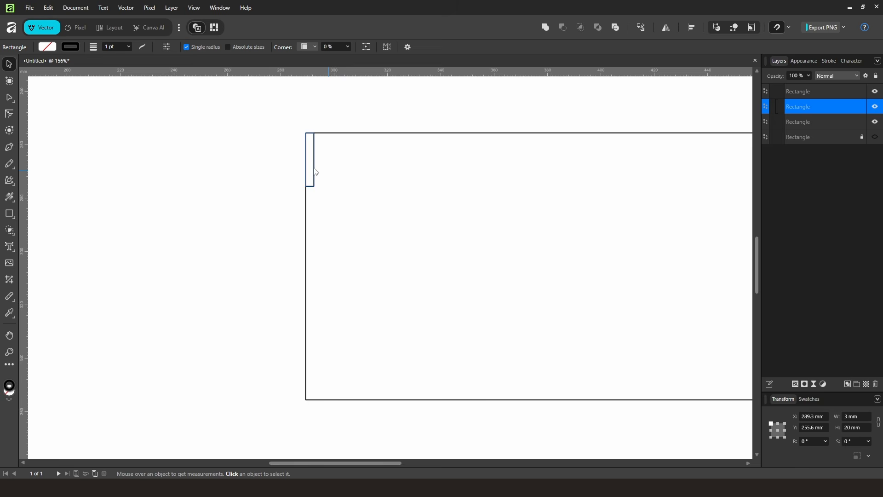
{"action": "left_click_drag", "start_coordinate": [316, 172], "coordinate": [315, 228]}
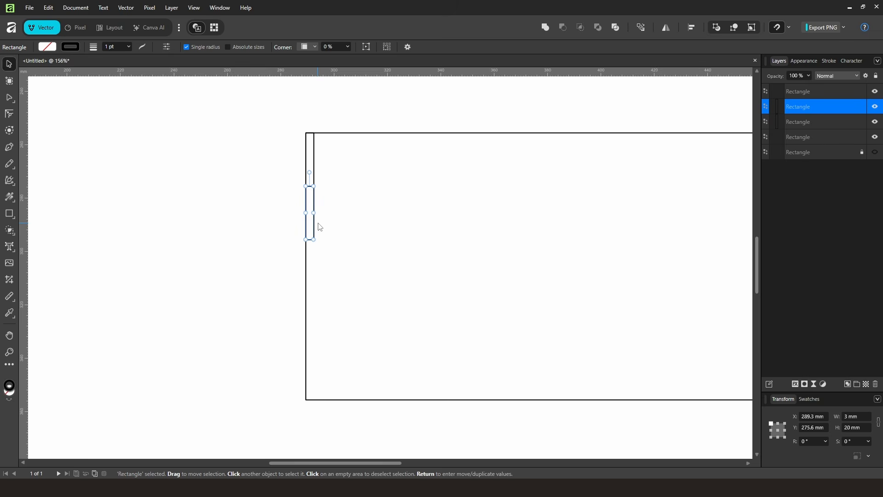
{"action": "key", "text": "ctrl+j"}
{"action": "key", "text": "ctrl+j"}
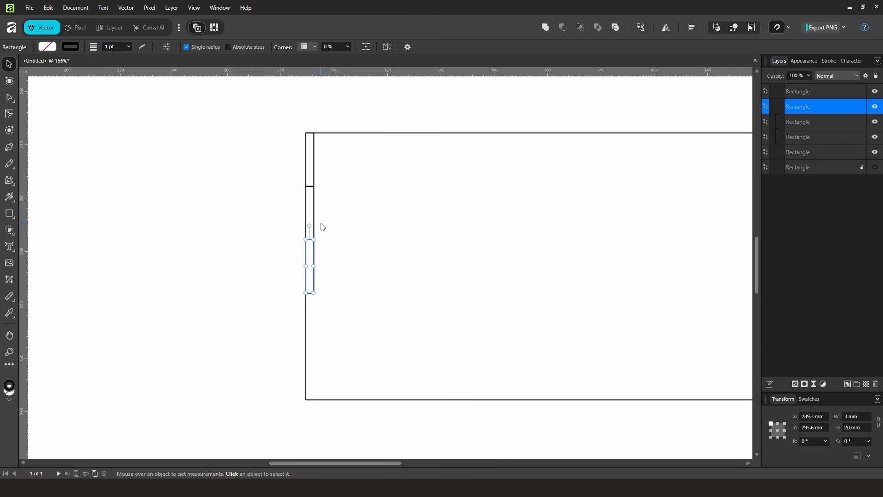
{"action": "key", "text": "ctrl+j"}
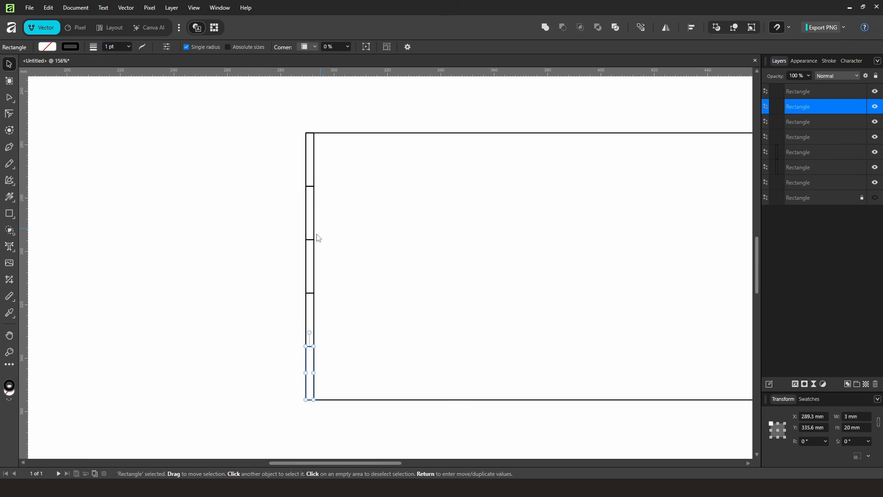
Select only the five left-edge tabs and copy them to the inside of the wide rectangle's right edge.
{"action": "left_click_drag", "start_coordinate": [389, 286], "coordinate": [271, 260]}
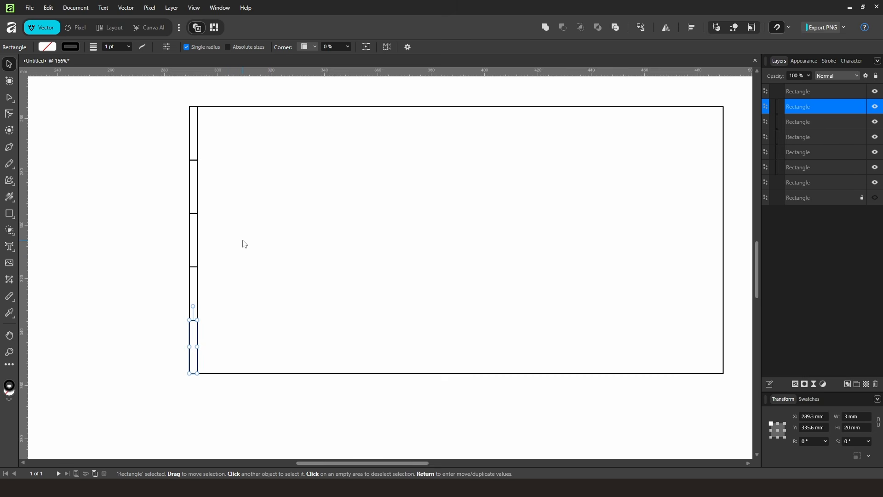
{"action": "scroll", "coordinate": [242, 242], "scroll_direction": "down", "scroll_amount": 3}
{"action": "left_click_drag", "start_coordinate": [277, 244], "coordinate": [255, 243]}
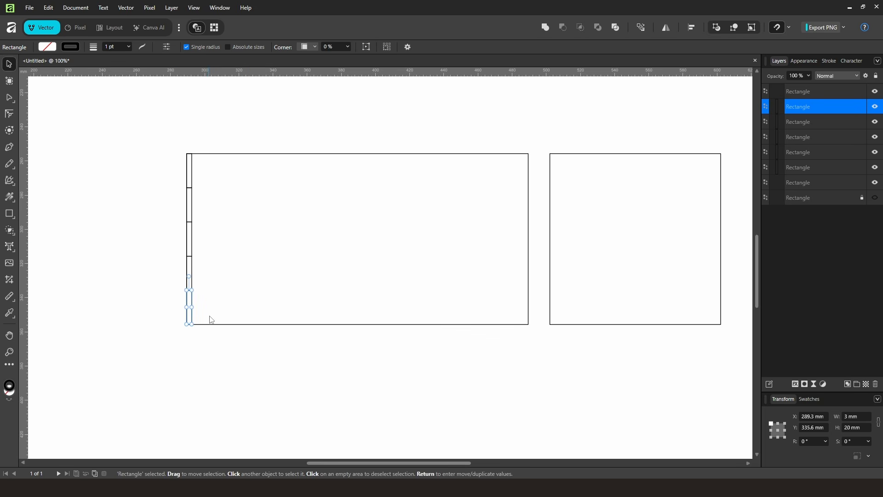
{"action": "left_click_drag", "start_coordinate": [160, 122], "coordinate": [223, 374]}
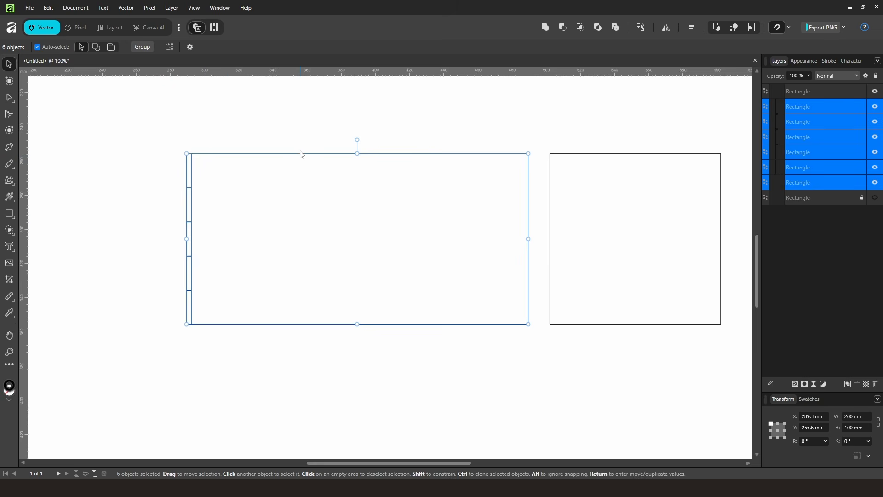
{"action": "left_click", "coordinate": [325, 165], "text": "shift"}
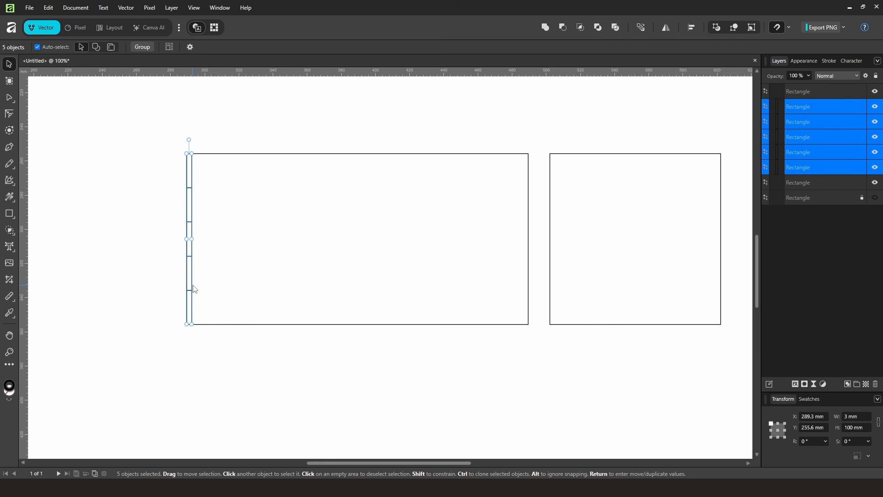
{"action": "left_click_drag", "start_coordinate": [193, 289], "coordinate": [527, 312]}
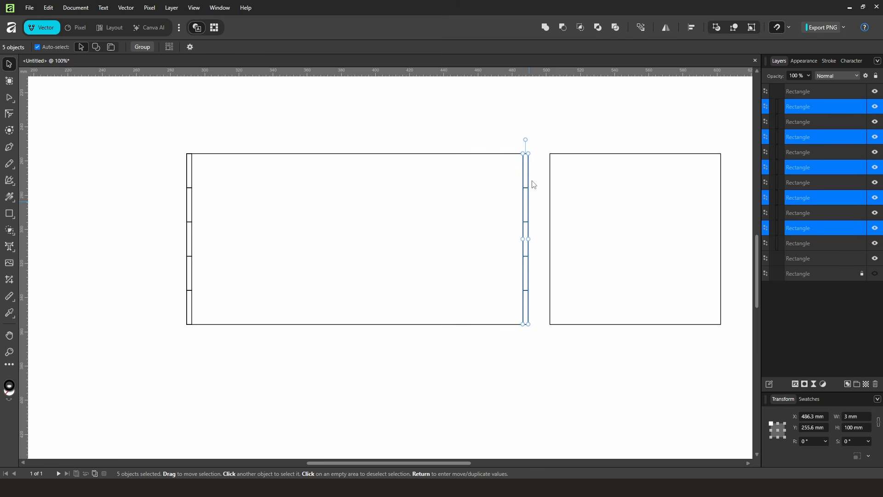
Copy the five tabs on the wide rectangle's right edge to the inside of the square's left and right edges.
{"action": "left_click", "coordinate": [788, 27]}
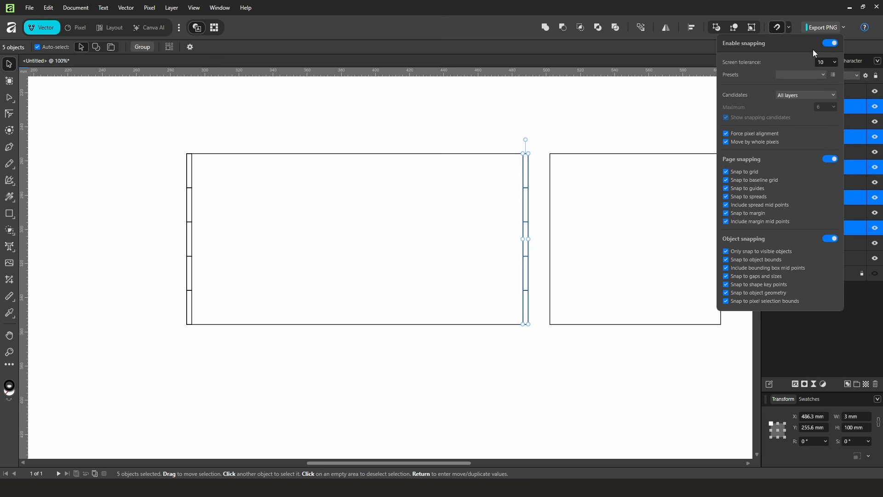
{"action": "left_click", "coordinate": [380, 367]}
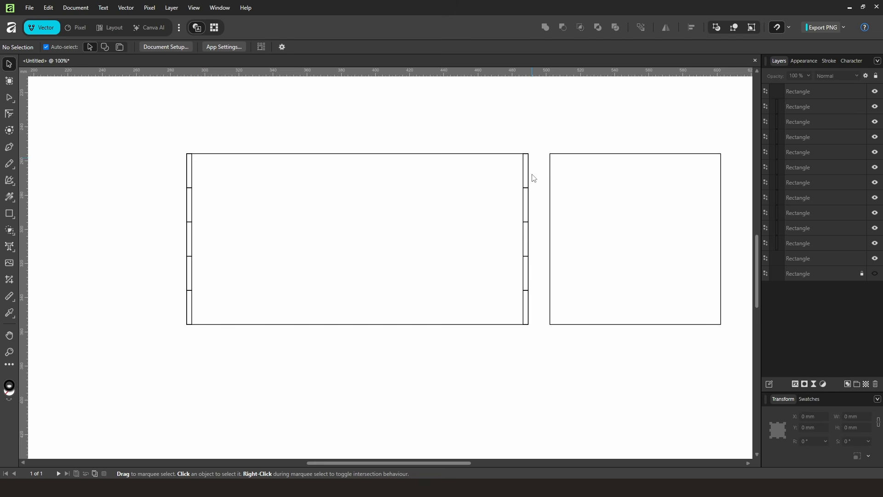
{"action": "left_click_drag", "start_coordinate": [498, 126], "coordinate": [542, 368]}
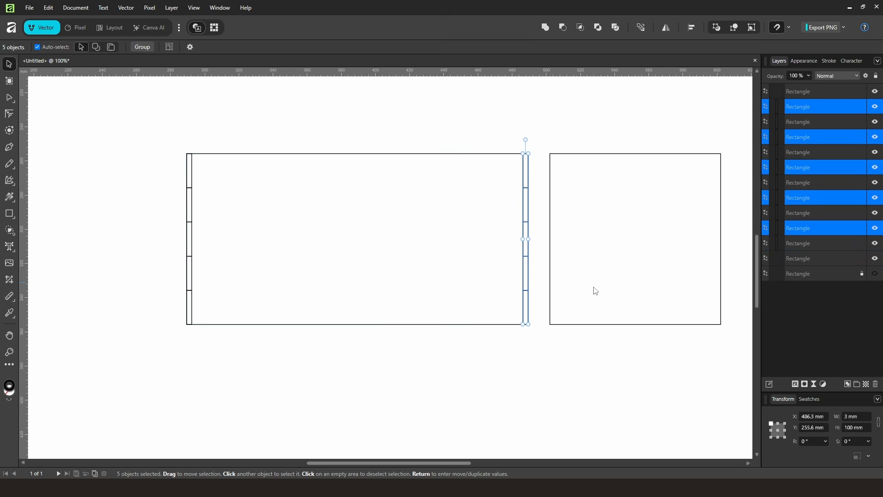
{"action": "left_click_drag", "start_coordinate": [527, 302], "coordinate": [556, 304]}
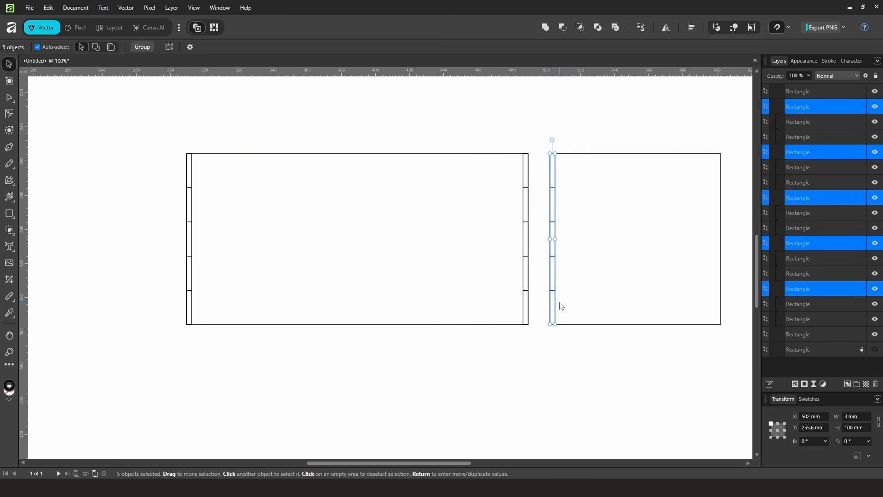
{"action": "left_click_drag", "start_coordinate": [561, 306], "coordinate": [720, 309]}
{"action": "left_click", "coordinate": [506, 350]}
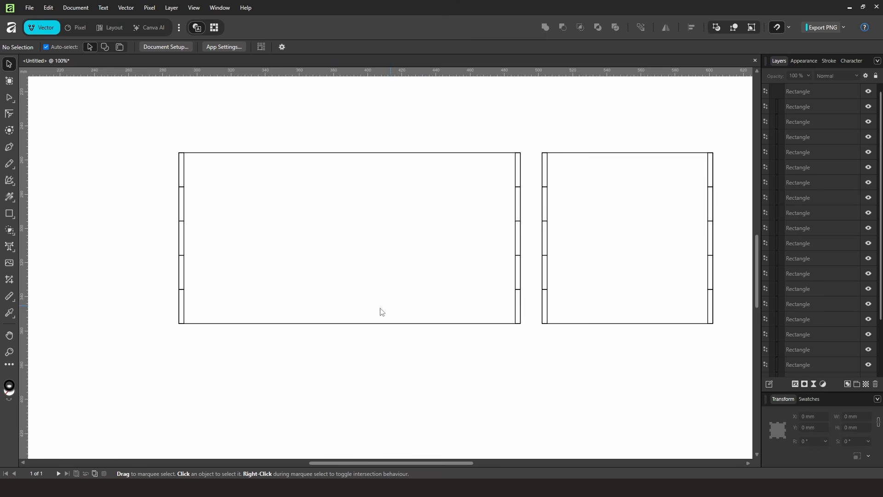
With the Shape Builder, merge the first, third and fifth tabs on both side edges into the wide rectangle.
{"action": "left_click_drag", "start_coordinate": [151, 127], "coordinate": [534, 366]}
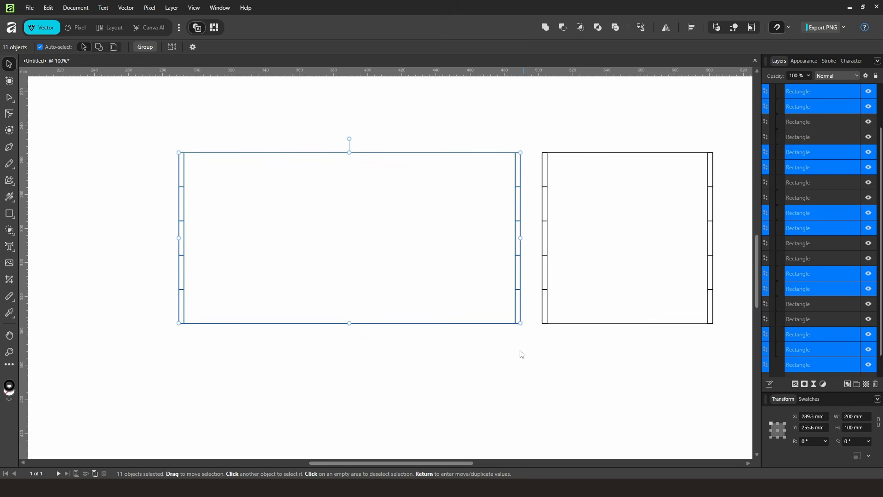
{"action": "left_click", "coordinate": [9, 230]}
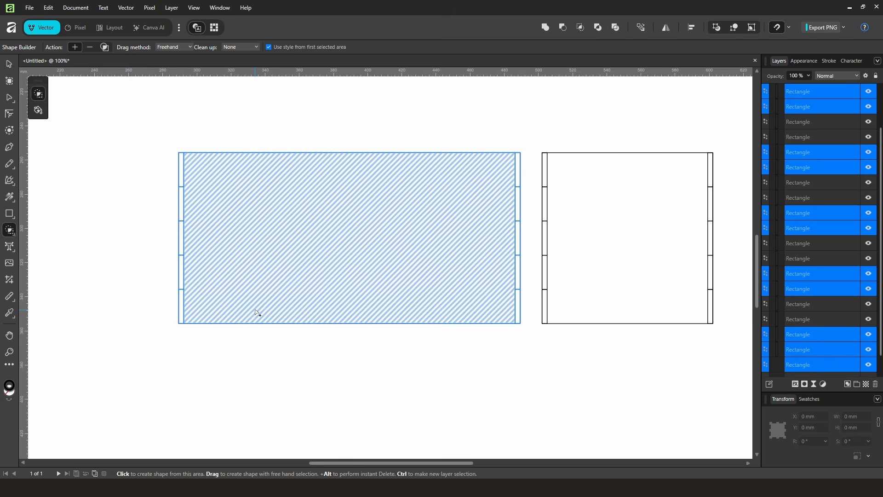
{"action": "left_click_drag", "start_coordinate": [256, 309], "coordinate": [162, 306]}
{"action": "left_click_drag", "start_coordinate": [233, 240], "coordinate": [142, 242]}
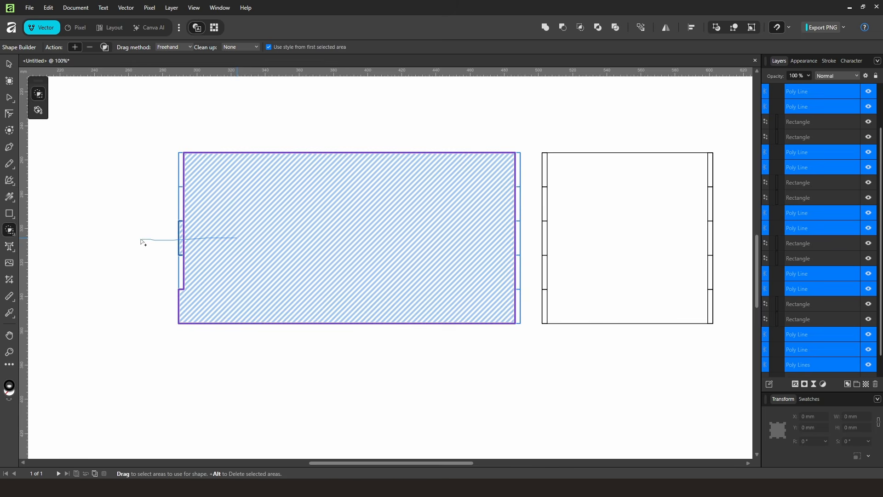
{"action": "left_click_drag", "start_coordinate": [223, 180], "coordinate": [133, 164]}
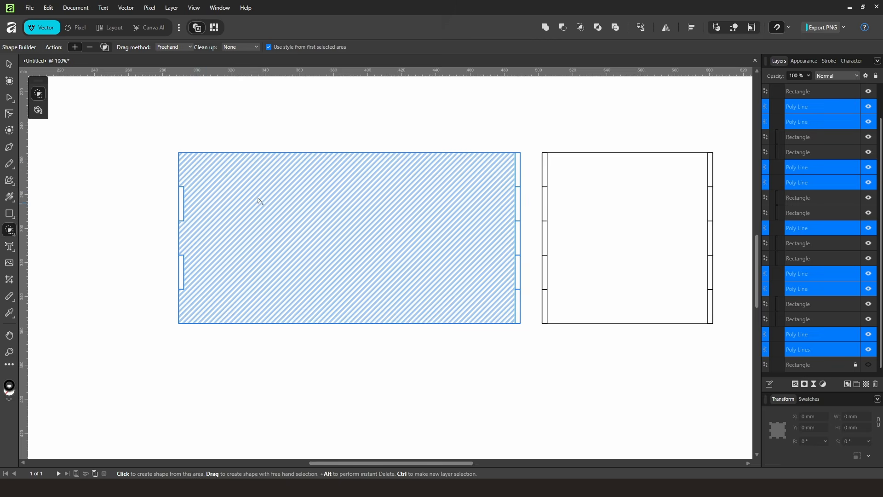
{"action": "left_click_drag", "start_coordinate": [478, 165], "coordinate": [528, 164]}
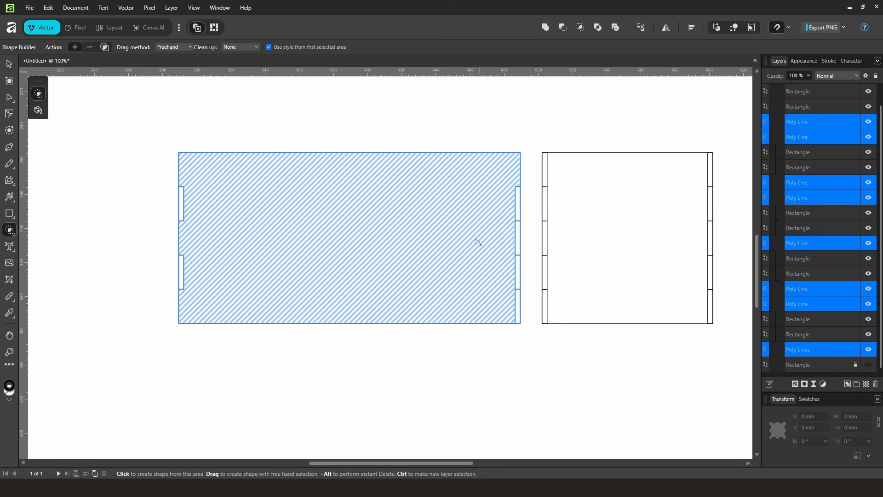
{"action": "left_click_drag", "start_coordinate": [475, 243], "coordinate": [529, 243]}
{"action": "left_click_drag", "start_coordinate": [499, 308], "coordinate": [526, 311]}
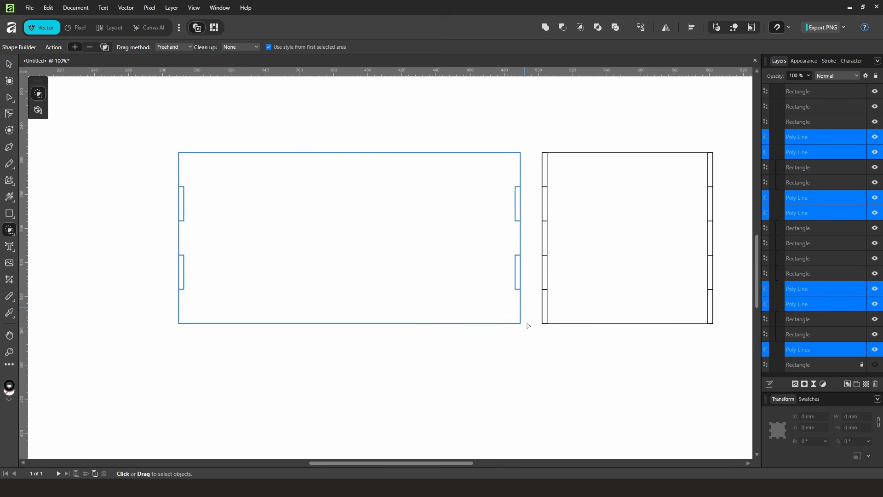
Delete the four separate second and fourth tab pieces from the wide panel's side edges, leaving only its merged outline.
{"action": "left_click", "coordinate": [10, 63]}
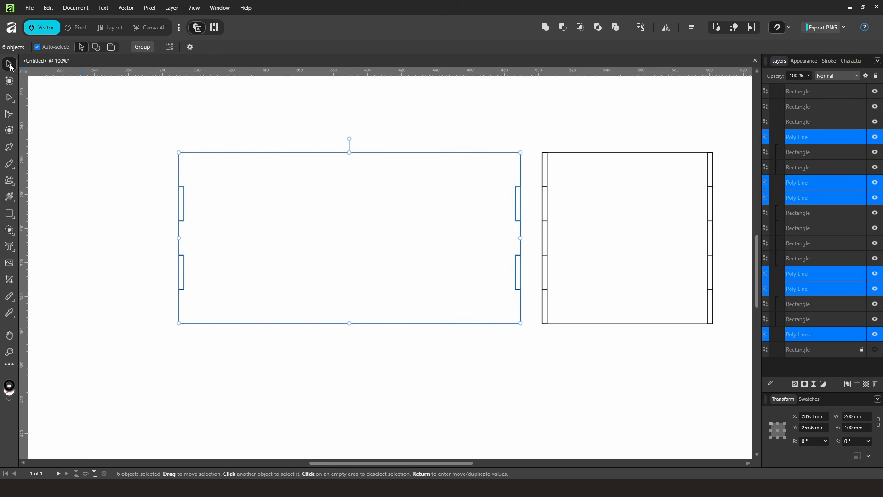
{"action": "left_click", "coordinate": [370, 134]}
{"action": "mouse_move", "coordinate": [379, 154]}
{"action": "left_mouse_down"}
{"action": "mouse_move", "coordinate": [381, 244]}
{"action": "mouse_move", "coordinate": [394, 244]}
{"action": "mouse_move", "coordinate": [410, 173]}
{"action": "mouse_move", "coordinate": [395, 156]}
{"action": "left_mouse_up"}
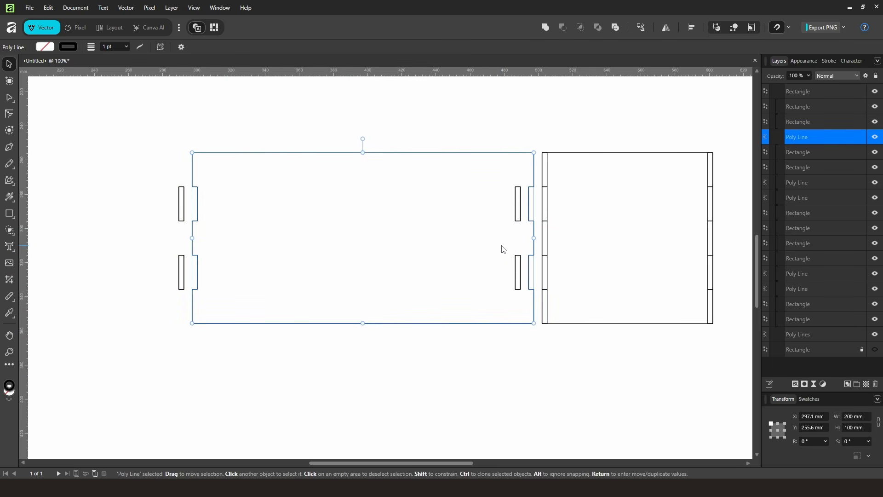
{"action": "key", "text": "ctrl+z"}
{"action": "left_click_drag", "start_coordinate": [135, 173], "coordinate": [535, 408]}
{"action": "left_click_drag", "start_coordinate": [358, 377], "coordinate": [391, 292]}
{"action": "key", "text": "Delete"}
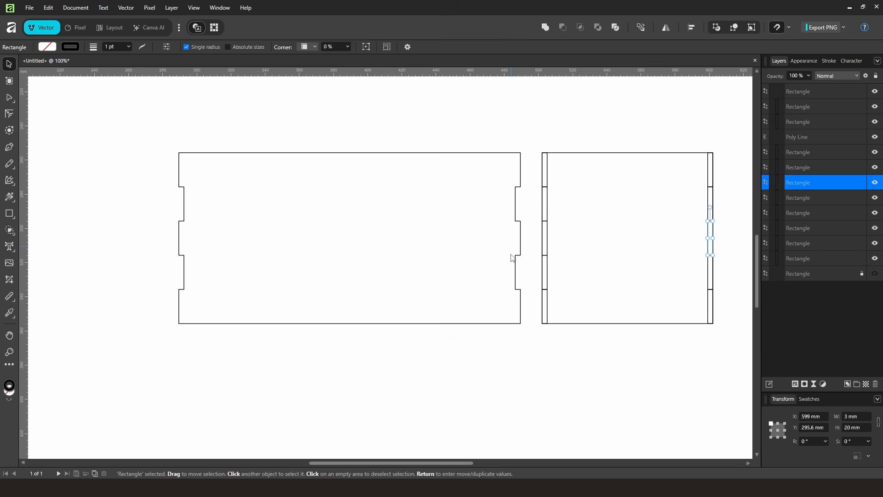
With the Shape Builder, merge the second and fourth tabs on both side edges into the square panel.
{"action": "scroll", "coordinate": [441, 361], "scroll_direction": "right", "scroll_amount": 4}
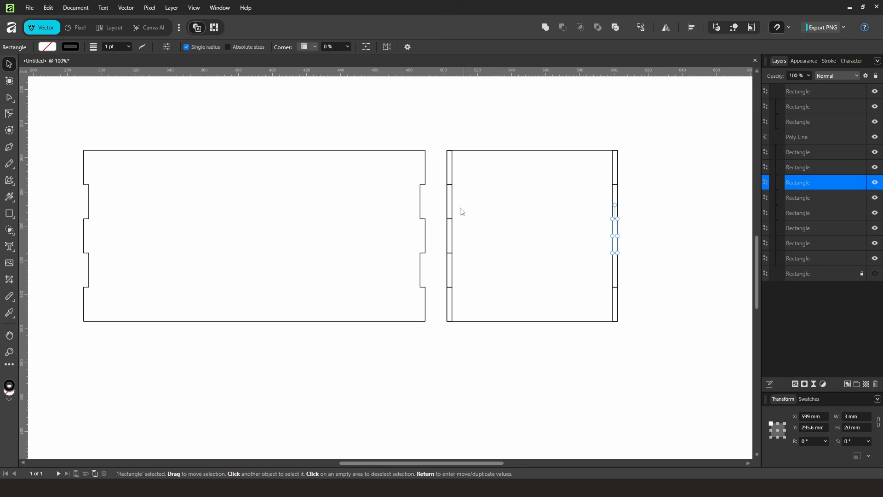
{"action": "left_click", "coordinate": [661, 174]}
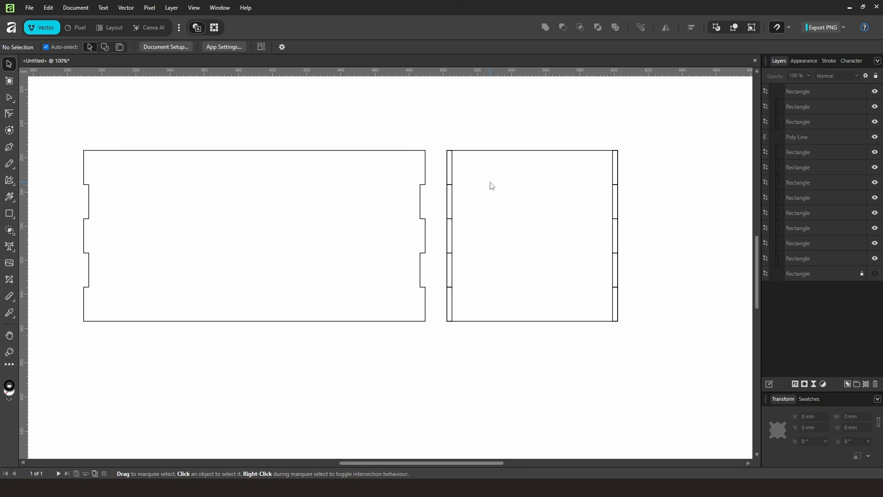
{"action": "left_click_drag", "start_coordinate": [657, 111], "coordinate": [441, 371]}
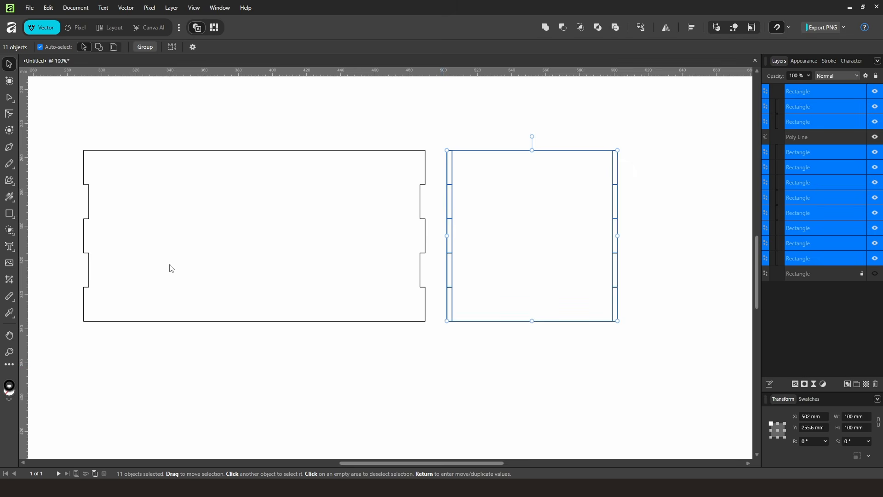
{"action": "left_click", "coordinate": [10, 231]}
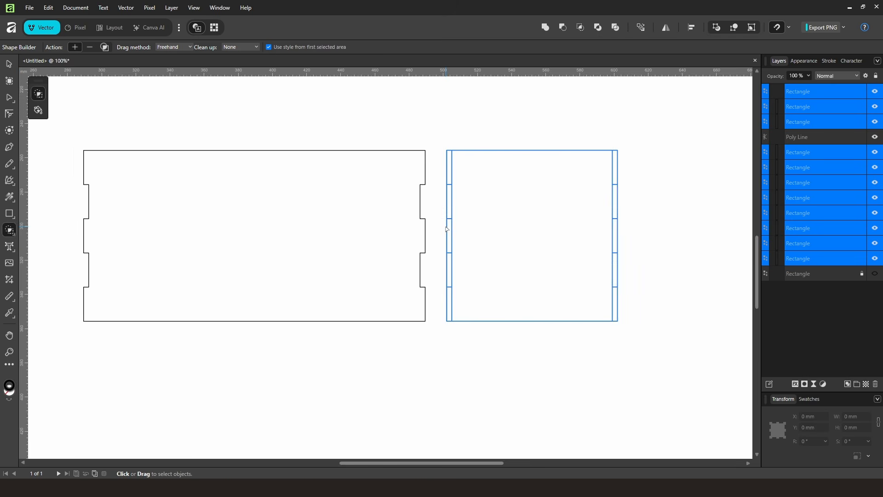
{"action": "left_click_drag", "start_coordinate": [483, 190], "coordinate": [450, 200]}
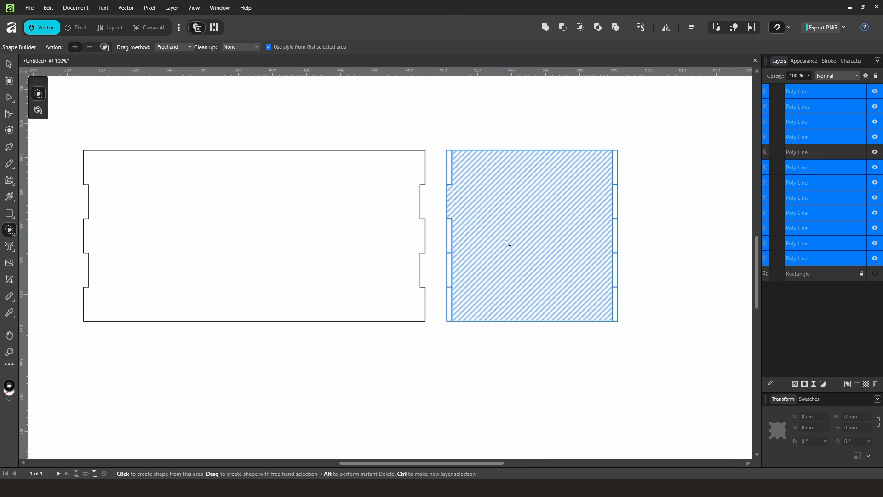
{"action": "left_click_drag", "start_coordinate": [509, 251], "coordinate": [452, 276]}
{"action": "left_click_drag", "start_coordinate": [542, 270], "coordinate": [641, 272]}
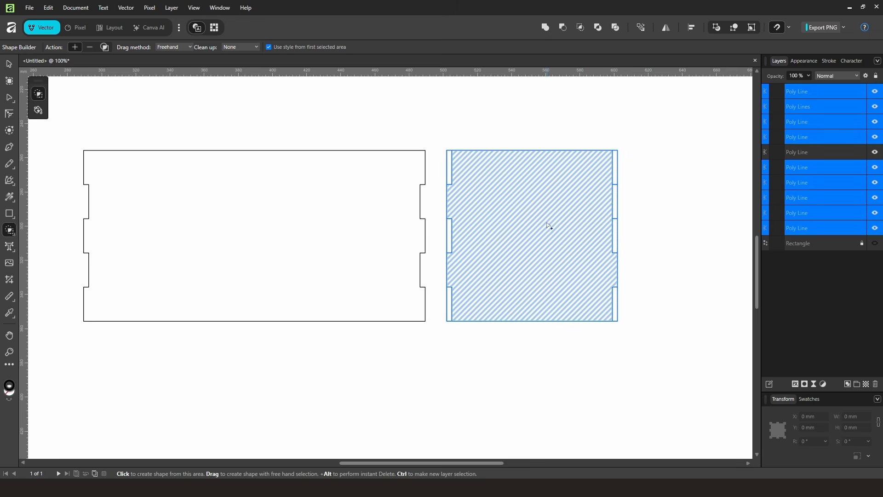
{"action": "left_click_drag", "start_coordinate": [561, 208], "coordinate": [653, 214]}
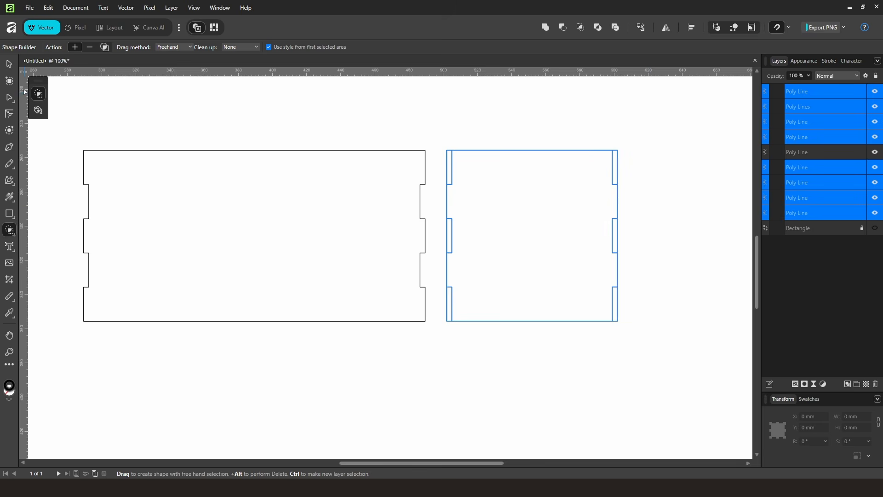
Delete the separate first, third and fifth tab pieces around the square panel, keeping its merged outline.
{"action": "left_click", "coordinate": [10, 64]}
{"action": "left_click_drag", "start_coordinate": [440, 127], "coordinate": [655, 366]}
{"action": "left_click", "coordinate": [559, 264], "text": "shift"}
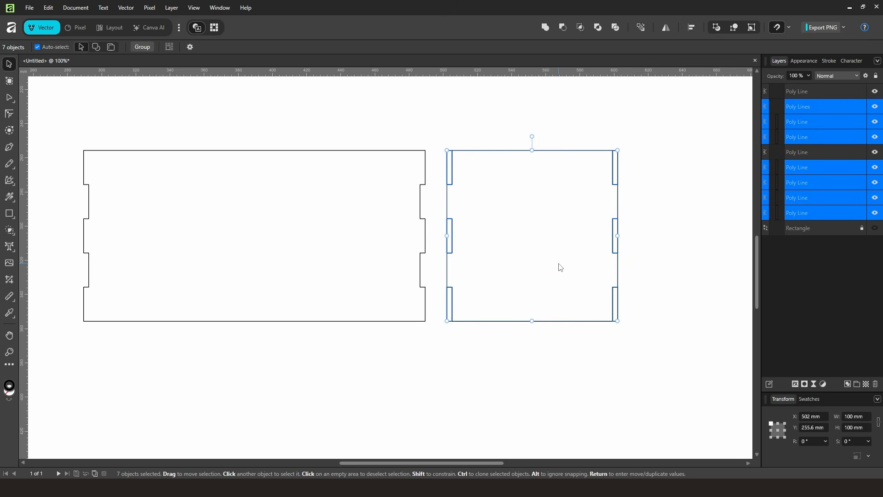
{"action": "key", "text": "Delete"}
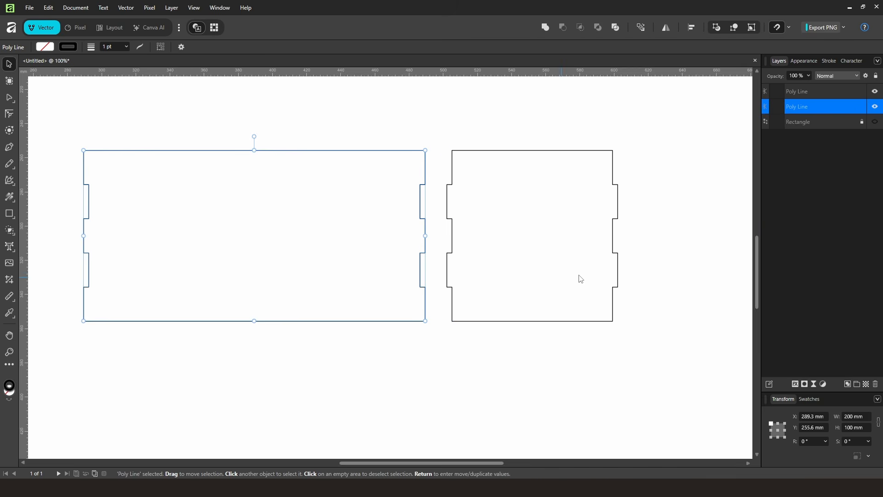
{"action": "left_click", "coordinate": [671, 283]}
Check the finger-joint fit by moving the square panel against the wide panel's right edge, and return it to its place.
{"action": "scroll", "coordinate": [478, 257], "scroll_direction": "left", "scroll_amount": 2}
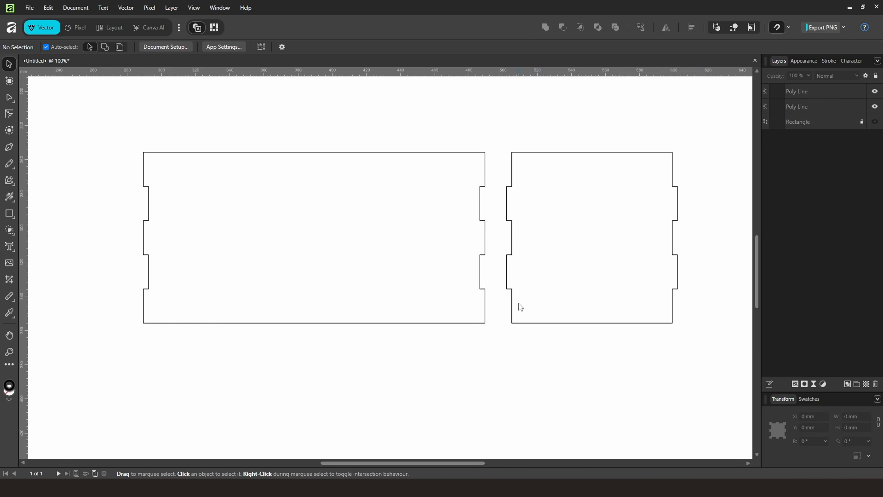
{"action": "left_click", "coordinate": [539, 312]}
{"action": "left_click_drag", "start_coordinate": [512, 324], "coordinate": [485, 323]}
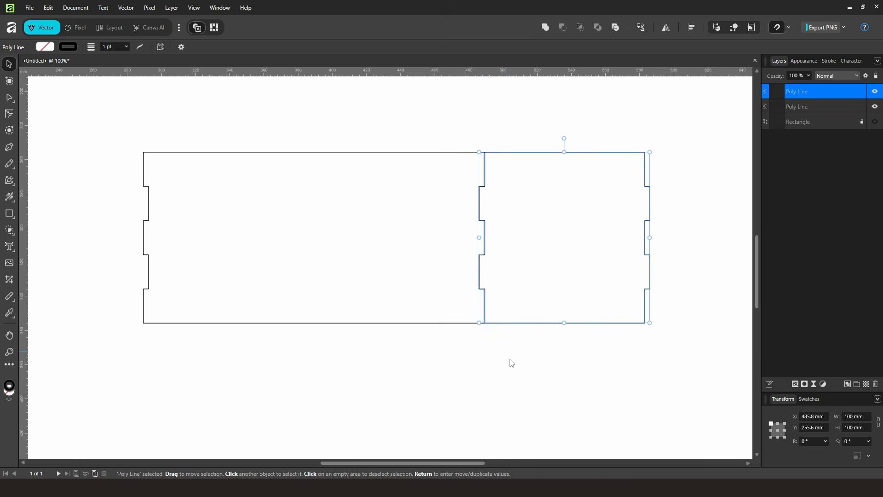
{"action": "left_click", "coordinate": [511, 361]}
{"action": "left_click_drag", "start_coordinate": [508, 224], "coordinate": [535, 222]}
{"action": "left_click", "coordinate": [535, 341]}
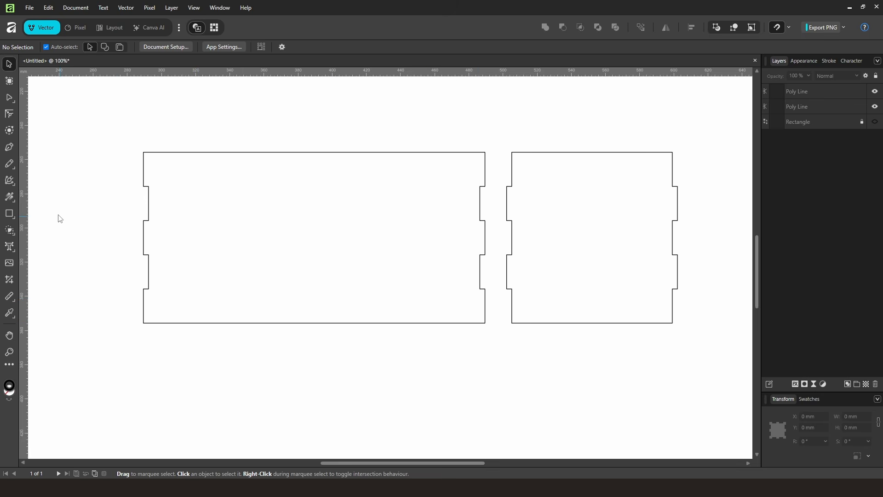
Draw a rectangle along the wide panel's bottom edge and resize it to 16 × 12 mm, anchored at its bottom-left corner.
{"action": "left_click", "coordinate": [9, 213]}
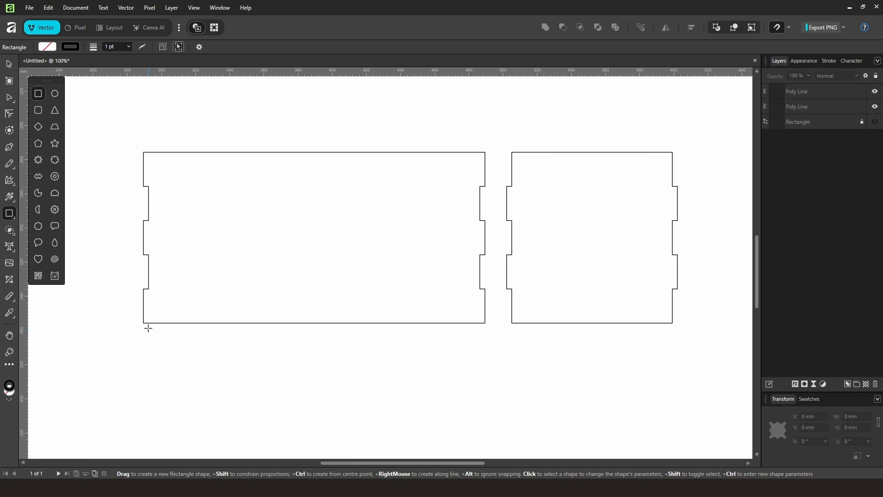
{"action": "left_click_drag", "start_coordinate": [145, 321], "coordinate": [485, 302]}
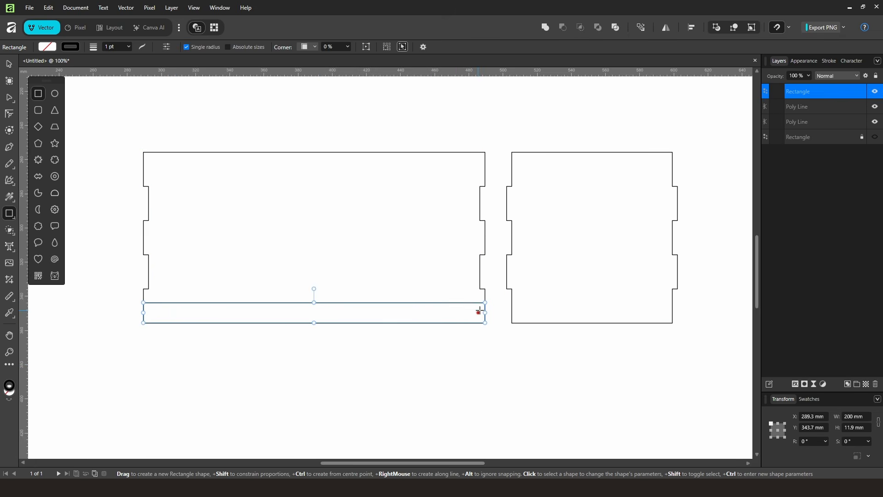
{"action": "left_click", "coordinate": [771, 437]}
{"action": "left_click", "coordinate": [866, 417]}
{"action": "type", "text": "16"}
{"action": "key", "text": "Return"}
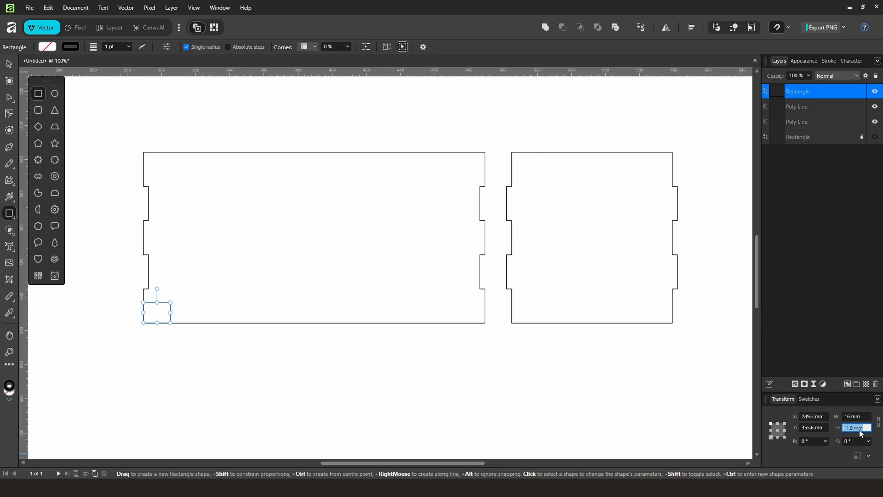
{"action": "type", "text": "12"}
{"action": "key", "text": "Return"}
Copy the small corner rectangle to the wide panel's bottom-right corner.
{"action": "left_click", "coordinate": [8, 66]}
{"action": "left_click", "coordinate": [192, 330]}
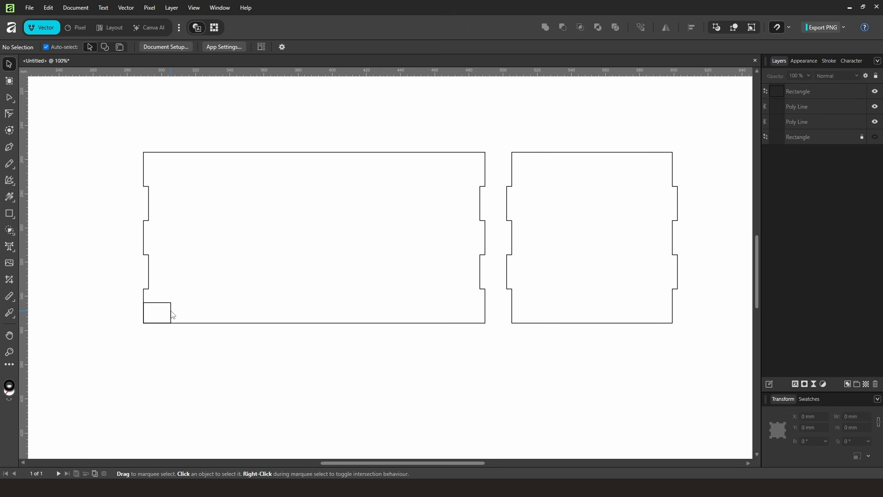
{"action": "left_click_drag", "start_coordinate": [171, 315], "coordinate": [501, 321]}
{"action": "left_click", "coordinate": [469, 353]}
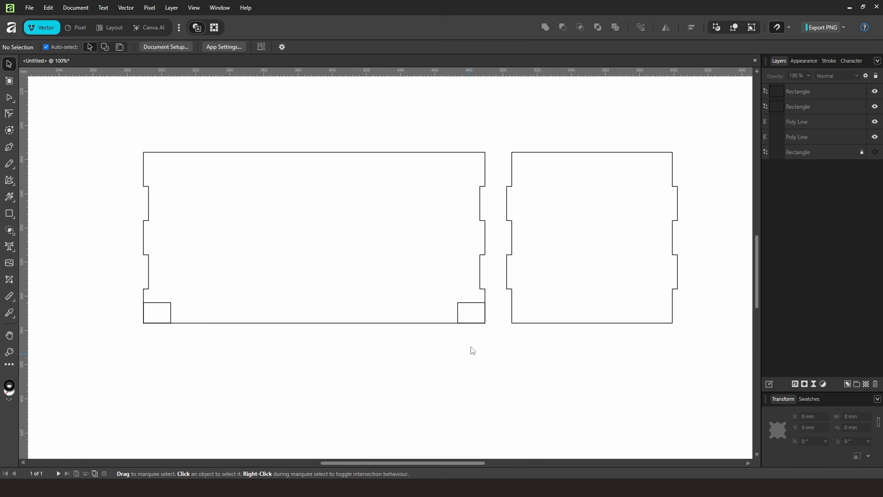
{"action": "key", "text": "ctrl+z"}
{"action": "left_click", "coordinate": [363, 344]}
Draw a 168 × 12 mm rectangle between the two bottom corner rectangles and select the wide panel with all three rectangles.
{"action": "left_click", "coordinate": [11, 213]}
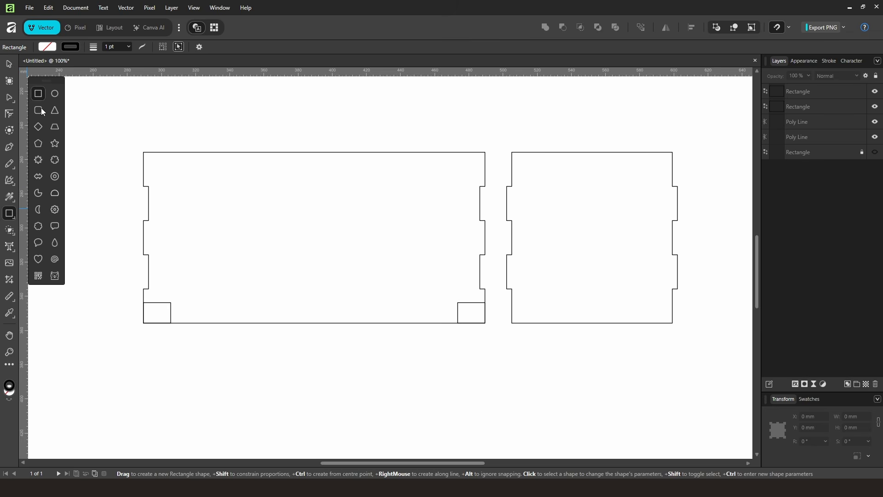
{"action": "left_click_drag", "start_coordinate": [170, 302], "coordinate": [459, 323]}
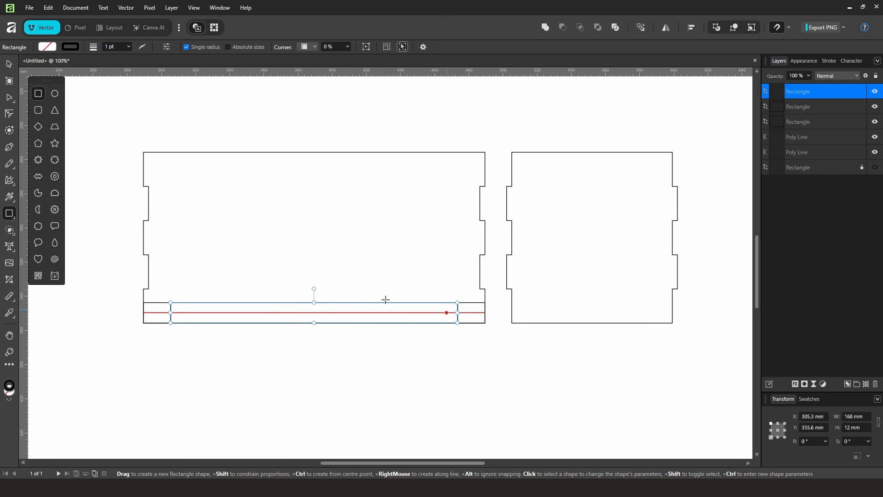
{"action": "key", "text": "v"}
{"action": "left_click", "coordinate": [317, 344]}
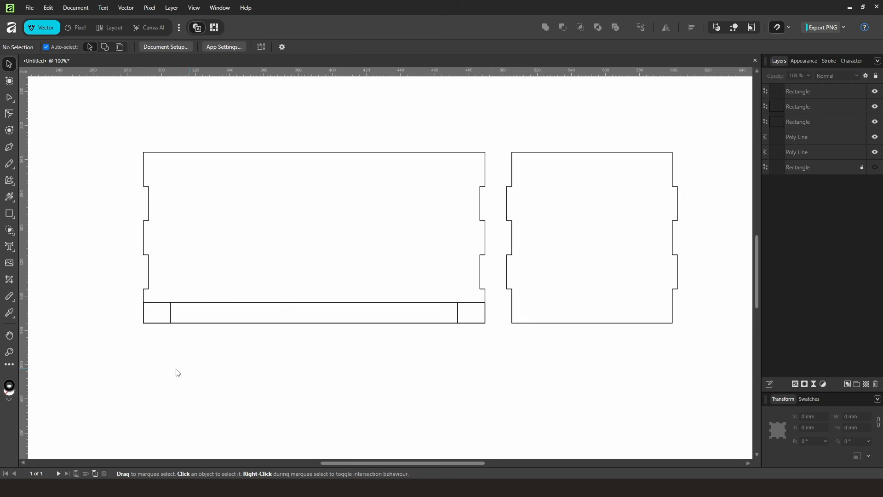
{"action": "mouse_move", "coordinate": [125, 370]}
{"action": "left_mouse_down"}
{"action": "mouse_move", "coordinate": [336, 302]}
{"action": "mouse_move", "coordinate": [483, 287]}
{"action": "left_mouse_up"}
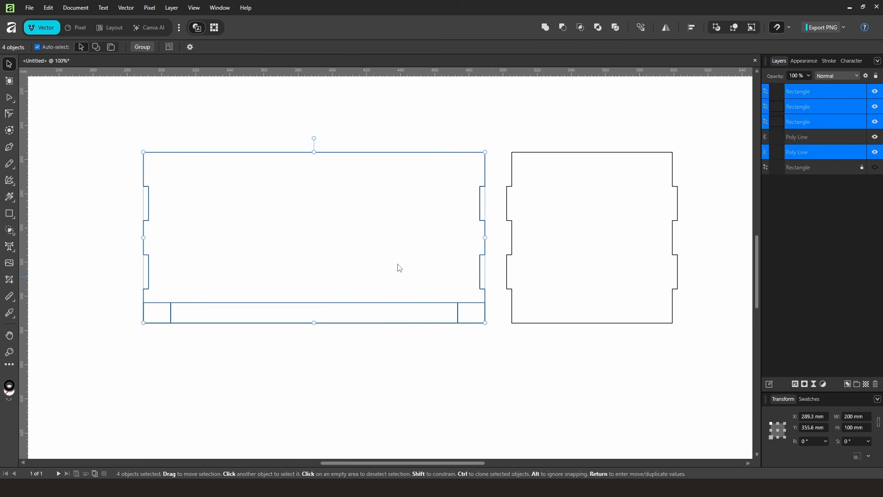
Subtract the 168 × 12 mm area between the two corner rectangles from the wide panel with the Shape Builder.
{"action": "left_click", "coordinate": [10, 230]}
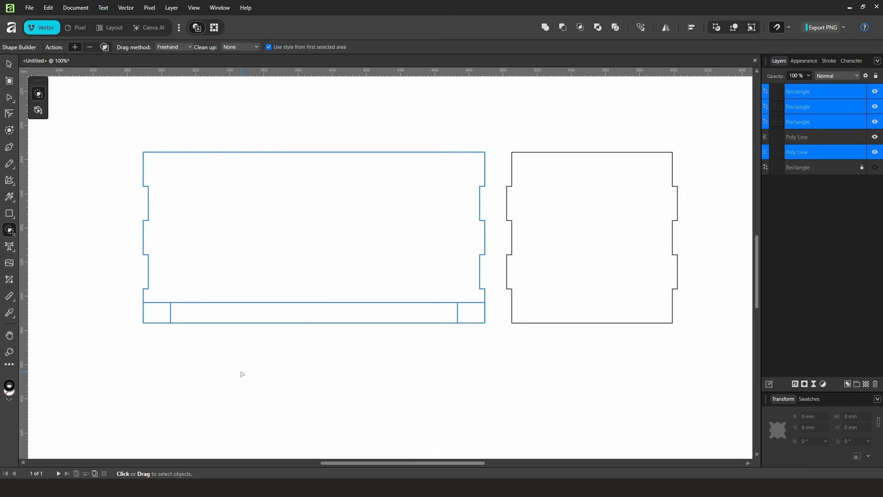
{"action": "key", "text": "alt"}
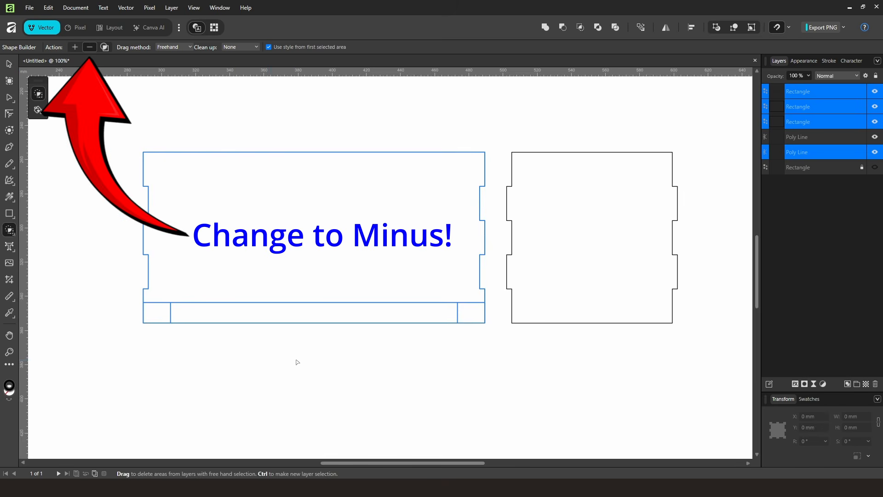
{"action": "mouse_move", "coordinate": [288, 364]}
{"action": "left_mouse_down"}
{"action": "mouse_move", "coordinate": [307, 317]}
{"action": "mouse_move", "coordinate": [343, 323]}
{"action": "left_mouse_up"}
{"action": "left_click", "coordinate": [10, 65]}
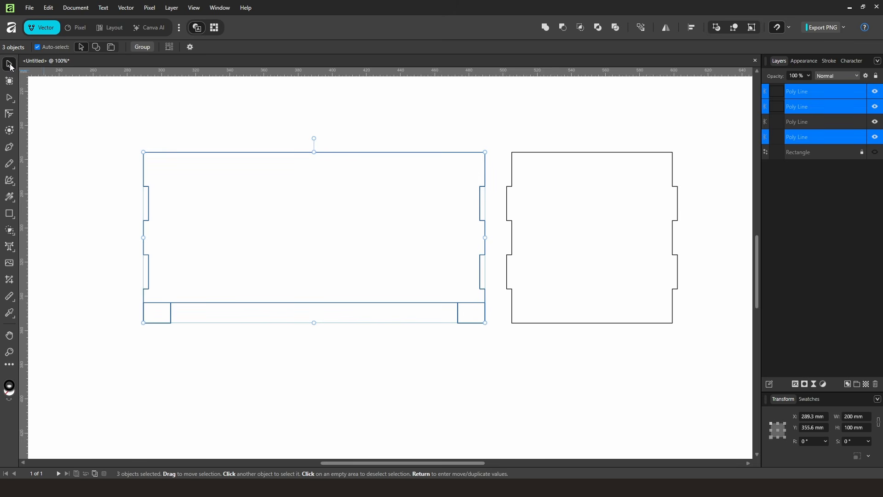
Move both small corner rectangles from the wide panel to the square panel's bottom corners, flush with its outermost tab edges.
{"action": "left_click", "coordinate": [208, 393]}
{"action": "left_click", "coordinate": [164, 313]}
{"action": "left_click_drag", "start_coordinate": [165, 314], "coordinate": [164, 367]}
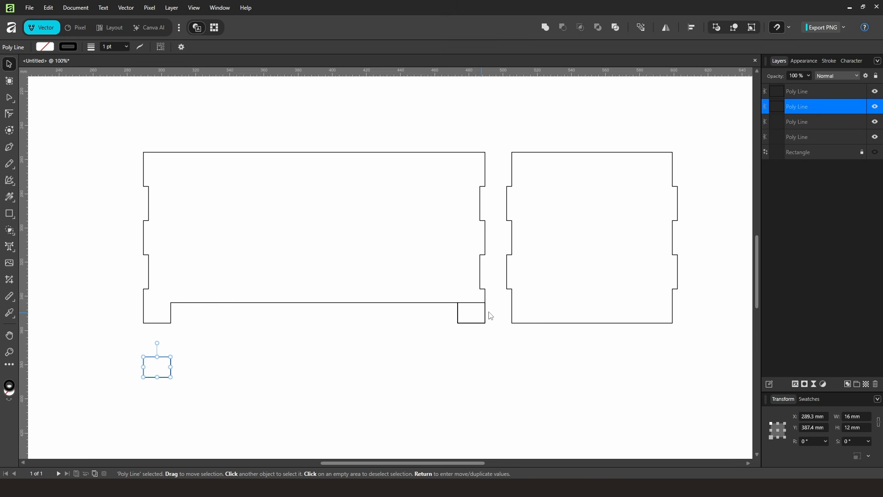
{"action": "left_click_drag", "start_coordinate": [470, 306], "coordinate": [470, 366]}
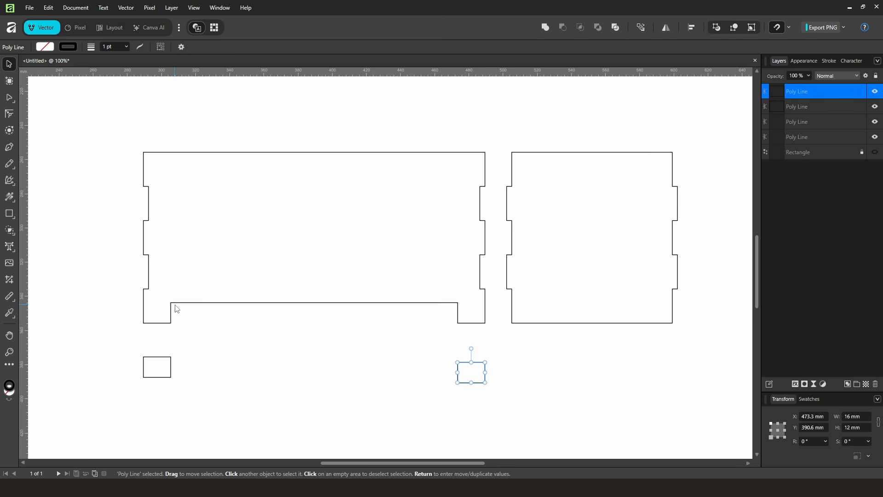
{"action": "left_click_drag", "start_coordinate": [153, 378], "coordinate": [518, 325]}
{"action": "left_click_drag", "start_coordinate": [474, 383], "coordinate": [667, 330]}
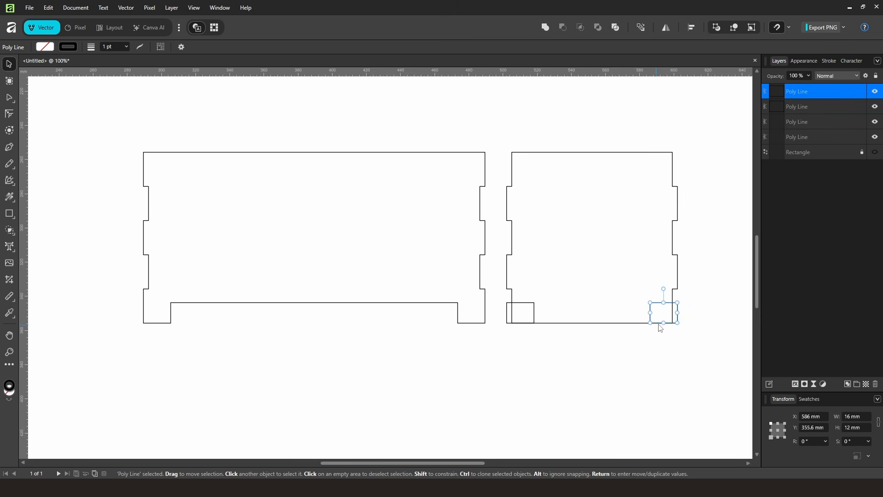
{"action": "scroll", "coordinate": [585, 333], "scroll_direction": "up", "scroll_amount": 5}
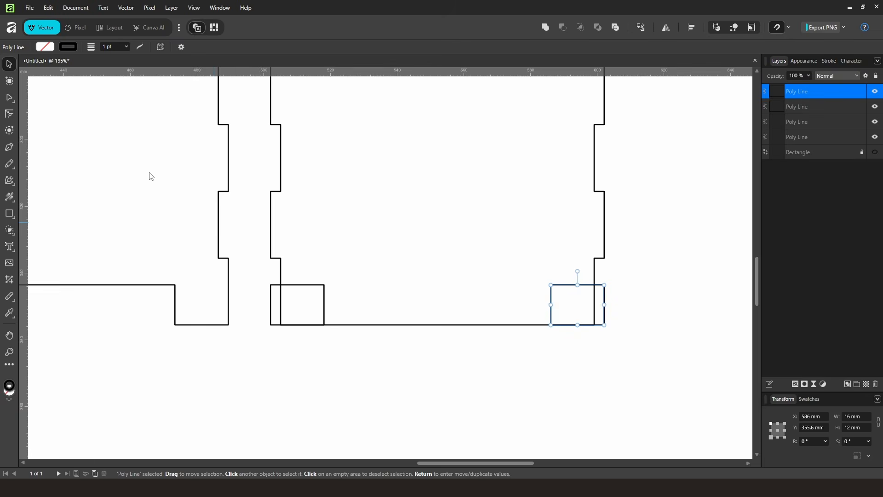
{"action": "left_click", "coordinate": [306, 285]}
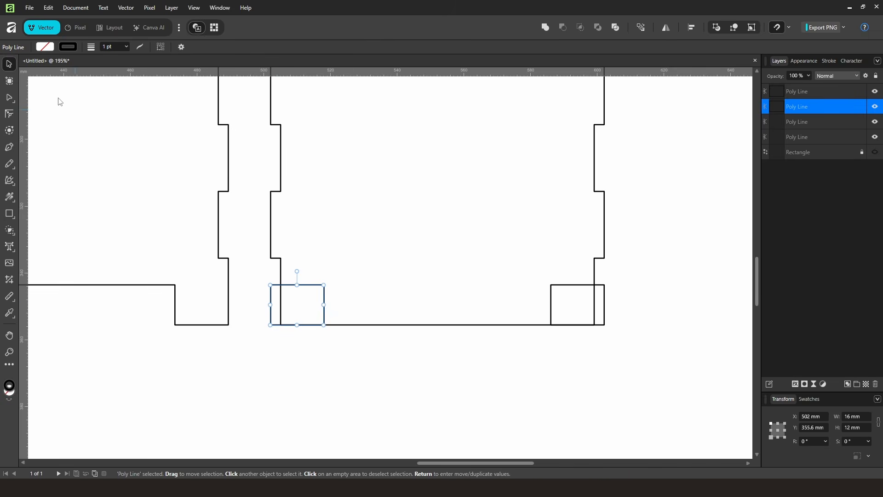
{"action": "left_click", "coordinate": [9, 98]}
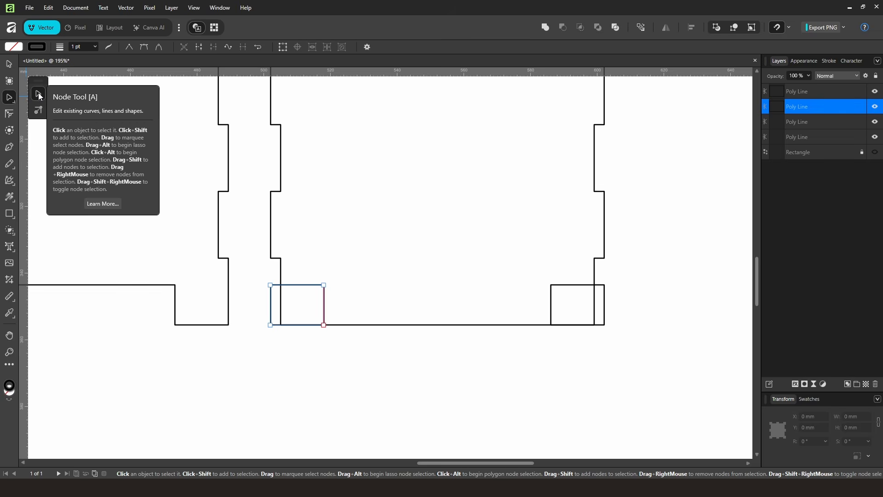
{"action": "left_click_drag", "start_coordinate": [355, 266], "coordinate": [239, 357]}
{"action": "left_click_drag", "start_coordinate": [270, 325], "coordinate": [281, 325]}
{"action": "key", "text": "Left"}
{"action": "key", "text": "Left"}
{"action": "key", "text": "Left"}
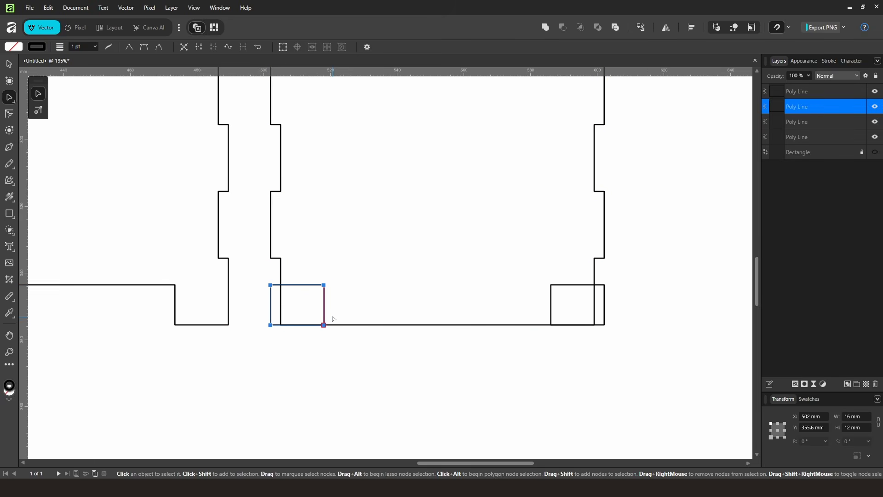
{"action": "left_click", "coordinate": [9, 65]}
{"action": "scroll", "coordinate": [338, 327], "scroll_direction": "down", "scroll_amount": 3}
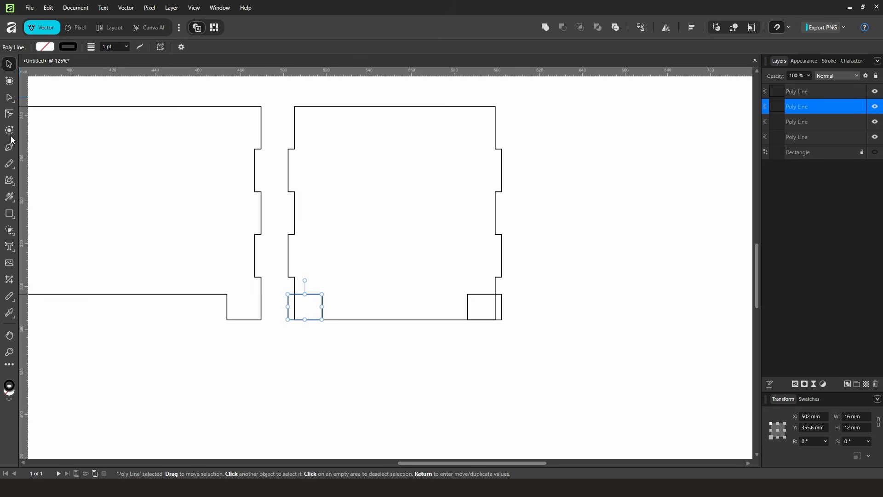
Draw a 68 × 12 mm rectangle between the square panel's corner rectangles and subtract that area from the panel with the Shape Builder.
{"action": "left_click", "coordinate": [10, 213]}
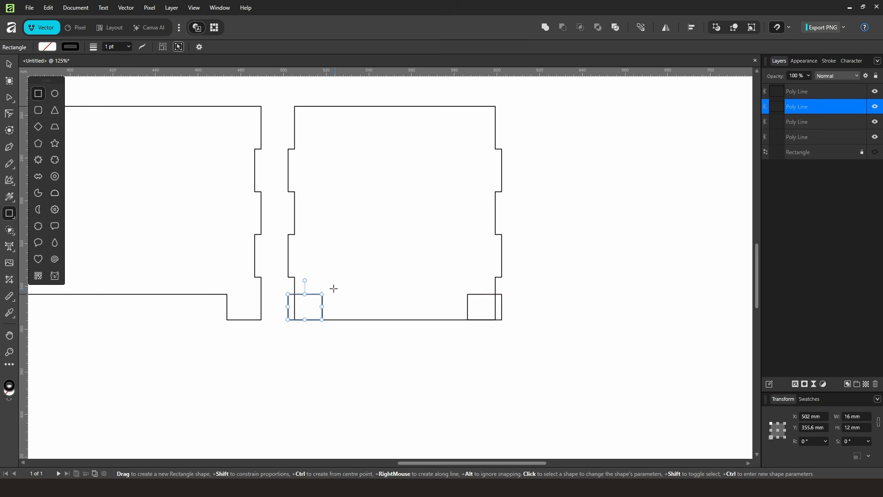
{"action": "left_click_drag", "start_coordinate": [468, 294], "coordinate": [322, 319]}
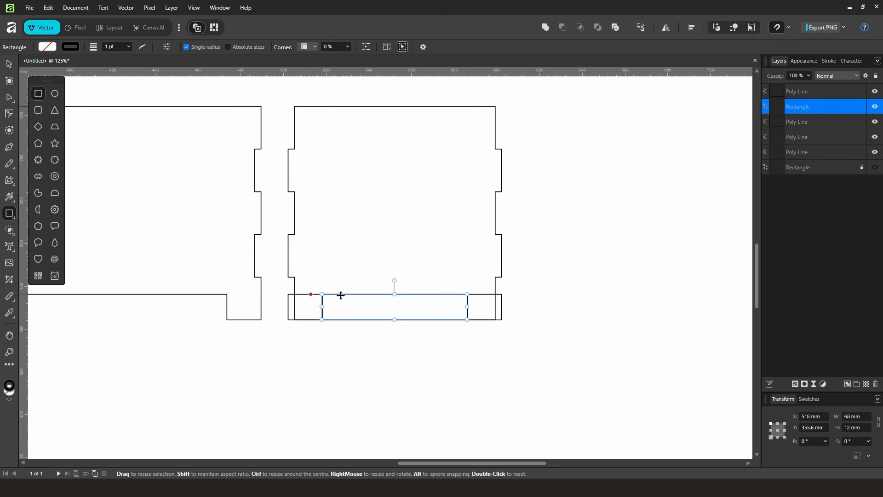
{"action": "left_click", "coordinate": [11, 67]}
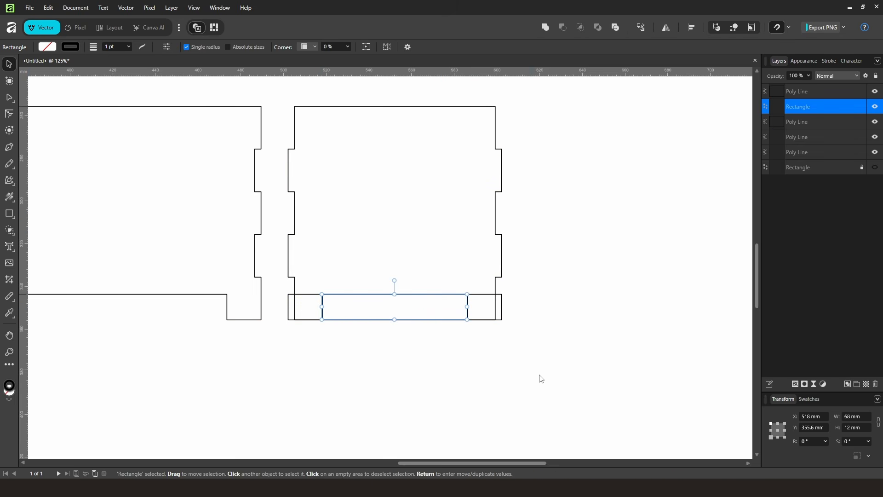
{"action": "left_click_drag", "start_coordinate": [538, 376], "coordinate": [286, 219]}
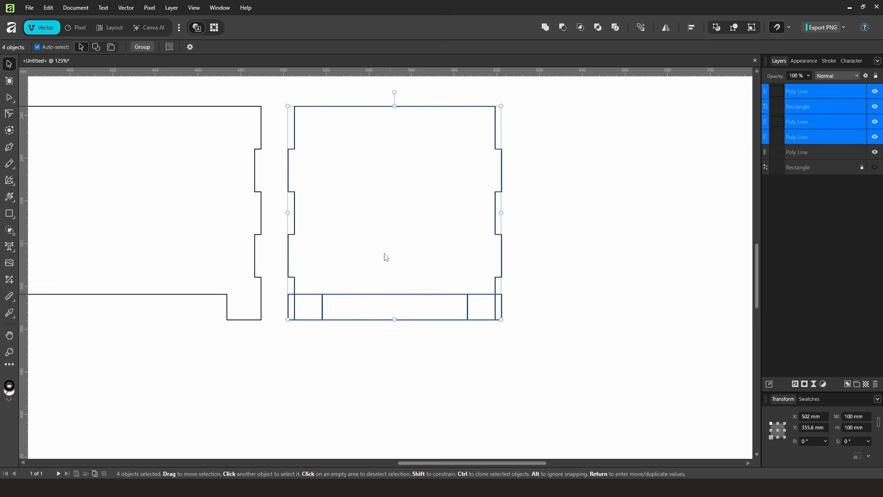
{"action": "left_click", "coordinate": [10, 230]}
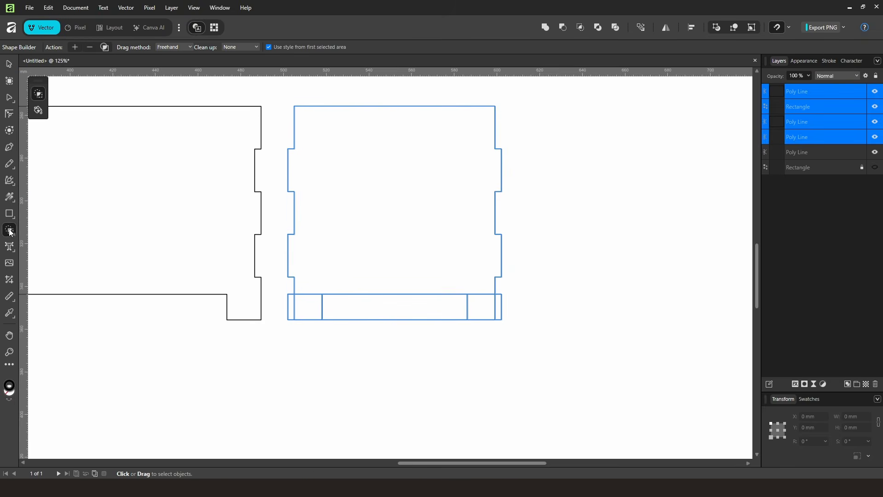
{"action": "left_click", "coordinate": [90, 46]}
{"action": "left_click_drag", "start_coordinate": [374, 365], "coordinate": [406, 312]}
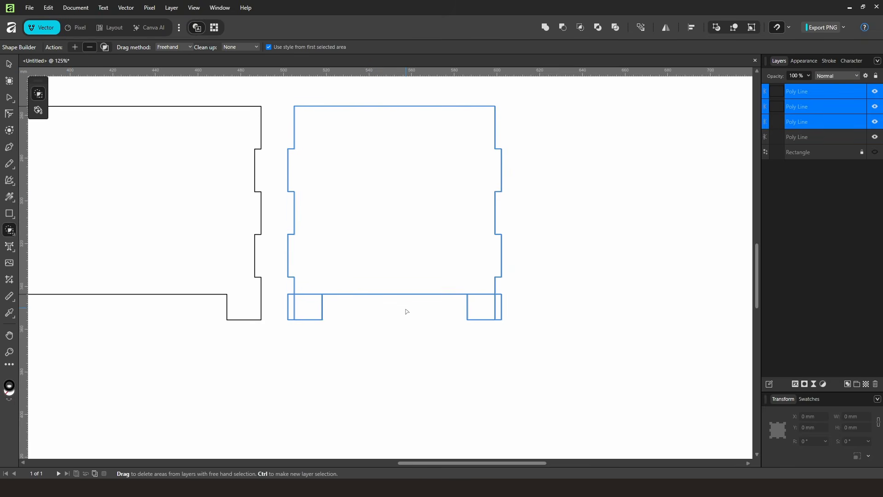
Delete the two leftover corner rectangles from the square panel's bottom corners.
{"action": "key", "text": "v"}
{"action": "left_click", "coordinate": [468, 291]}
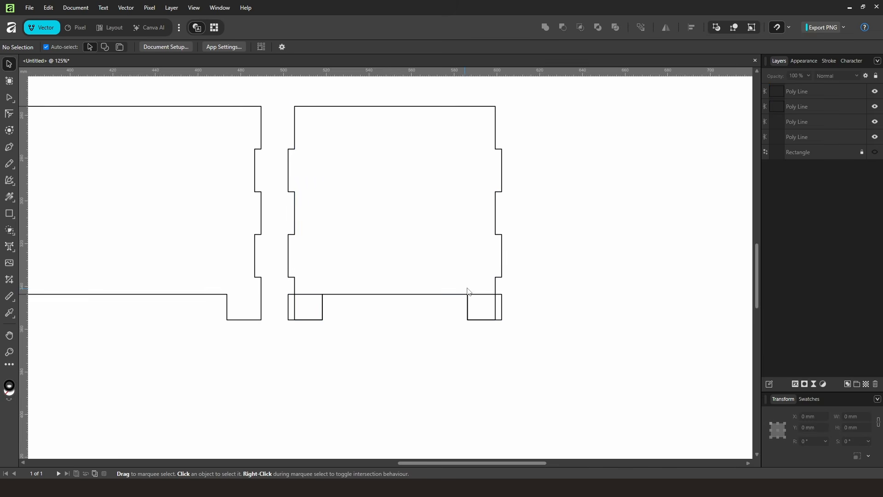
{"action": "left_click", "coordinate": [476, 295]}
{"action": "key", "text": "Delete"}
{"action": "left_click", "coordinate": [311, 295]}
{"action": "key", "text": "Delete"}
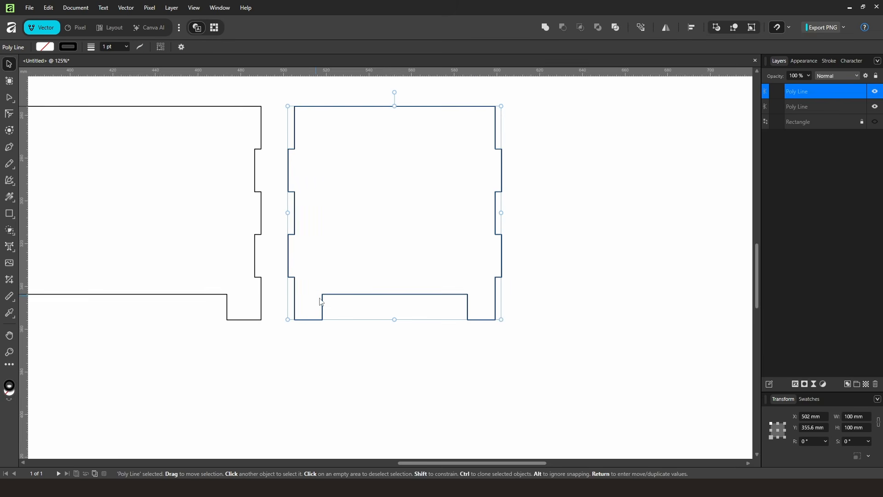
{"action": "scroll", "coordinate": [465, 357], "scroll_direction": "down", "scroll_amount": 3}
{"action": "scroll", "coordinate": [506, 354], "scroll_direction": "left", "scroll_amount": 3}
{"action": "left_click", "coordinate": [538, 353]}
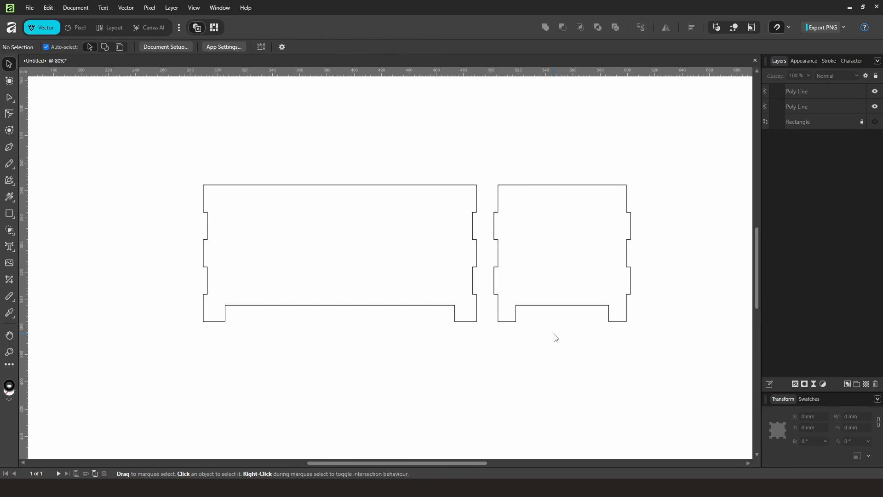
Round the four corners of the wide panel's bottom cutout to a 6 mm radius with the Corner tool.
{"action": "scroll", "coordinate": [309, 316], "scroll_direction": "up", "scroll_amount": 1}
{"action": "left_click_drag", "start_coordinate": [391, 319], "coordinate": [320, 304]}
{"action": "left_click", "coordinate": [259, 242]}
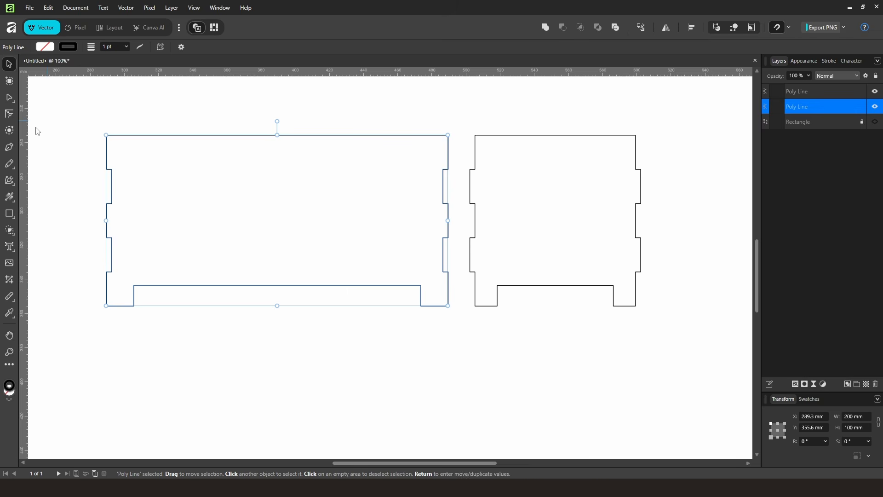
{"action": "left_click", "coordinate": [9, 115]}
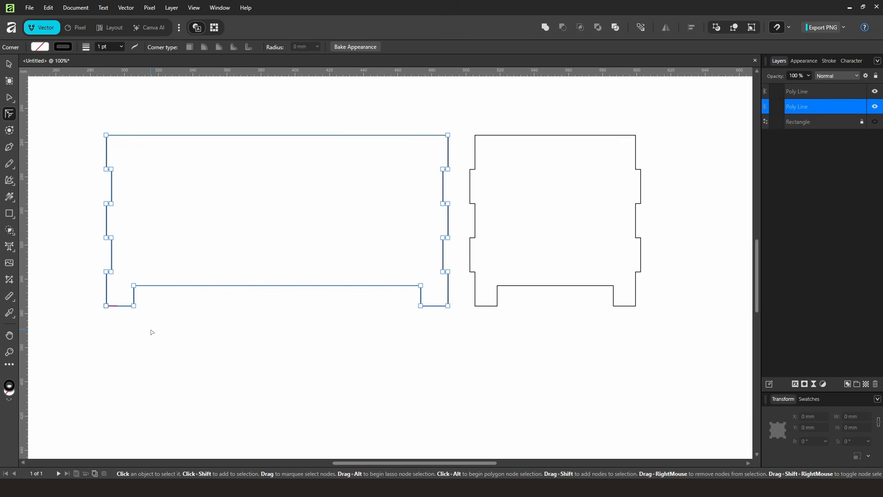
{"action": "left_click_drag", "start_coordinate": [127, 331], "coordinate": [148, 270]}
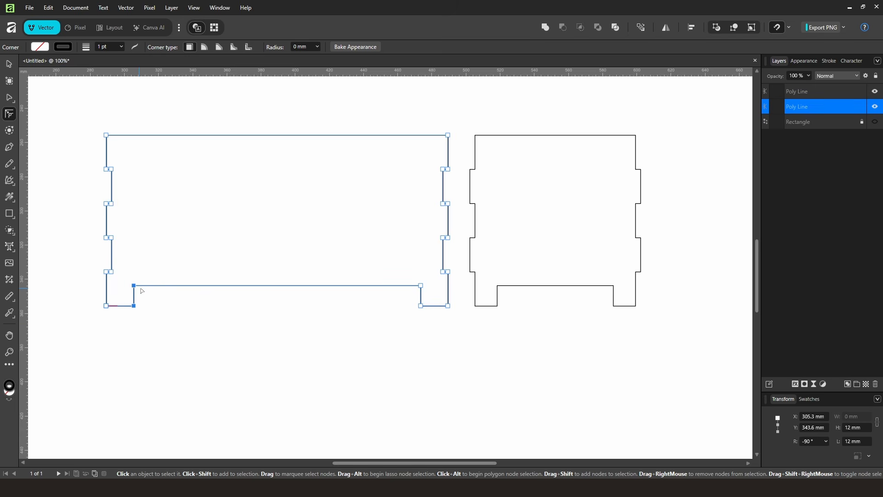
{"action": "left_click_drag", "start_coordinate": [401, 259], "coordinate": [430, 334]}
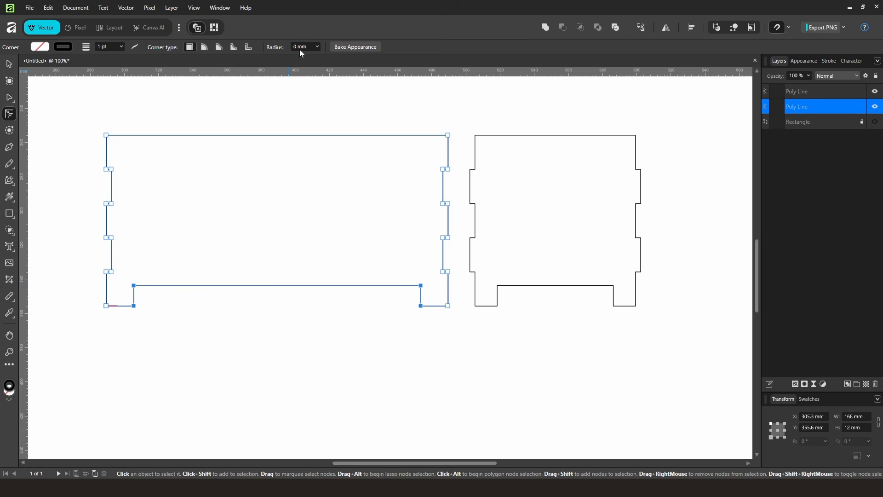
{"action": "left_click", "coordinate": [318, 46]}
{"action": "left_click_drag", "start_coordinate": [321, 56], "coordinate": [385, 62]}
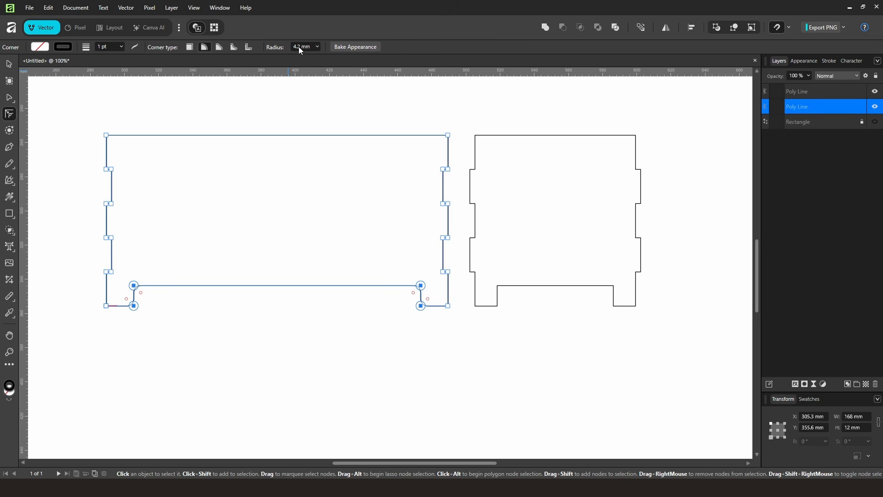
{"action": "type", "text": "6"}
{"action": "key", "text": "Return"}
{"action": "left_click", "coordinate": [8, 64]}
{"action": "left_click", "coordinate": [221, 291]}
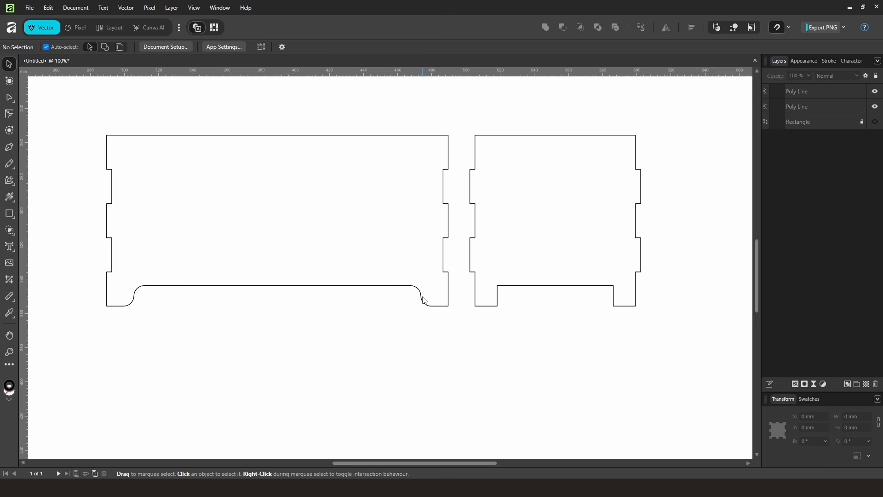
Round the four corners of the square panel's bottom cutout to a 6 mm radius with the Corner tool.
{"action": "scroll", "coordinate": [493, 326], "scroll_direction": "right", "scroll_amount": 3}
{"action": "left_click", "coordinate": [482, 261]}
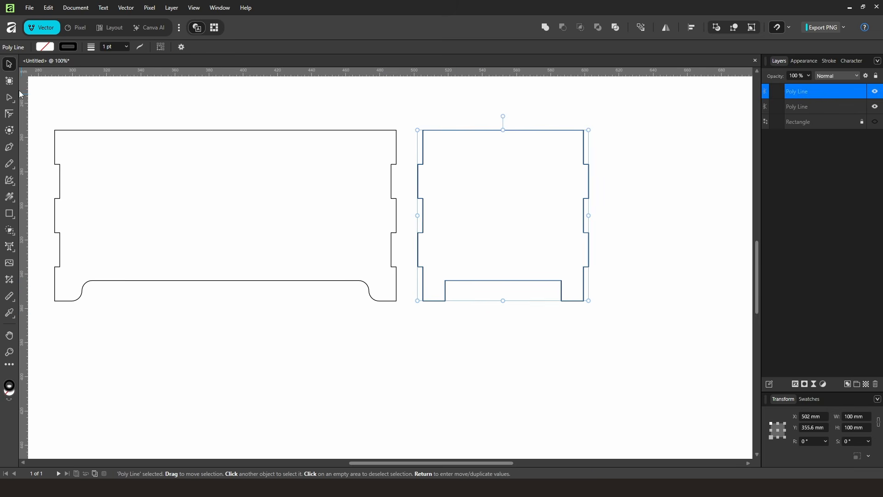
{"action": "left_click", "coordinate": [9, 115]}
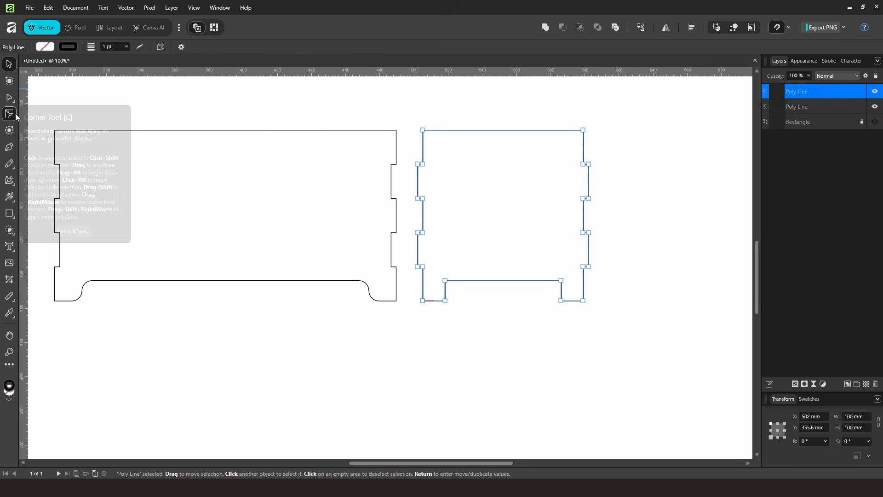
{"action": "left_click_drag", "start_coordinate": [473, 332], "coordinate": [562, 315]}
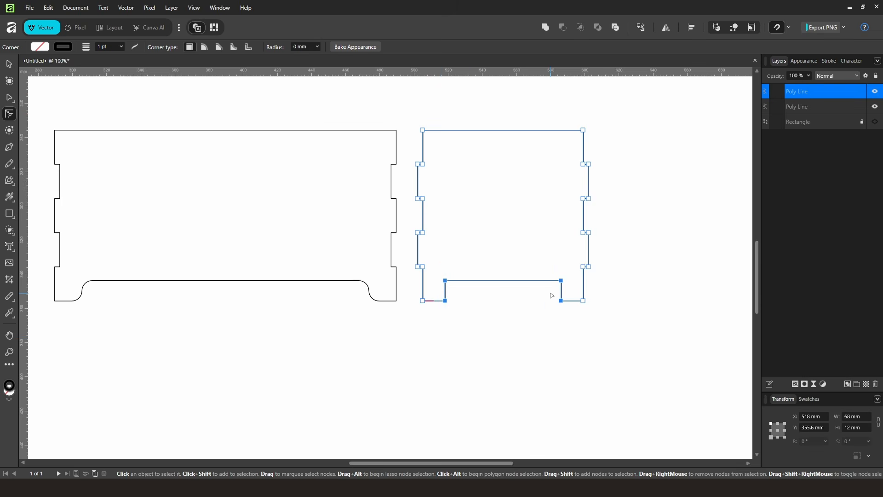
{"action": "left_click", "coordinate": [311, 46]}
{"action": "type", "text": "6"}
{"action": "key", "text": "Return"}
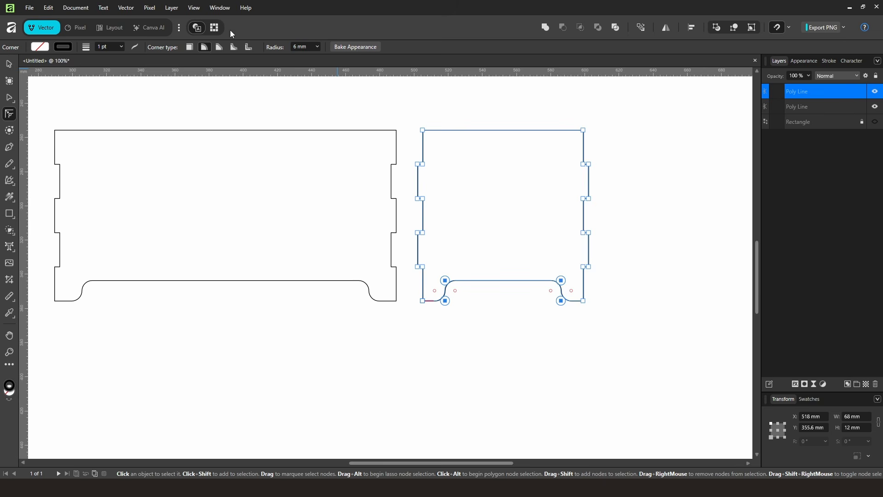
{"action": "left_click", "coordinate": [9, 64]}
{"action": "left_click", "coordinate": [433, 368]}
{"action": "scroll", "coordinate": [384, 336], "scroll_direction": "down", "scroll_amount": 2}
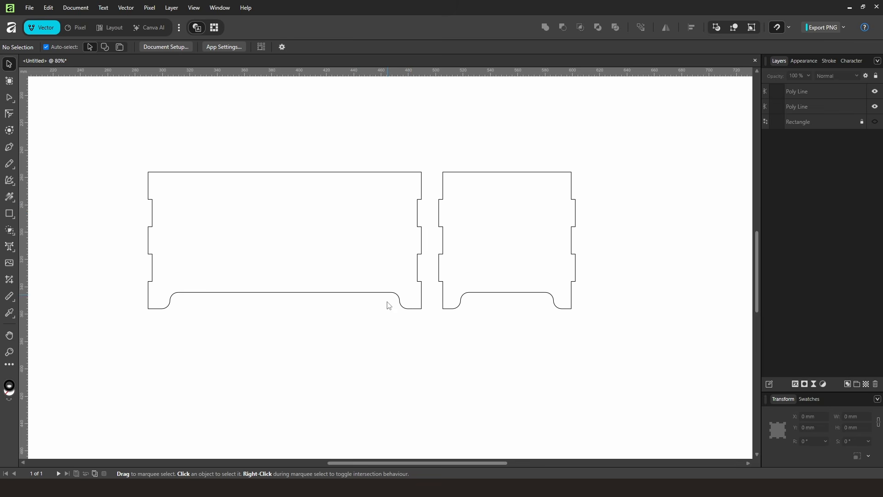
{"action": "left_click_drag", "start_coordinate": [251, 313], "coordinate": [377, 338]}
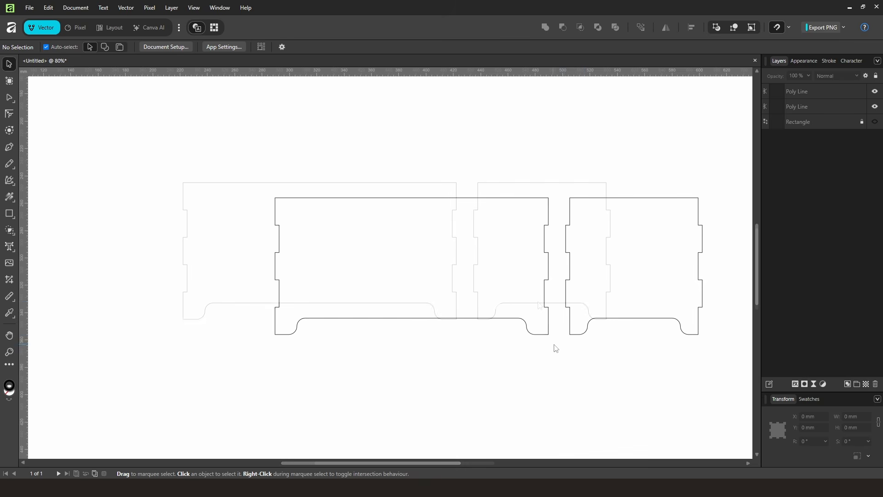
{"action": "left_click_drag", "start_coordinate": [554, 347], "coordinate": [463, 332]}
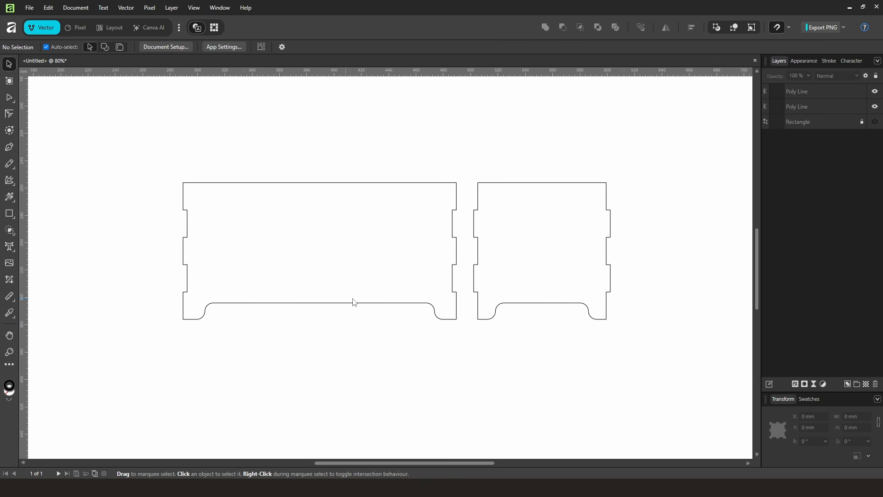
{"action": "mouse_move", "coordinate": [364, 325]}
{"action": "left_mouse_down"}
{"action": "mouse_move", "coordinate": [396, 323]}
{"action": "mouse_move", "coordinate": [372, 335]}
{"action": "left_mouse_up"}
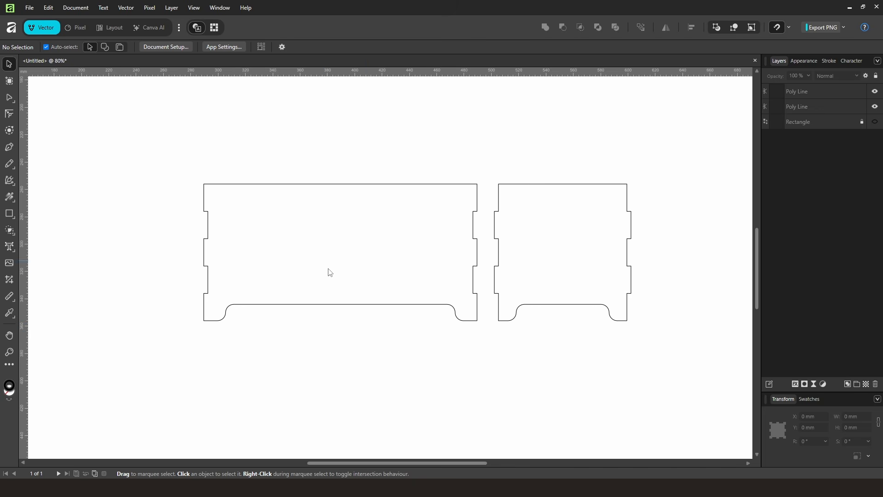
Draw a rectangle about 151 × 15 mm below the wide panel's bottom cutout.
{"action": "left_click", "coordinate": [9, 214]}
{"action": "left_click_drag", "start_coordinate": [238, 329], "coordinate": [443, 348]}
{"action": "key", "text": "v"}
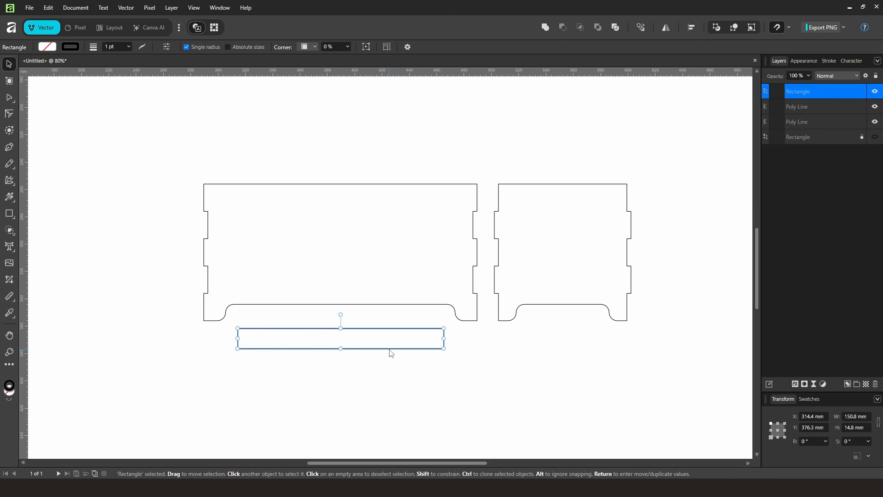
Move the new rectangle into the wide panel's bottom cutout and reduce its height to 12 mm to match the cutout.
{"action": "left_click_drag", "start_coordinate": [391, 353], "coordinate": [455, 319]}
{"action": "scroll", "coordinate": [380, 311], "scroll_direction": "up", "scroll_amount": 4}
{"action": "left_click_drag", "start_coordinate": [380, 311], "coordinate": [412, 270]}
{"action": "left_click_drag", "start_coordinate": [508, 218], "coordinate": [547, 295]}
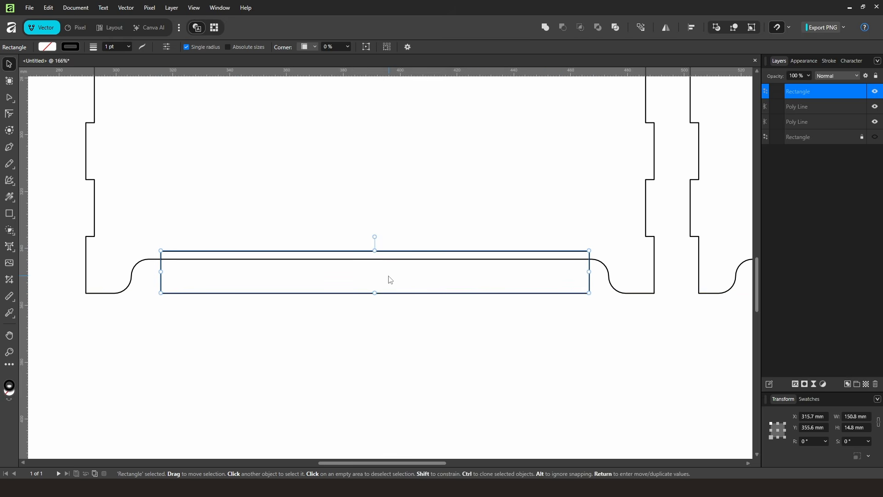
{"action": "left_click_drag", "start_coordinate": [374, 250], "coordinate": [375, 271]}
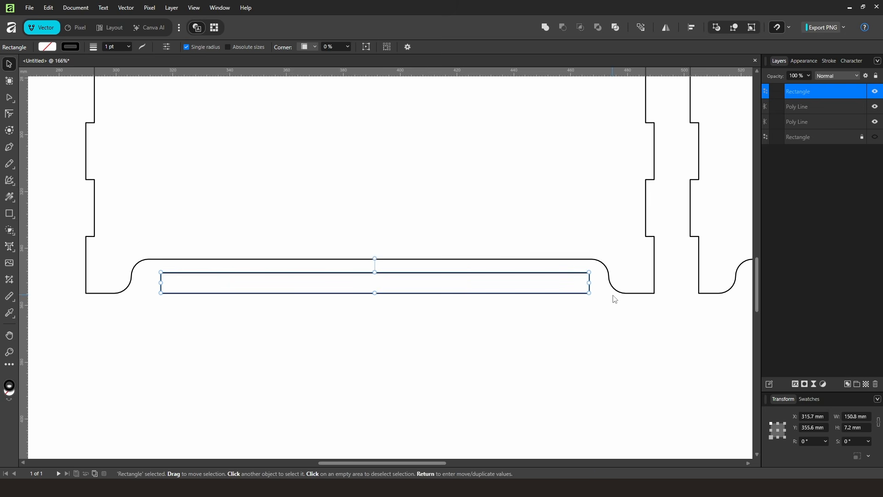
{"action": "left_click_drag", "start_coordinate": [375, 272], "coordinate": [375, 259]}
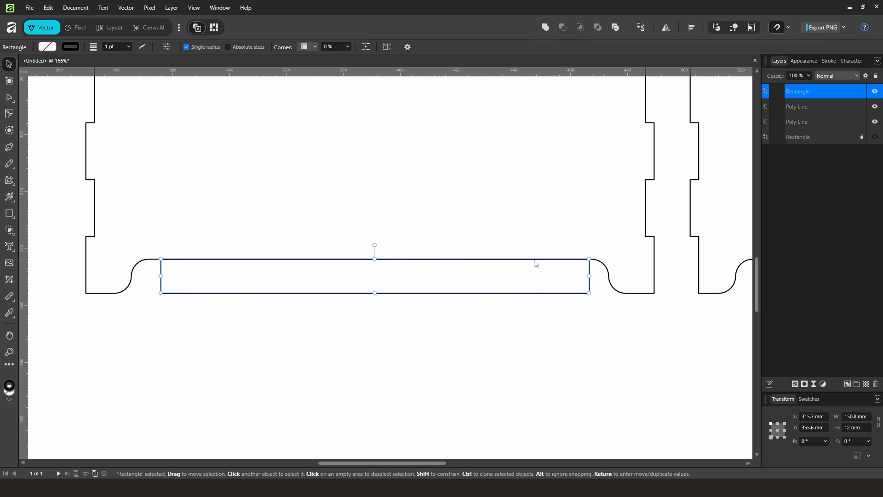
Draw a thin rectangle about 168 × 7.5 mm in the wide panel and rest it on the cutout's upper edge.
{"action": "left_click", "coordinate": [10, 219]}
{"action": "left_click_drag", "start_coordinate": [130, 208], "coordinate": [608, 229]}
{"action": "left_click", "coordinate": [9, 64]}
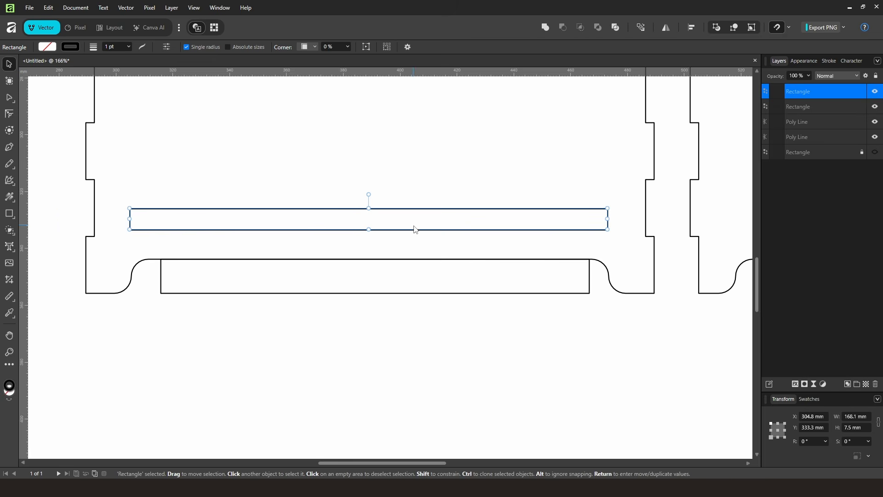
{"action": "left_click_drag", "start_coordinate": [420, 233], "coordinate": [425, 261]}
Move the 12 mm high rectangle below the wide panel and shift the thin rectangle up off the cutout's edge.
{"action": "left_click", "coordinate": [323, 259]}
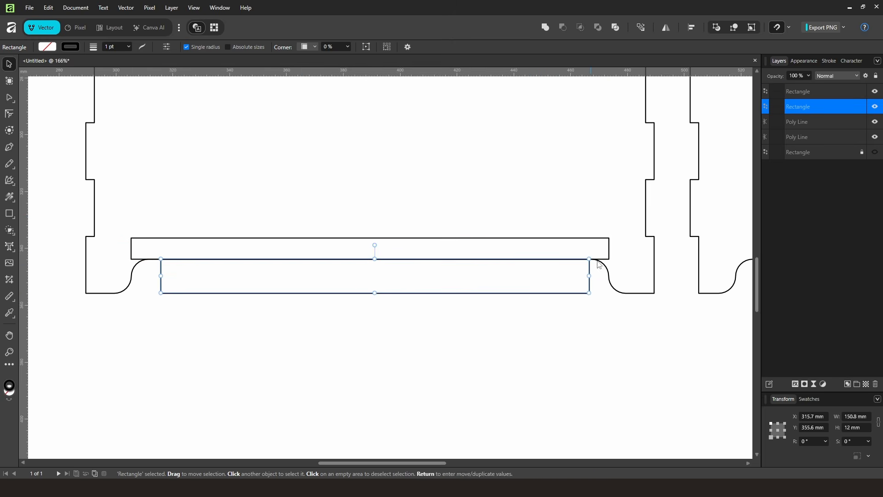
{"action": "left_click", "coordinate": [517, 238]}
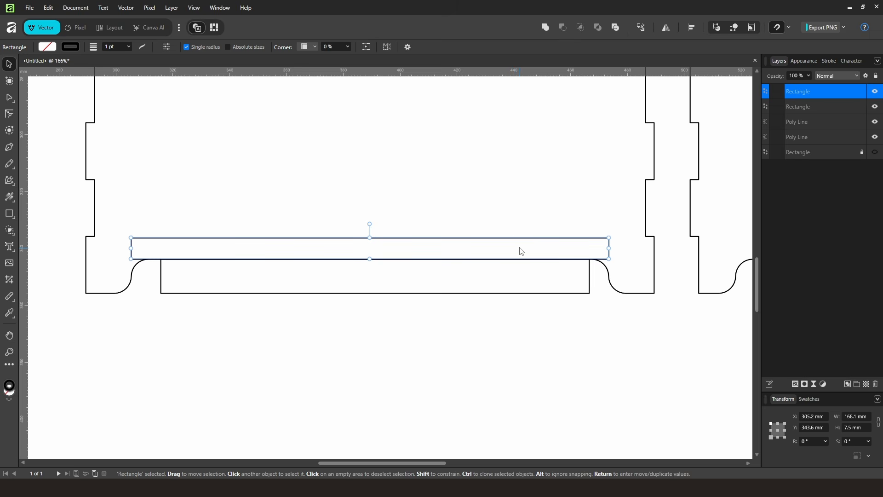
{"action": "left_click_drag", "start_coordinate": [532, 295], "coordinate": [532, 407]}
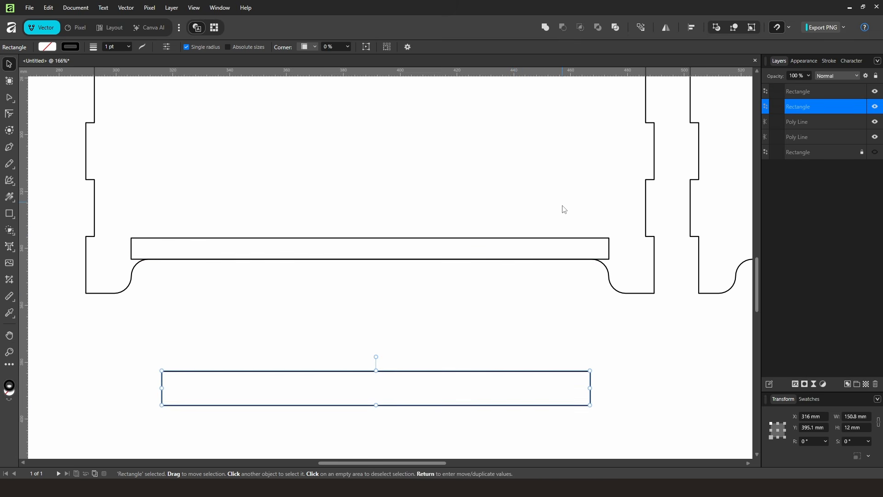
{"action": "left_click_drag", "start_coordinate": [556, 238], "coordinate": [518, 211]}
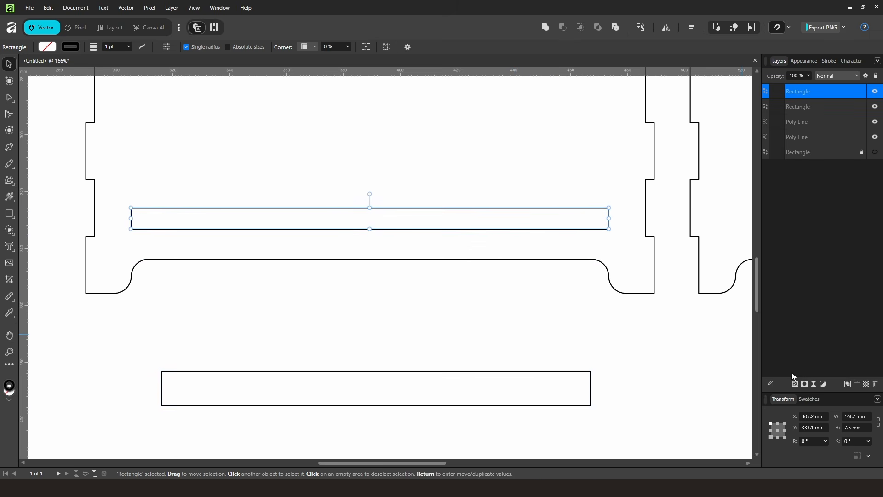
Resize the thin rectangle to 200 mm wide and 3 mm high.
{"action": "left_click", "coordinate": [854, 419]}
{"action": "type", "text": "200"}
{"action": "key", "text": "Return"}
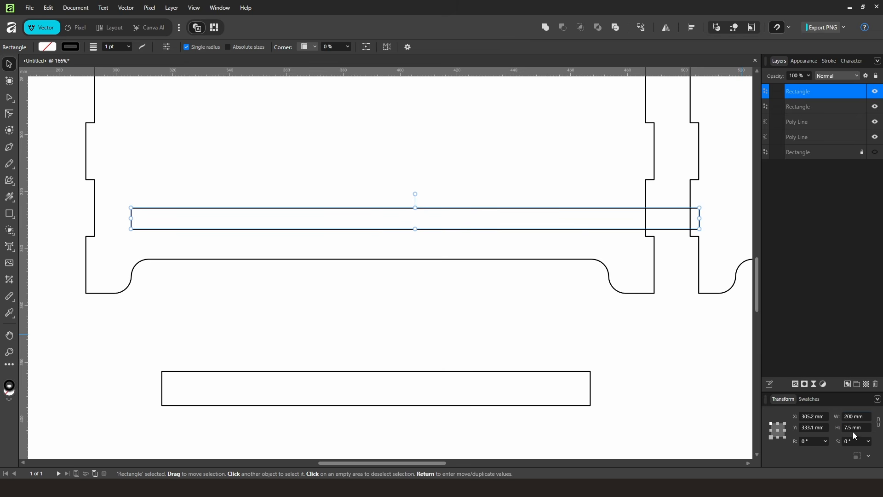
{"action": "type", "text": "3"}
{"action": "key", "text": "Return"}
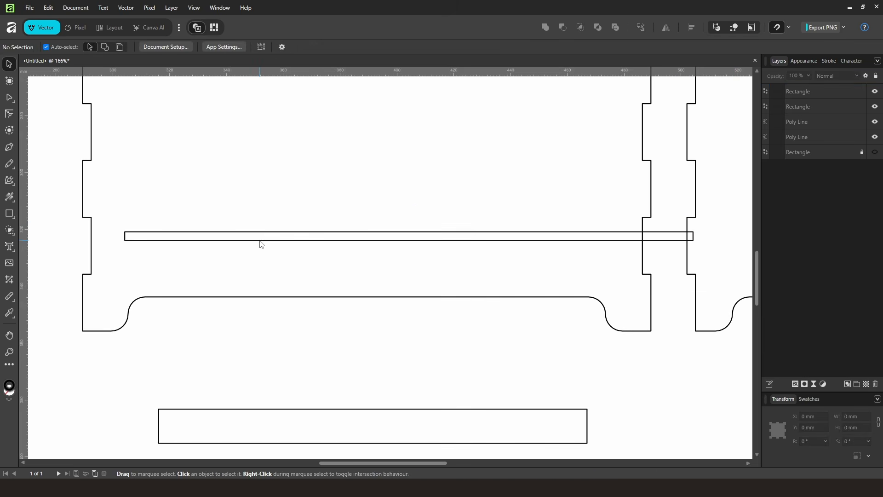
Shift the 200 × 3 mm strip down towards the cutout and convert it to curves.
{"action": "left_click", "coordinate": [259, 240]}
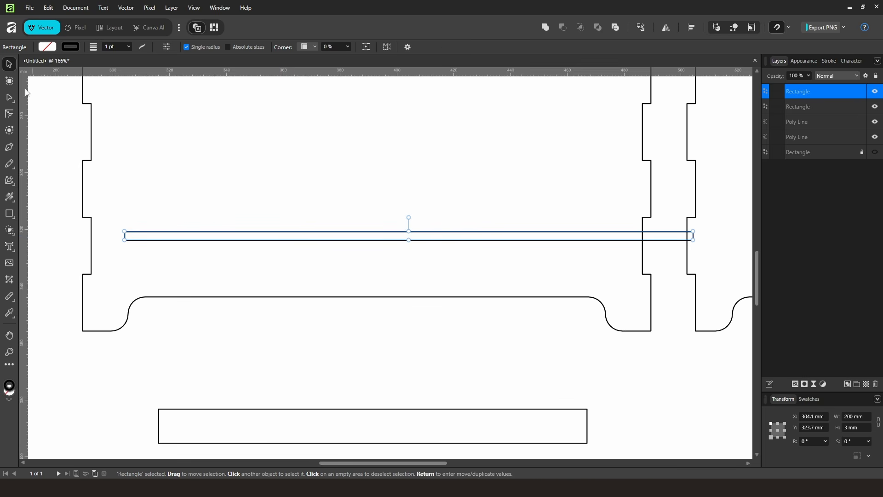
{"action": "left_click", "coordinate": [9, 98]}
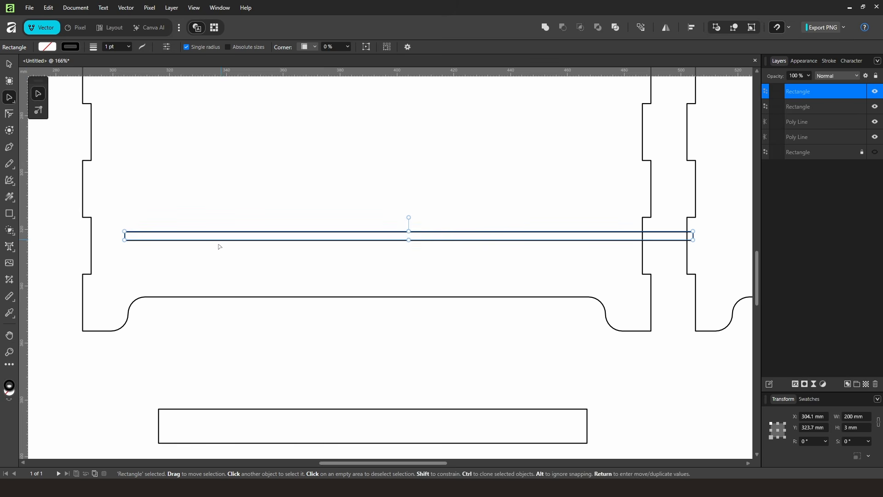
{"action": "mouse_move", "coordinate": [222, 243]}
{"action": "left_mouse_down"}
{"action": "mouse_move", "coordinate": [223, 299]}
{"action": "mouse_move", "coordinate": [223, 261]}
{"action": "left_mouse_up"}
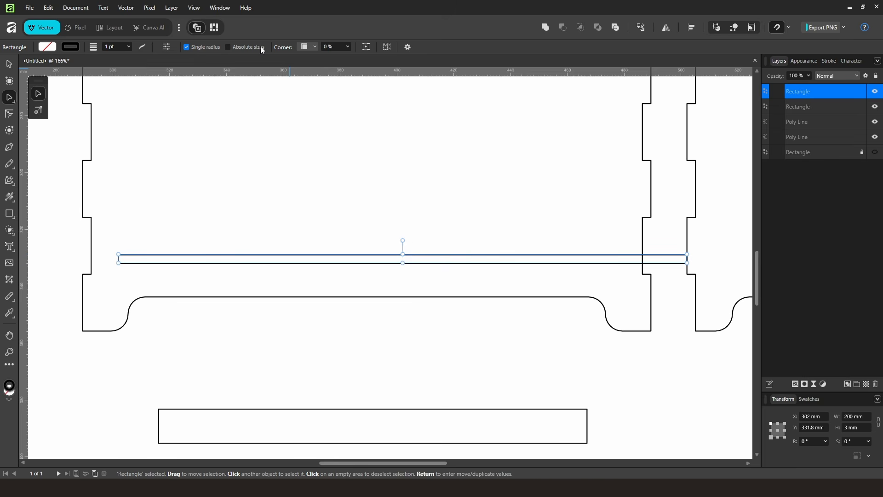
{"action": "right_click", "coordinate": [261, 268]}
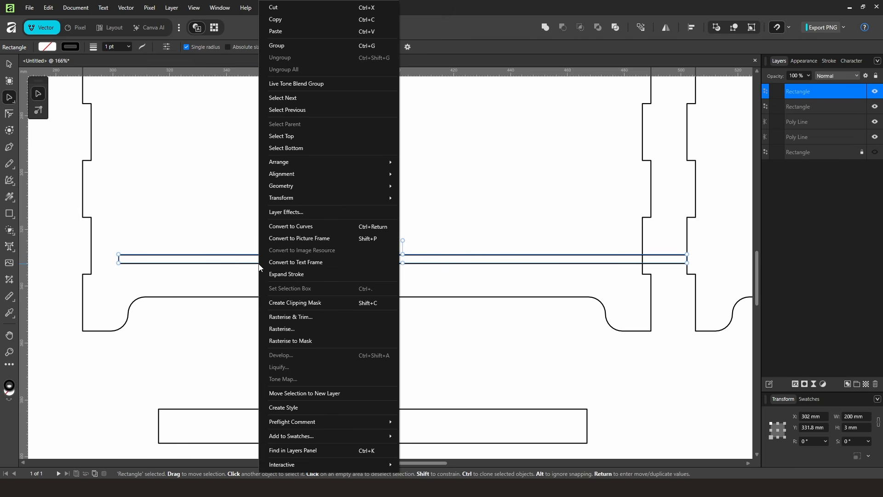
{"action": "left_click", "coordinate": [282, 226]}
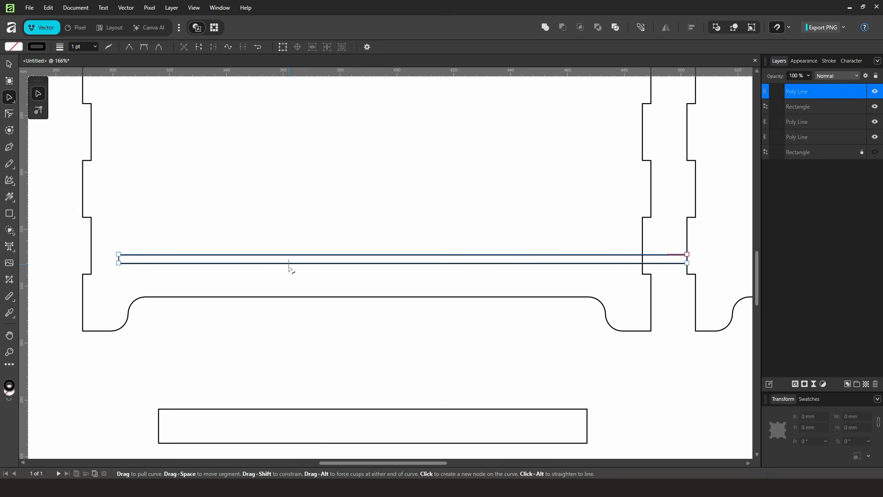
Select all four strip nodes and snap its lower-left corner to the wide panel's left edge, level with the cutout's upper edge.
{"action": "mouse_move", "coordinate": [289, 266]}
{"action": "left_mouse_down"}
{"action": "mouse_move", "coordinate": [291, 313]}
{"action": "mouse_move", "coordinate": [294, 276]}
{"action": "left_mouse_up"}
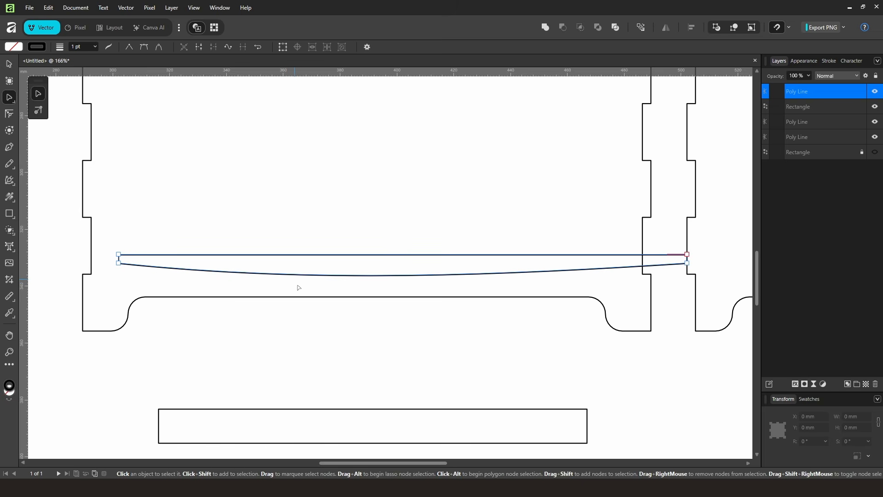
{"action": "key", "text": "ctrl+z"}
{"action": "left_click_drag", "start_coordinate": [113, 236], "coordinate": [155, 281]}
{"action": "left_click_drag", "start_coordinate": [665, 237], "coordinate": [718, 298]}
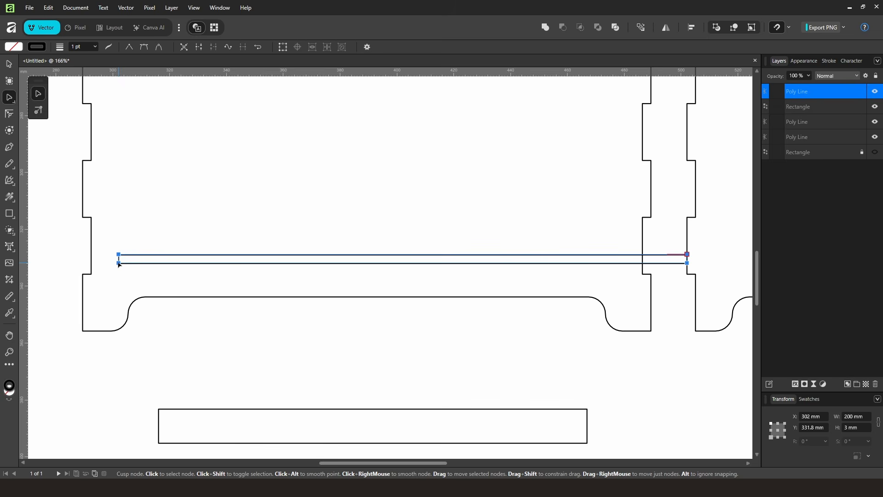
{"action": "left_click_drag", "start_coordinate": [118, 263], "coordinate": [82, 295]}
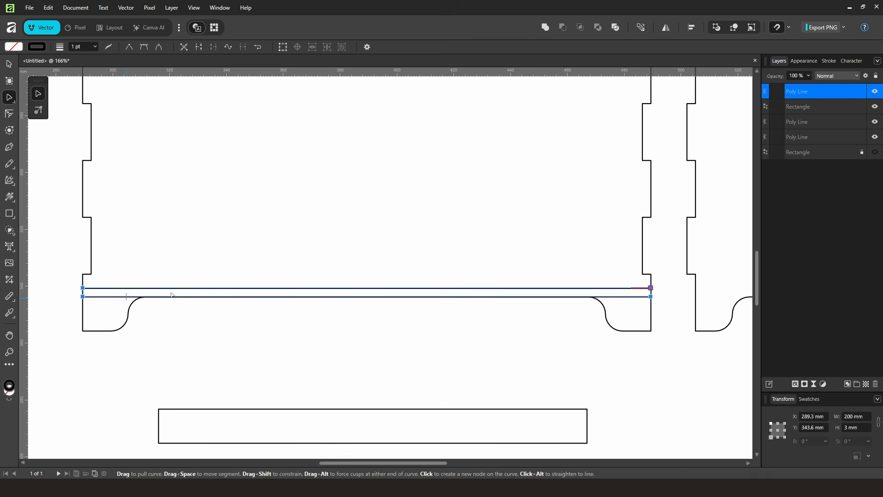
Narrow the strip to 28.6 mm about its centre and move it horizontally flush with the wide panel's left edge.
{"action": "scroll", "coordinate": [328, 298], "scroll_direction": "down", "scroll_amount": 1}
{"action": "scroll", "coordinate": [327, 299], "scroll_direction": "down", "scroll_amount": 1}
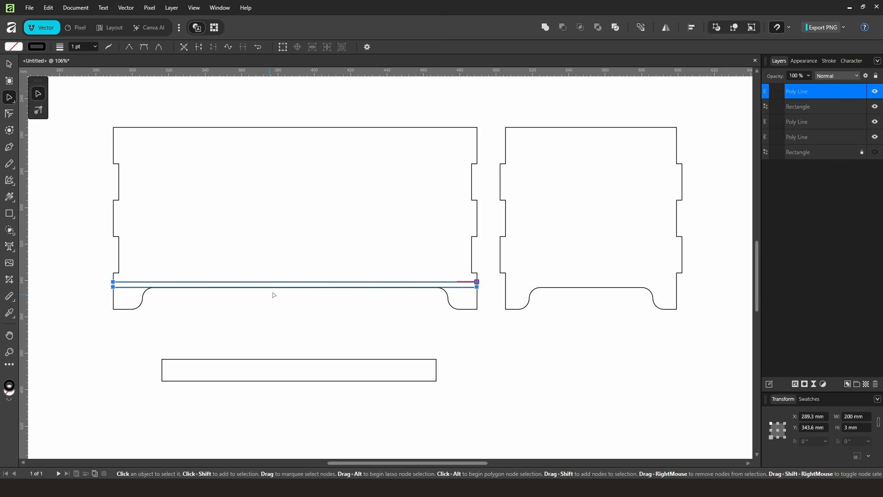
{"action": "left_click", "coordinate": [9, 65]}
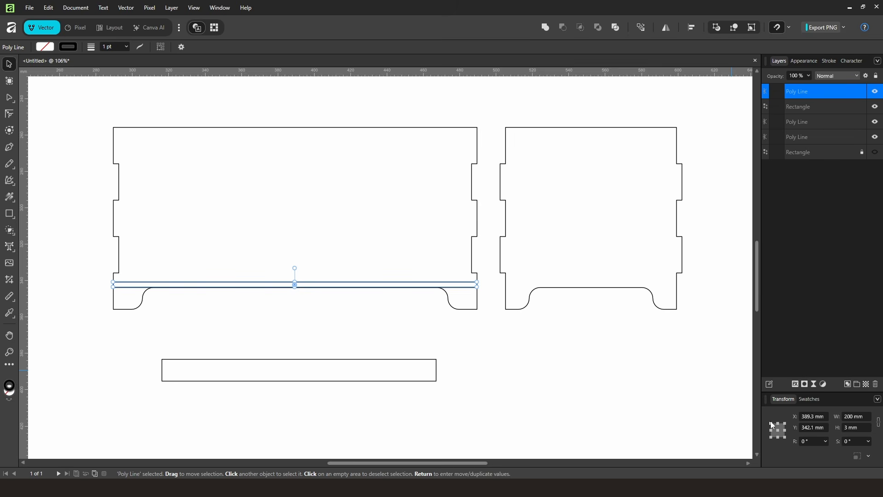
{"action": "left_click", "coordinate": [864, 417]}
{"action": "key", "text": "Return"}
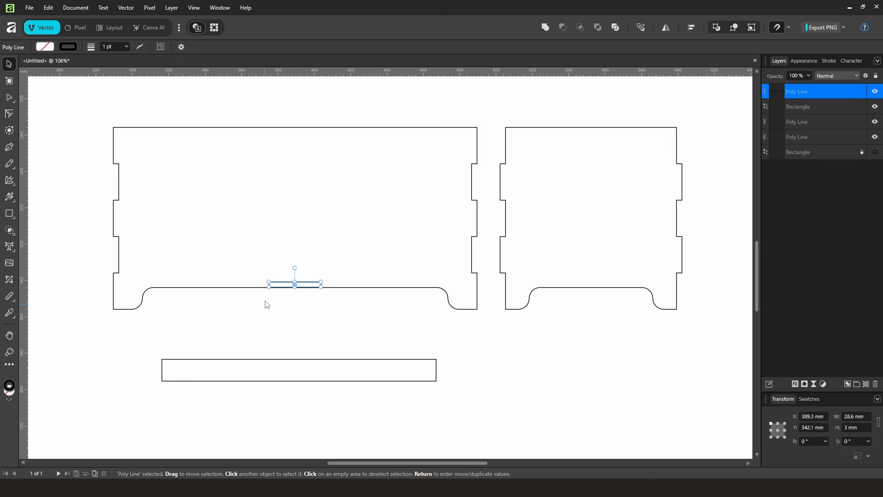
{"action": "scroll", "coordinate": [267, 304], "scroll_direction": "up", "scroll_amount": 5}
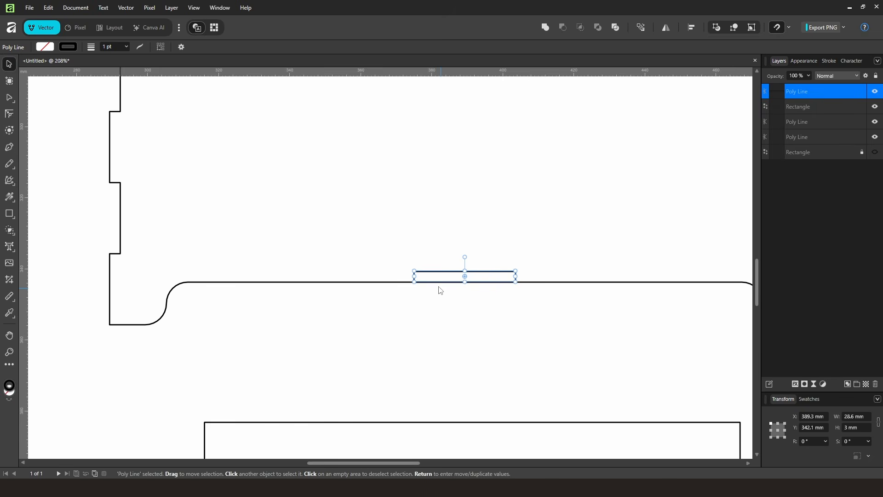
{"action": "left_click_drag", "start_coordinate": [437, 273], "coordinate": [127, 273]}
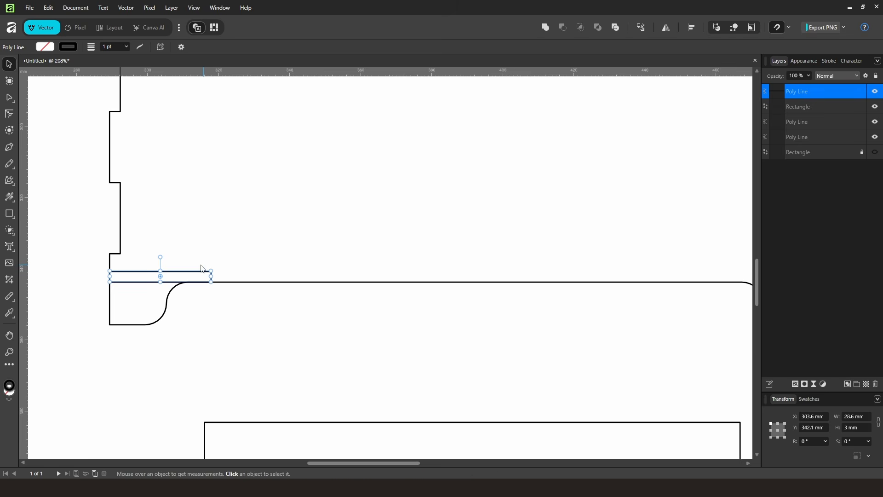
Duplicate the 28.6 mm strip six times end to end across the full width of the wide panel.
{"action": "left_click_drag", "start_coordinate": [192, 275], "coordinate": [294, 275]}
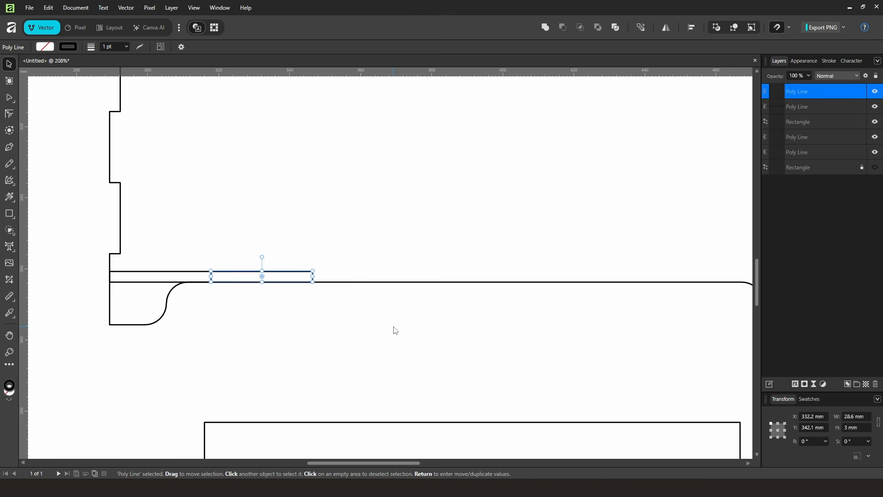
{"action": "scroll", "coordinate": [394, 329], "scroll_direction": "down", "scroll_amount": 3}
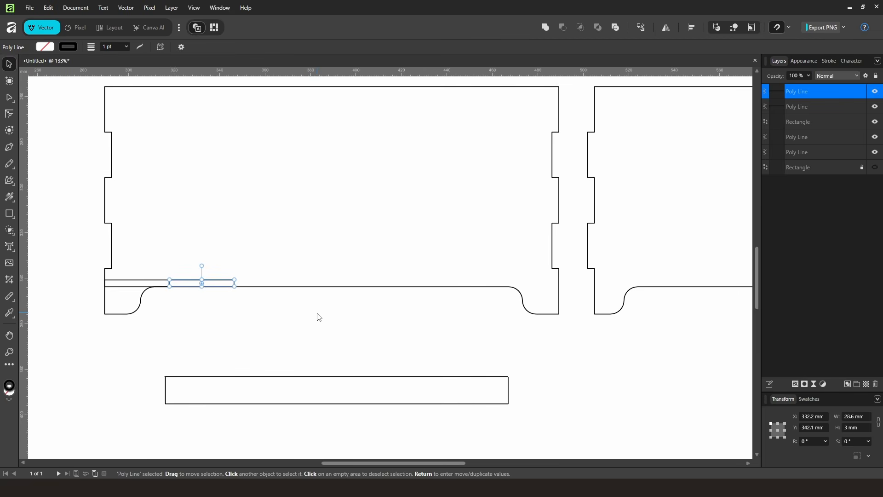
{"action": "key", "text": "ctrl+j"}
{"action": "key", "text": "ctrl+j"}
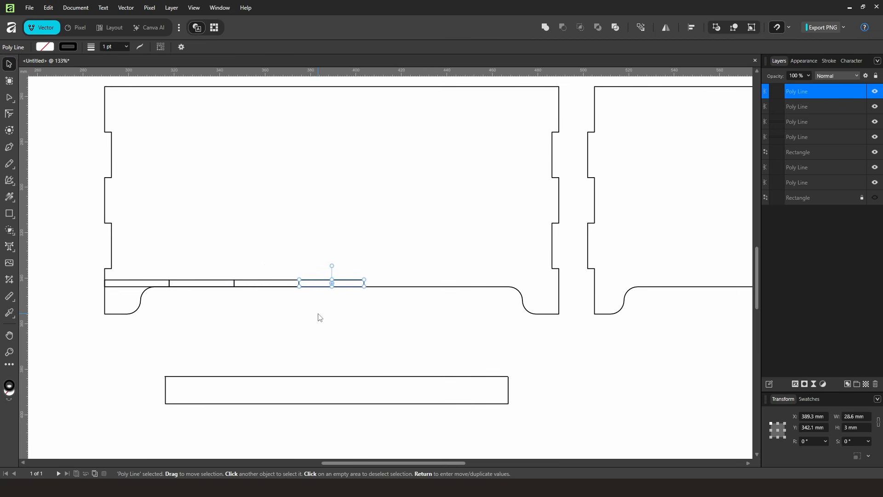
{"action": "key", "text": "ctrl+j"}
{"action": "key", "text": "ctrl+j"}
{"action": "key", "text": "ctrl+j"}
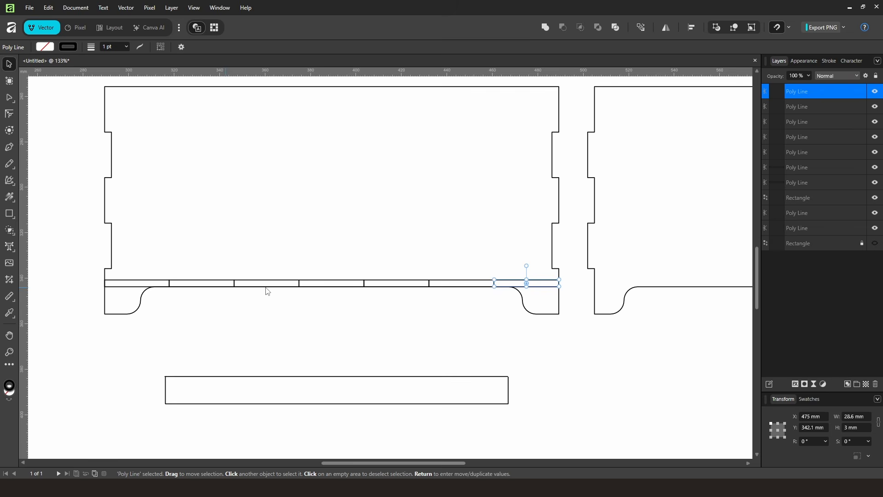
Select the square panel and the wide panel to check their dimensions.
{"action": "scroll", "coordinate": [426, 321], "scroll_direction": "down", "scroll_amount": 1}
{"action": "left_click_drag", "start_coordinate": [427, 324], "coordinate": [348, 325]}
{"action": "left_click", "coordinate": [474, 370]}
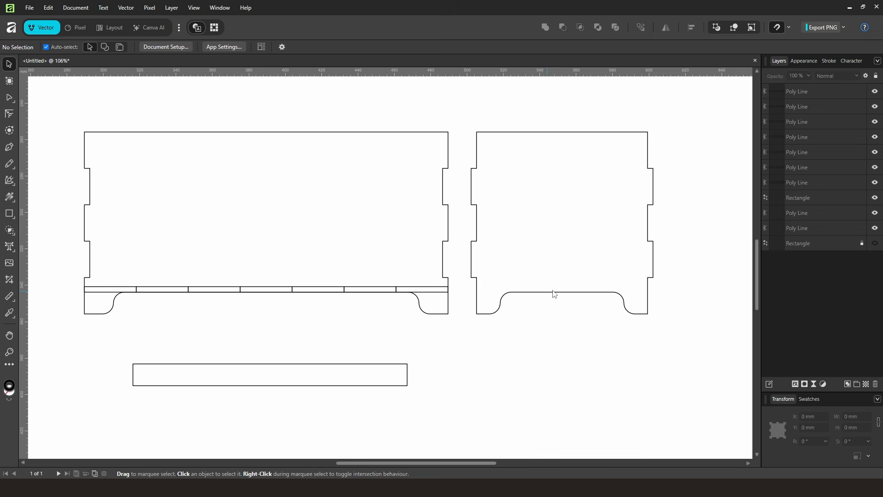
{"action": "left_click", "coordinate": [505, 299]}
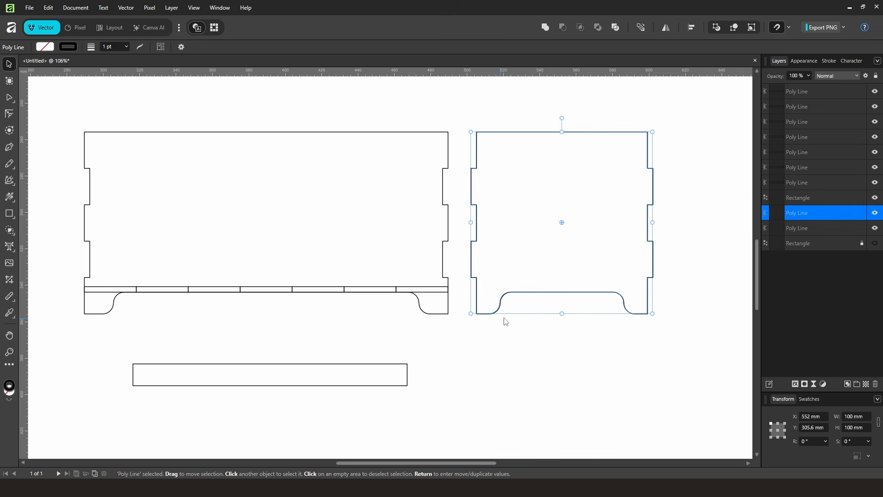
{"action": "left_click", "coordinate": [449, 312], "text": "shift"}
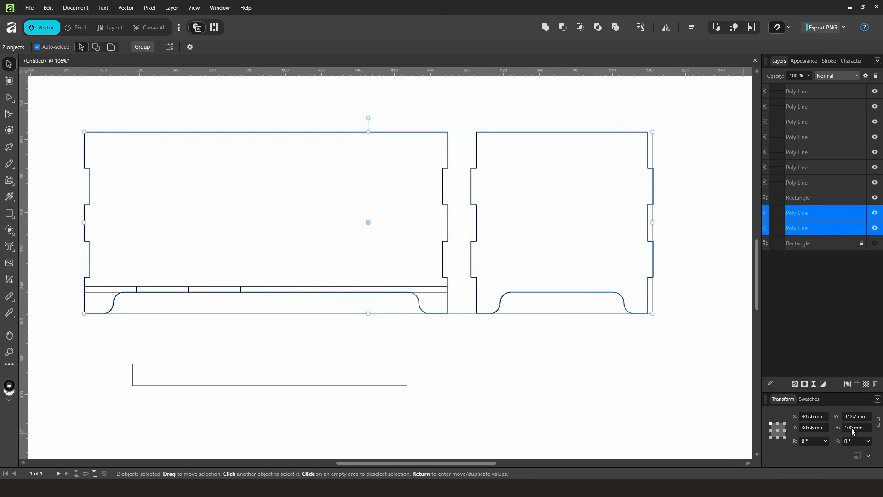
Copy the wide panel's rightmost strip to the square panel, flush with its left tabs and resting on the cutout's upper edge.
{"action": "left_click", "coordinate": [451, 291]}
{"action": "left_click", "coordinate": [438, 289]}
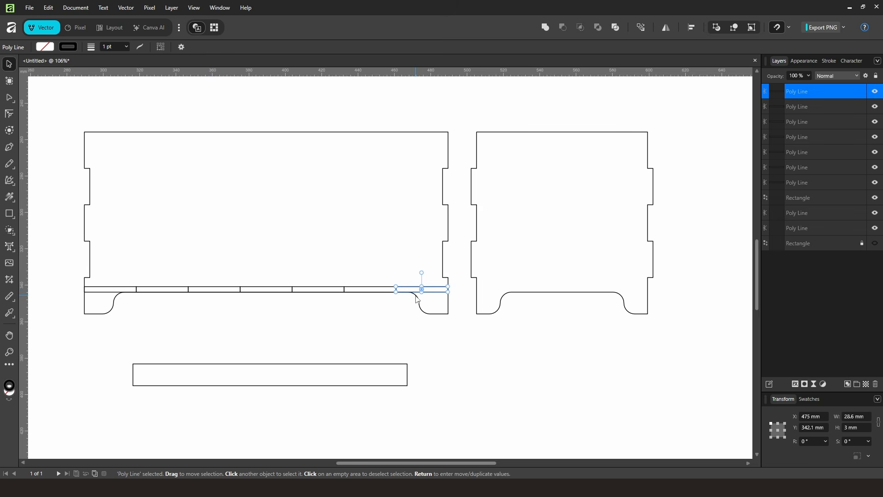
{"action": "left_click_drag", "start_coordinate": [435, 296], "coordinate": [509, 294]}
{"action": "scroll", "coordinate": [496, 292], "scroll_direction": "up", "scroll_amount": 3}
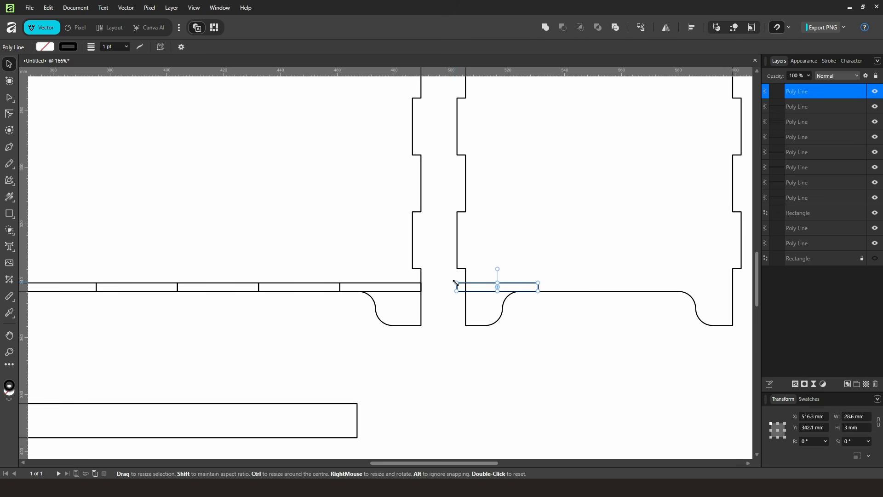
{"action": "left_click_drag", "start_coordinate": [568, 335], "coordinate": [496, 343]}
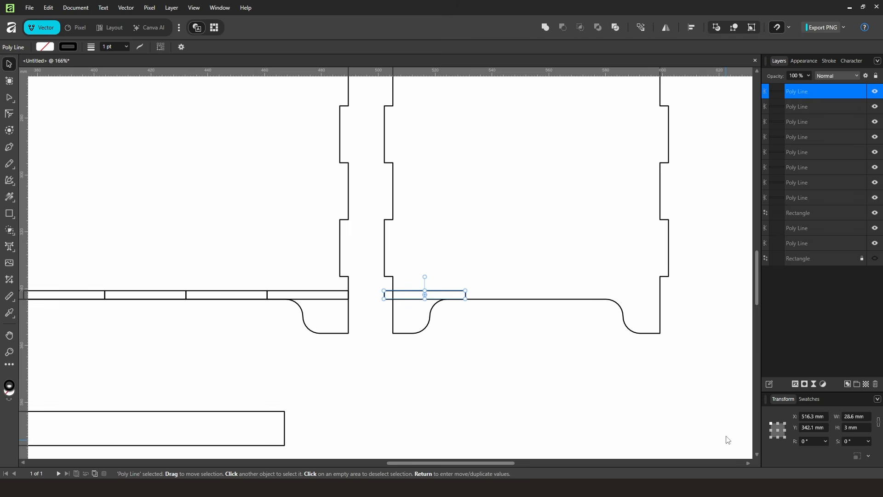
Set the copied strip's width to 100 mm, anchored at its lower-left corner, so that it spans the square panel.
{"action": "left_click", "coordinate": [771, 437]}
{"action": "left_click", "coordinate": [867, 418]}
{"action": "type", "text": "100"}
{"action": "key", "text": "Return"}
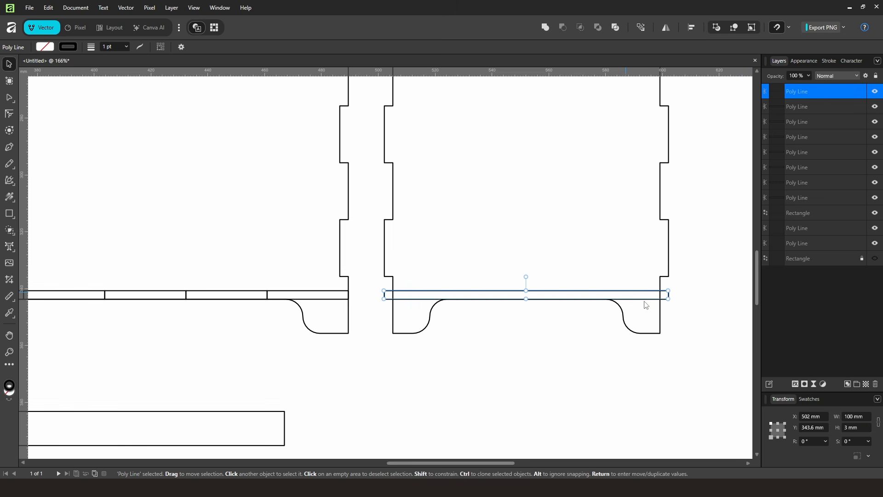
Set the width of the strip on the square panel to 20 mm, keeping its lower-left corner anchored.
{"action": "left_click", "coordinate": [868, 416]}
{"action": "left_click", "coordinate": [865, 416]}
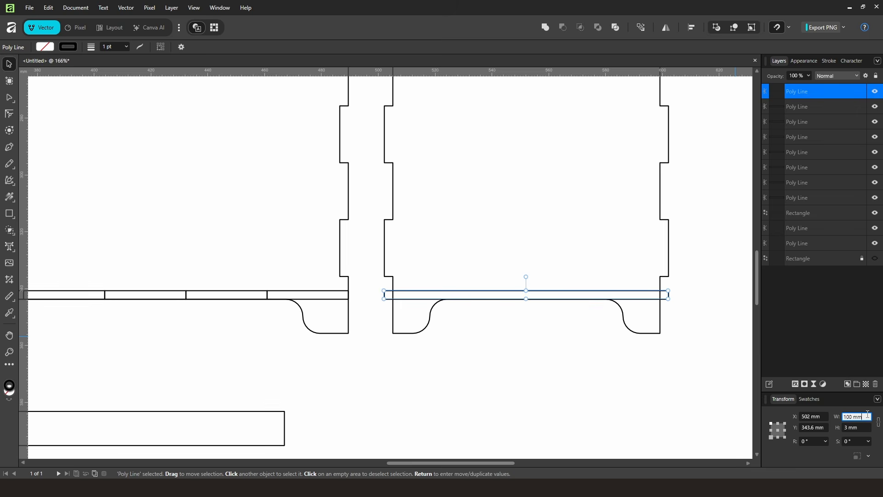
{"action": "key", "text": "Return"}
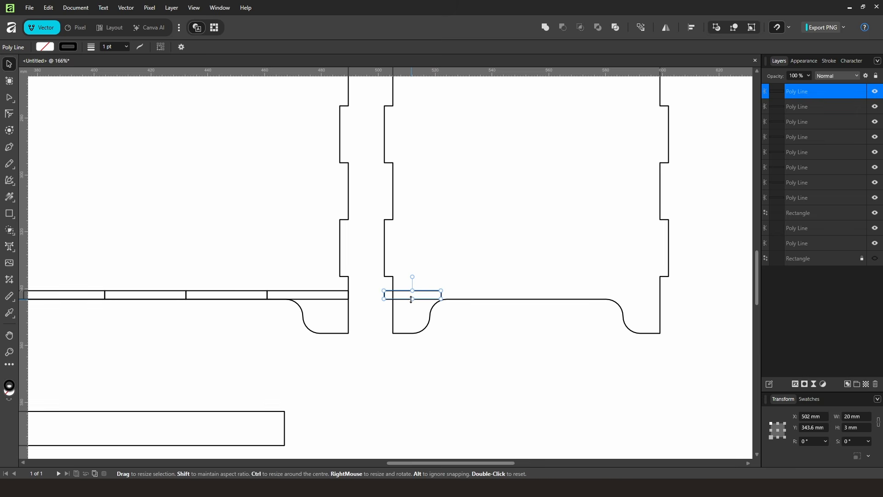
{"action": "left_click", "coordinate": [445, 357]}
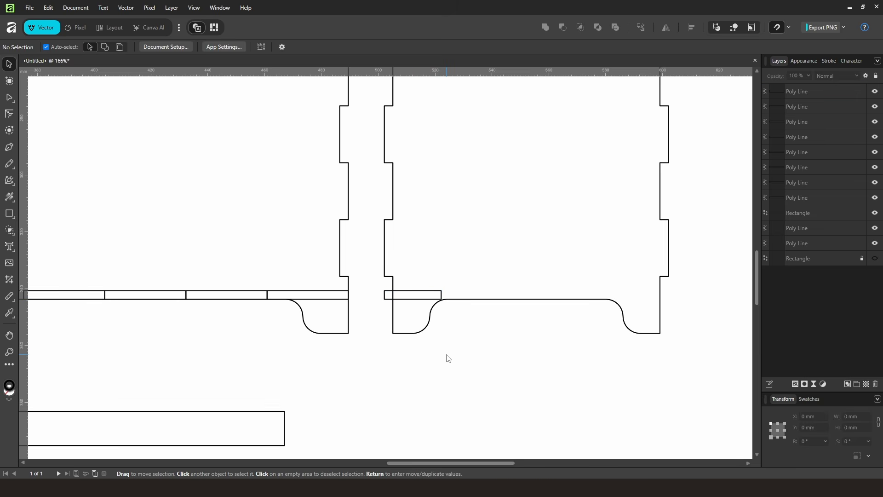
Duplicate the 20 mm strip four times end to end across the full width of the square panel.
{"action": "left_click", "coordinate": [427, 302]}
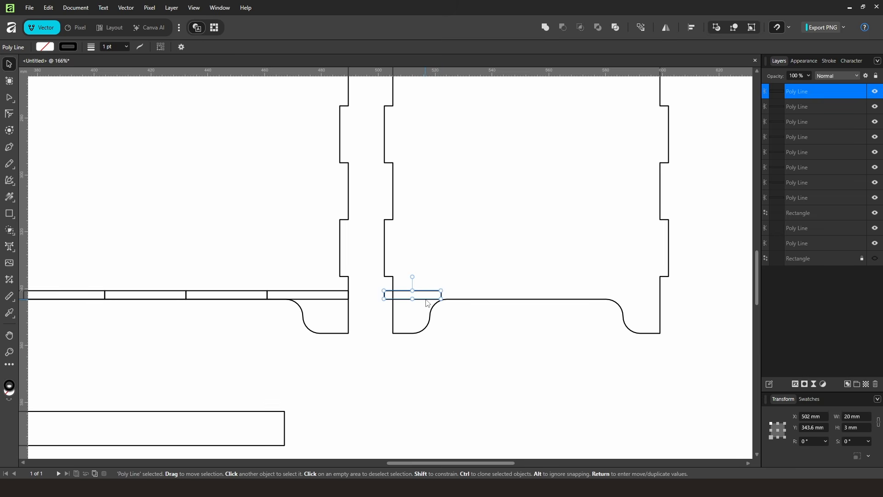
{"action": "left_click_drag", "start_coordinate": [426, 304], "coordinate": [486, 300]}
{"action": "key", "text": "ctrl+j"}
{"action": "key", "text": "ctrl+j"}
{"action": "key", "text": "ctrl+j"}
{"action": "key", "text": "ctrl+j"}
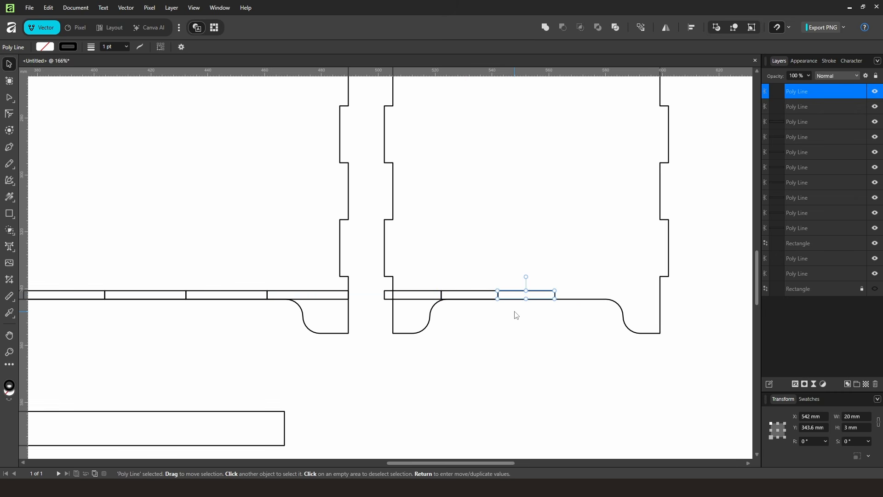
{"action": "scroll", "coordinate": [517, 315], "scroll_direction": "down", "scroll_amount": 3}
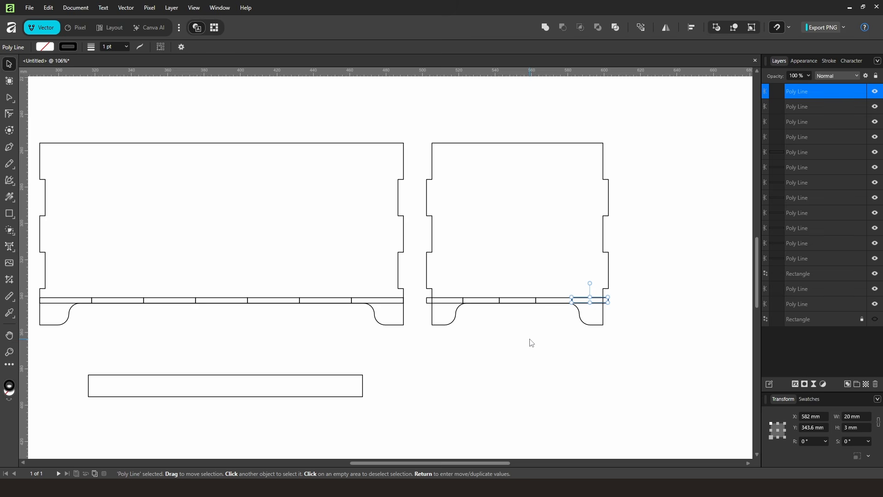
{"action": "left_click", "coordinate": [542, 353]}
Align the narrow rectangle's left edge with the wide panel and resize it to 200 × 100 mm.
{"action": "mouse_move", "coordinate": [491, 361]}
{"action": "left_mouse_down"}
{"action": "mouse_move", "coordinate": [551, 359]}
{"action": "mouse_move", "coordinate": [569, 282]}
{"action": "left_mouse_up"}
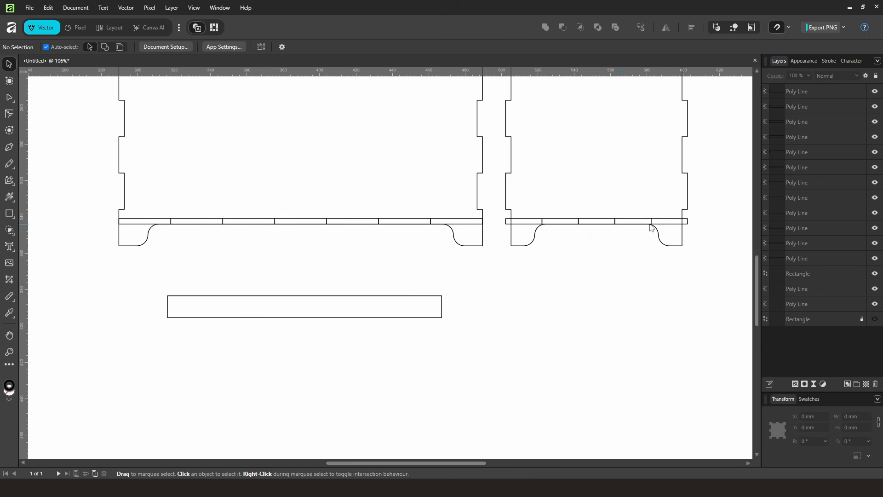
{"action": "scroll", "coordinate": [446, 322], "scroll_direction": "down", "scroll_amount": 2}
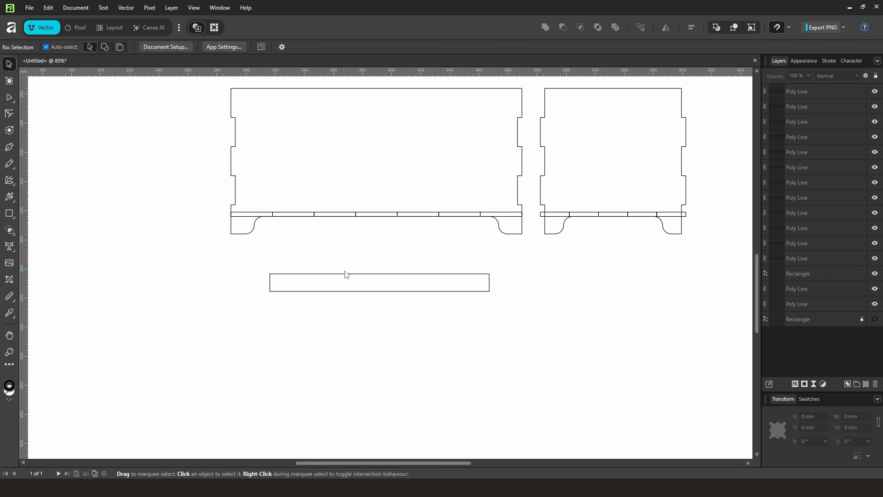
{"action": "left_click_drag", "start_coordinate": [348, 275], "coordinate": [312, 272]}
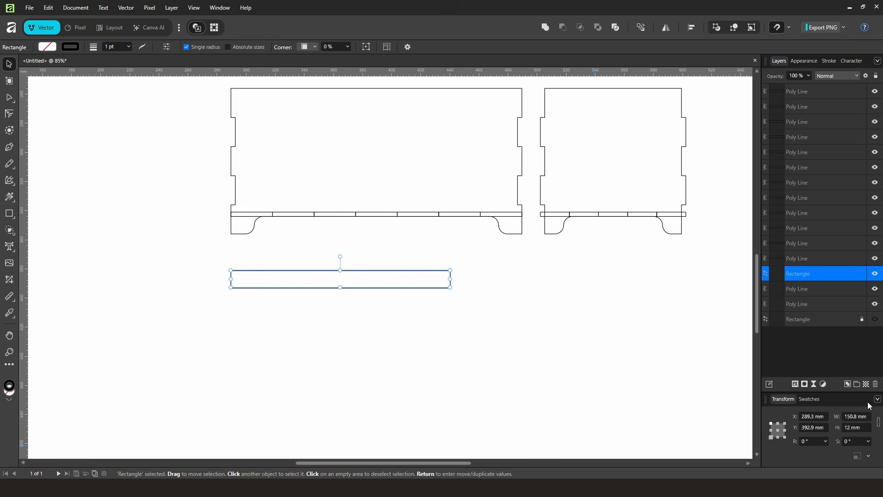
{"action": "left_click", "coordinate": [869, 420]}
{"action": "type", "text": "200"}
{"action": "left_click", "coordinate": [847, 427]}
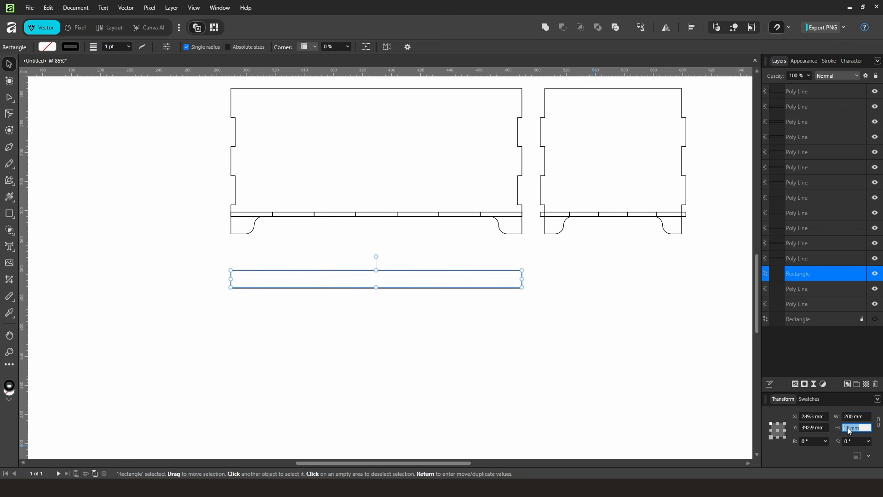
{"action": "type", "text": "100"}
{"action": "key", "text": "Return"}
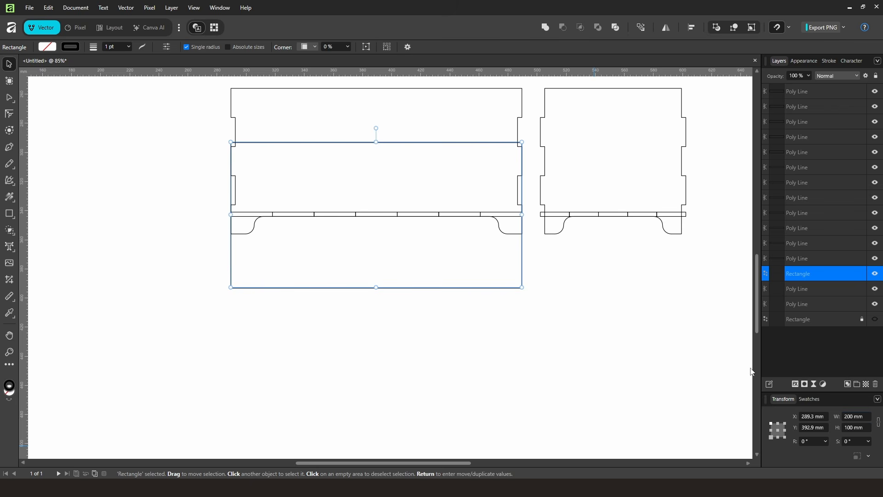
Move the 200 × 100 mm rectangle below the wide panel and centre it horizontally on the spread.
{"action": "left_click_drag", "start_coordinate": [485, 147], "coordinate": [484, 258]}
{"action": "left_click", "coordinate": [691, 27]}
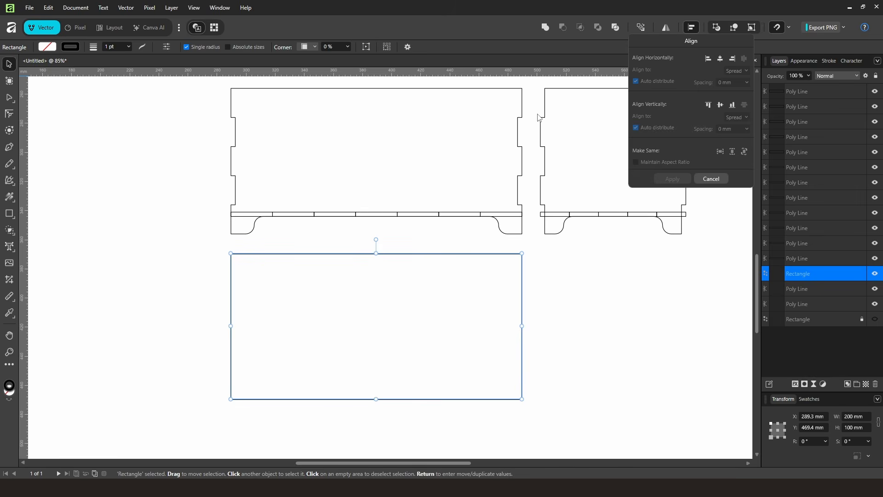
{"action": "left_click", "coordinate": [720, 60]}
{"action": "left_click_drag", "start_coordinate": [663, 280], "coordinate": [589, 299]}
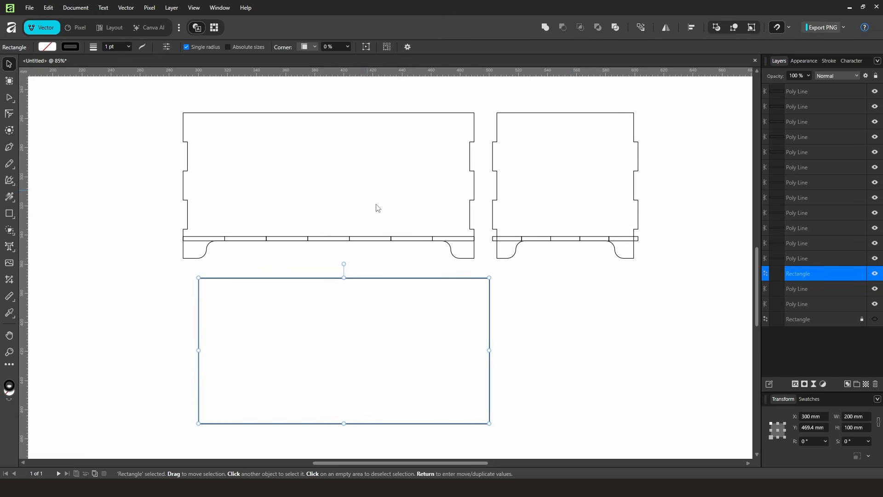
Move the square panel with its strips about 44 mm to the right, farther away from the wide panel.
{"action": "mouse_move", "coordinate": [564, 286]}
{"action": "left_mouse_down"}
{"action": "mouse_move", "coordinate": [649, 258]}
{"action": "mouse_move", "coordinate": [569, 291]}
{"action": "left_mouse_up"}
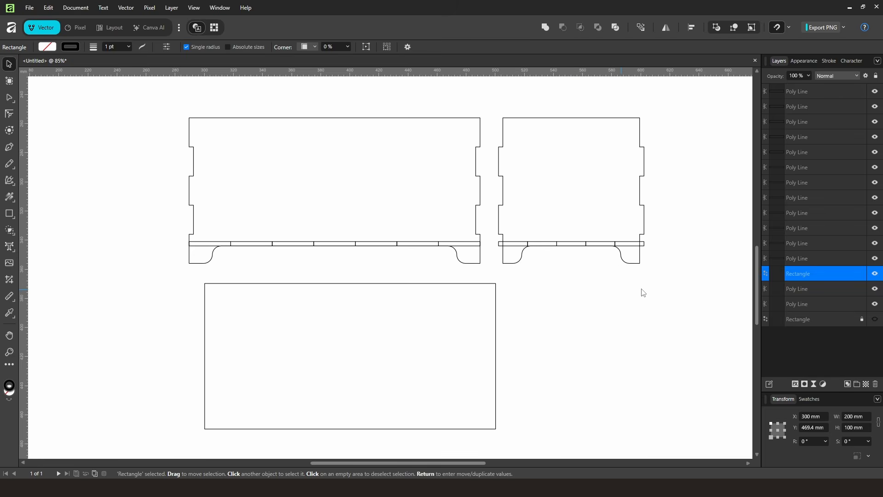
{"action": "mouse_move", "coordinate": [685, 279]}
{"action": "left_mouse_down"}
{"action": "mouse_move", "coordinate": [609, 184]}
{"action": "mouse_move", "coordinate": [495, 90]}
{"action": "left_mouse_up"}
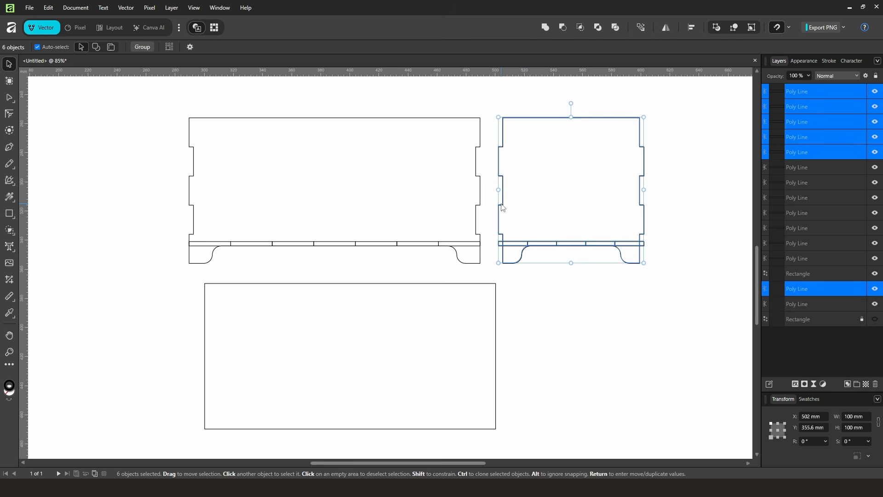
{"action": "left_click_drag", "start_coordinate": [503, 210], "coordinate": [566, 212]}
Try to centre the wide panel and its strips horizontally, aligned to the selection bounds and to the spread.
{"action": "left_click_drag", "start_coordinate": [150, 94], "coordinate": [489, 269]}
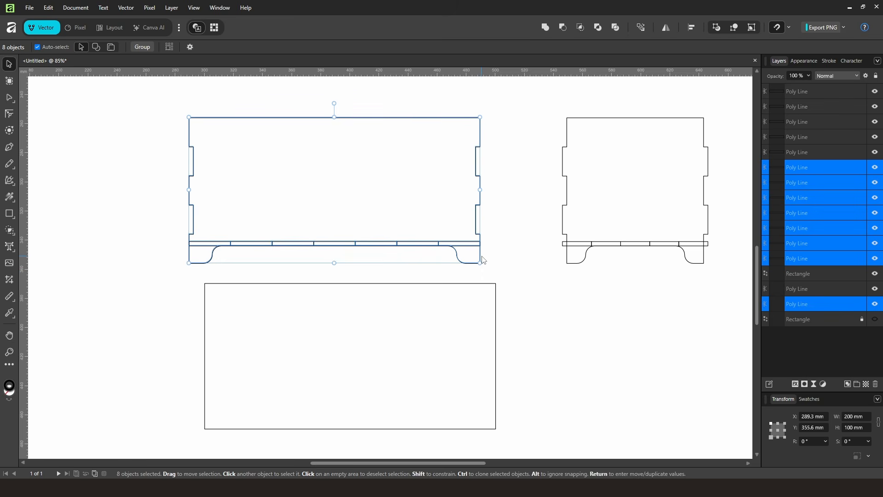
{"action": "left_click", "coordinate": [691, 27]}
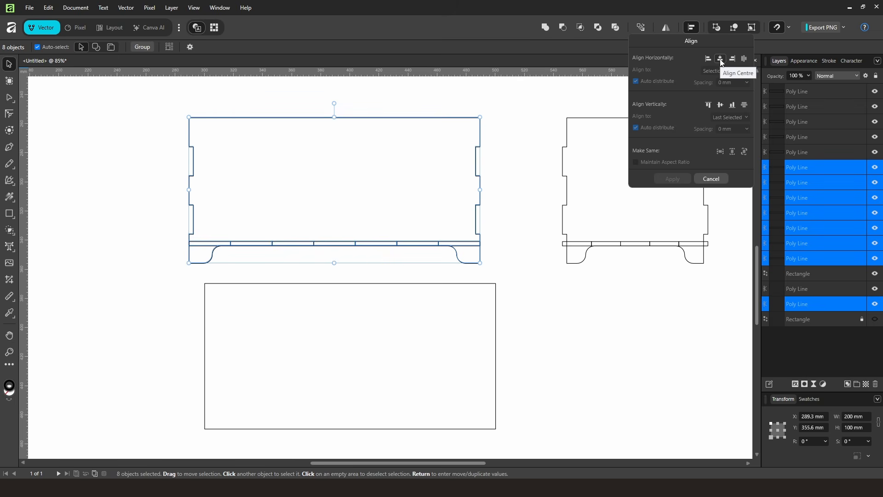
{"action": "left_click", "coordinate": [721, 59]}
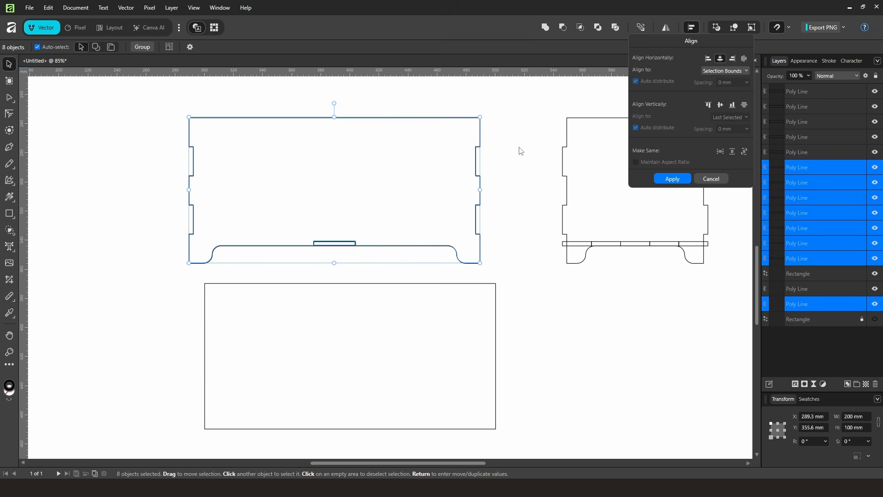
{"action": "left_click", "coordinate": [723, 71]}
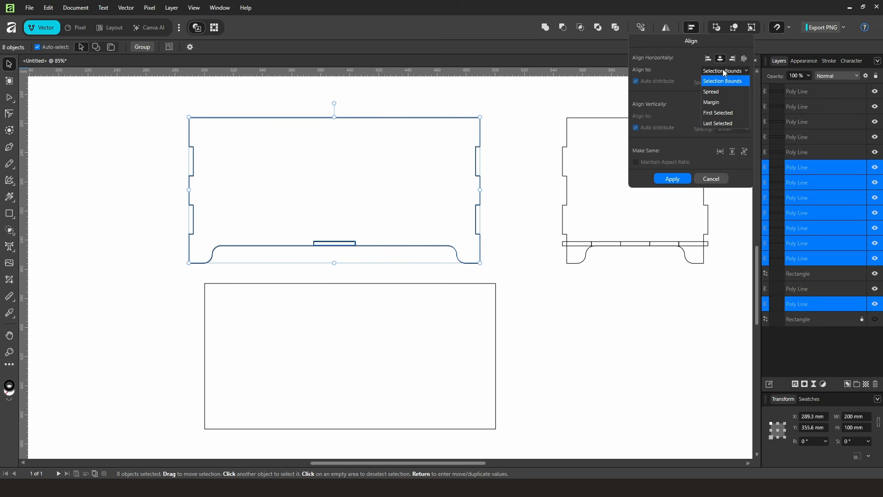
{"action": "left_click", "coordinate": [716, 92]}
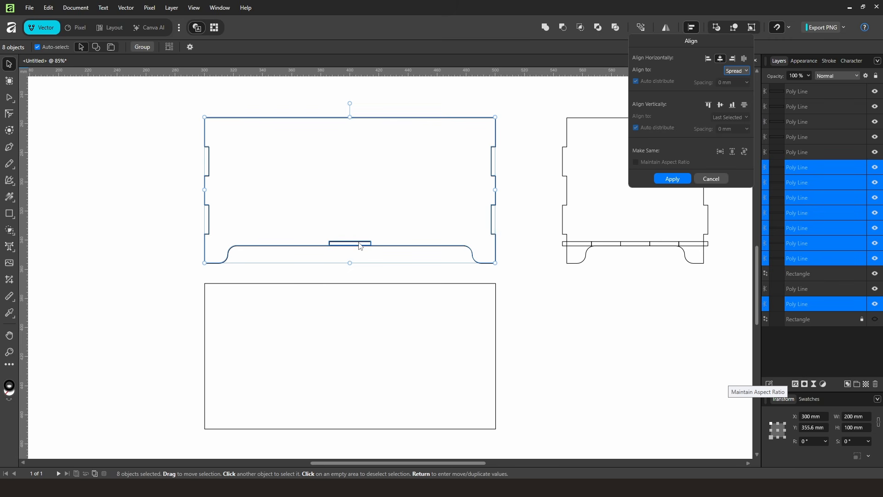
{"action": "left_click", "coordinate": [603, 332]}
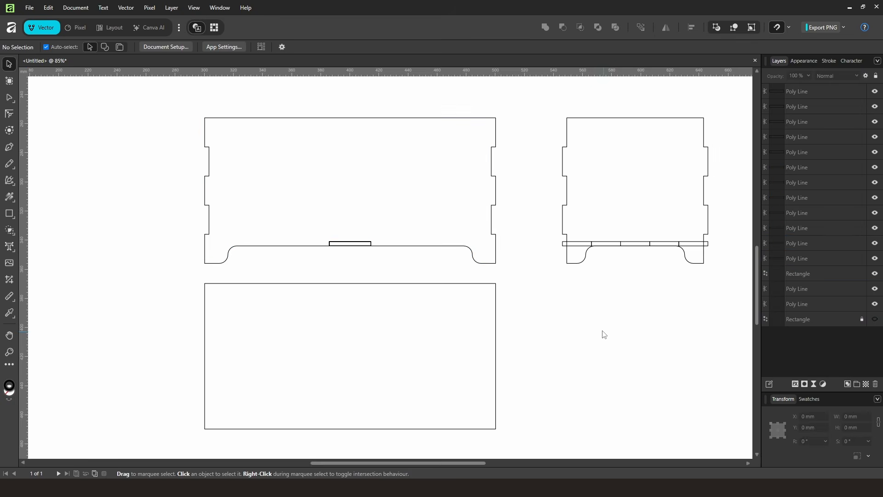
{"action": "key", "text": "ctrl+z"}
{"action": "key", "text": "ctrl+z"}
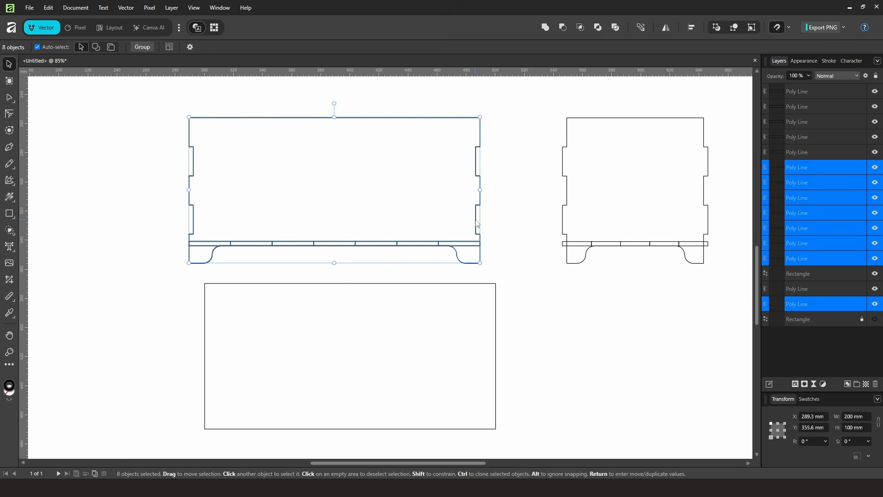
Move the wide panel with its strips so that its sides line up with the base rectangle below.
{"action": "mouse_move", "coordinate": [479, 224]}
{"action": "left_mouse_down"}
{"action": "mouse_move", "coordinate": [496, 225]}
{"action": "mouse_move", "coordinate": [470, 218]}
{"action": "mouse_move", "coordinate": [474, 210]}
{"action": "mouse_move", "coordinate": [490, 211]}
{"action": "left_mouse_up"}
{"action": "left_click", "coordinate": [569, 315]}
{"action": "left_click_drag", "start_coordinate": [525, 352], "coordinate": [561, 313]}
Copy the wide panel's seven strips down onto the base rectangle, flush with its lower edge.
{"action": "left_click_drag", "start_coordinate": [188, 180], "coordinate": [550, 227]}
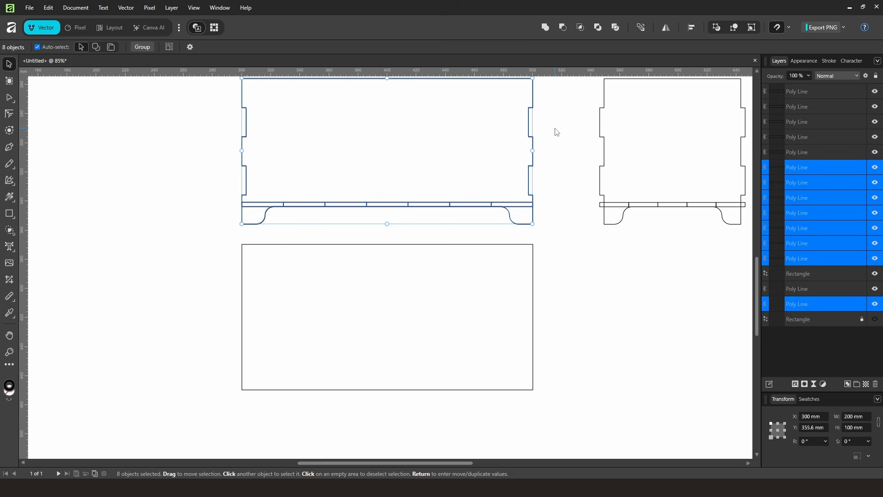
{"action": "left_click", "coordinate": [532, 183], "text": "shift"}
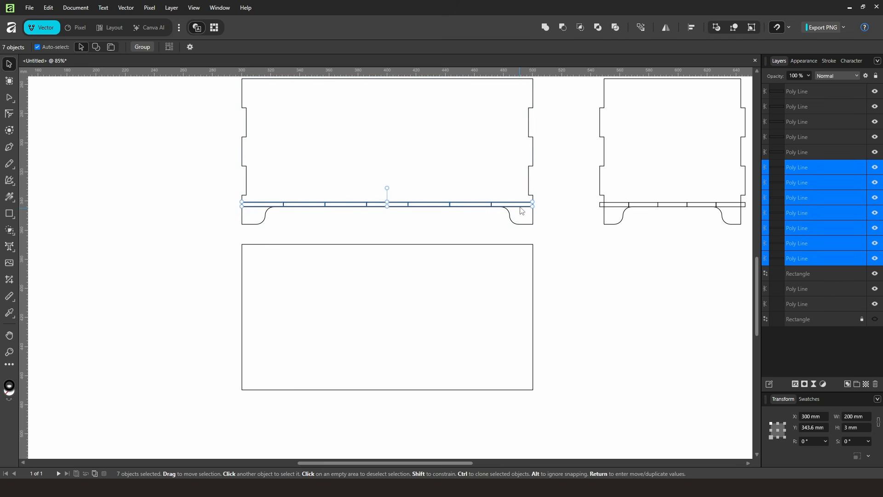
{"action": "left_click_drag", "start_coordinate": [522, 210], "coordinate": [521, 389]}
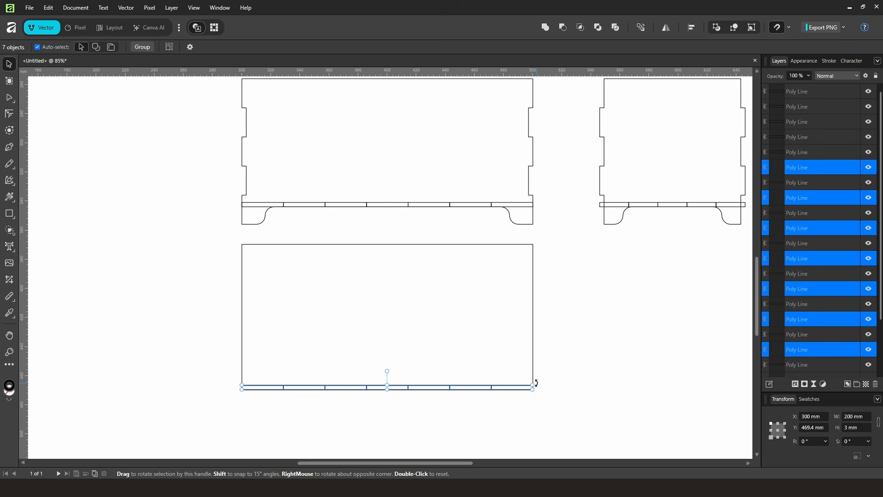
Duplicate the base rectangle's seven lower strips and place the copies flush along its upper edge.
{"action": "key", "text": "ctrl+c"}
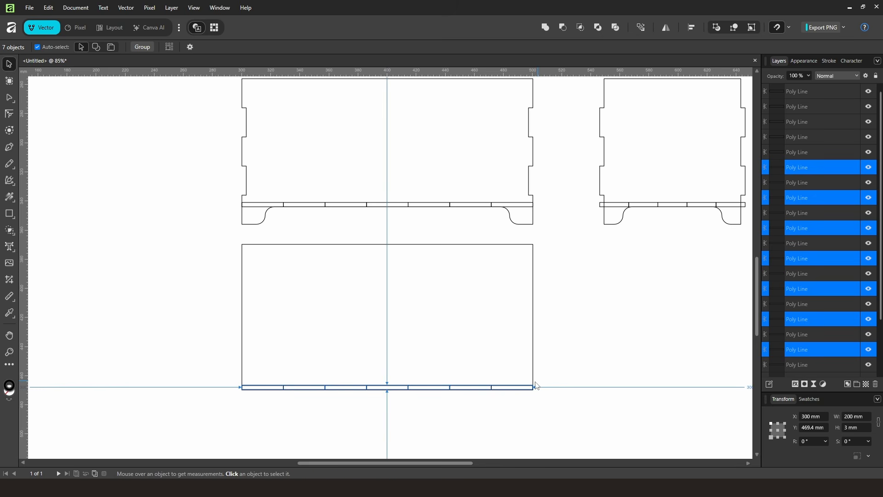
{"action": "key", "text": "ctrl+v"}
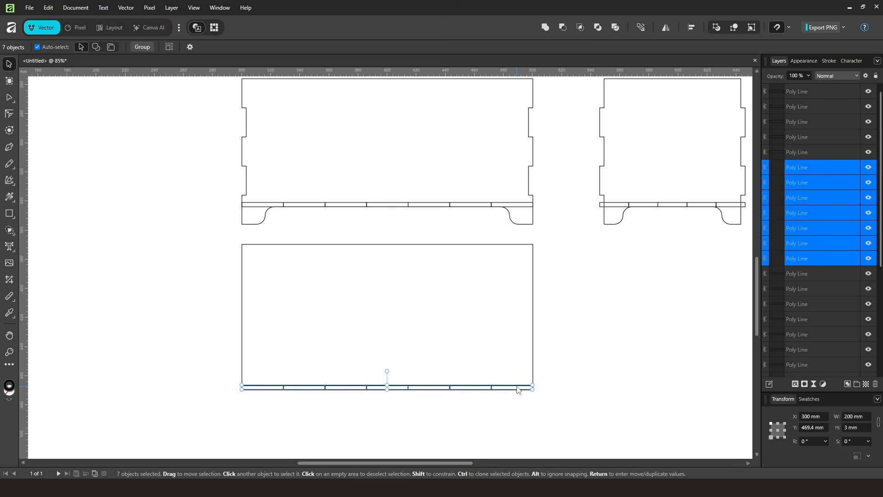
{"action": "left_click_drag", "start_coordinate": [518, 390], "coordinate": [518, 249]}
{"action": "scroll", "coordinate": [467, 276], "scroll_direction": "down", "scroll_amount": 1}
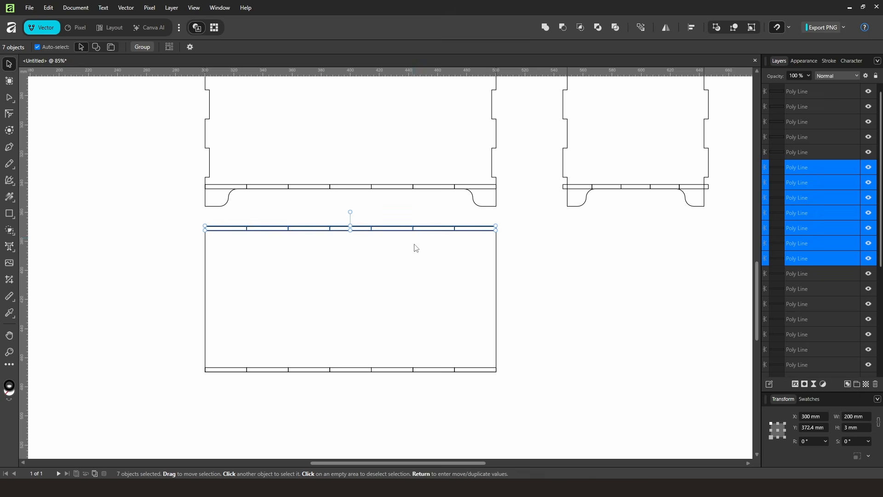
{"action": "left_click", "coordinate": [559, 297]}
Rotate the square panel with its strips 90° clockwise and place it beside the base rectangle, level with its upper and lower edges.
{"action": "scroll", "coordinate": [475, 253], "scroll_direction": "down", "scroll_amount": 2}
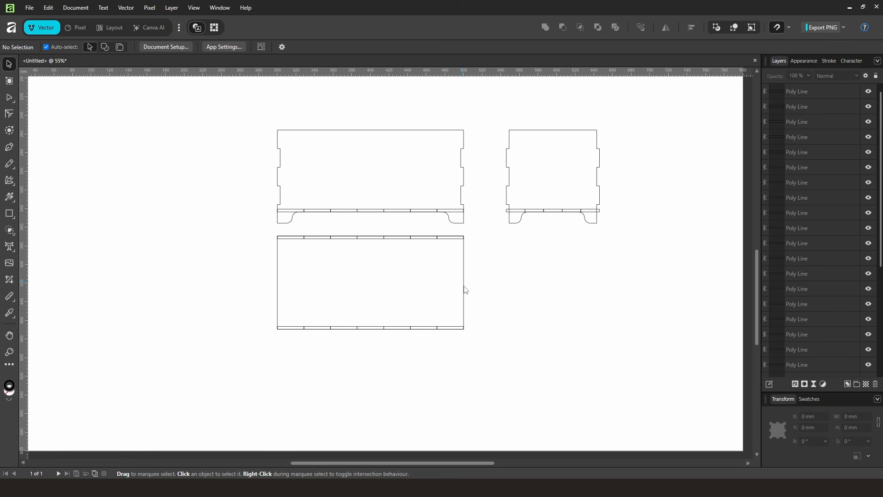
{"action": "left_click_drag", "start_coordinate": [649, 255], "coordinate": [496, 108]}
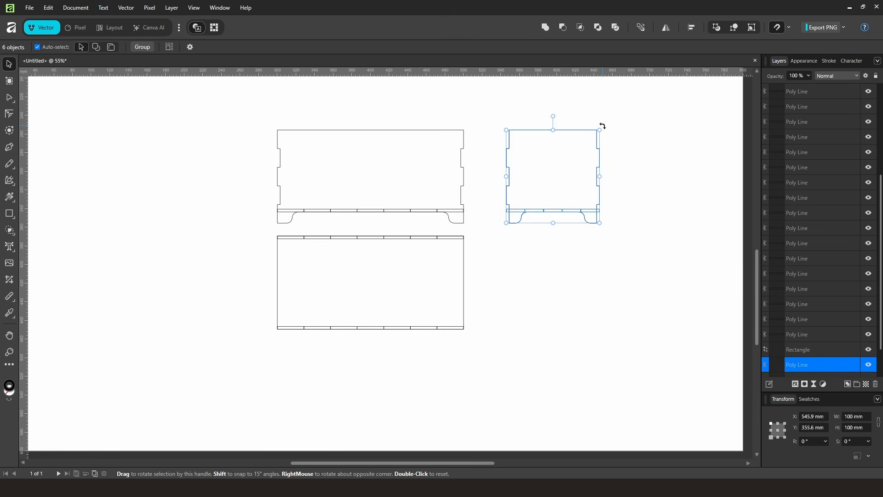
{"action": "left_click_drag", "start_coordinate": [604, 125], "coordinate": [608, 224]}
{"action": "scroll", "coordinate": [519, 251], "scroll_direction": "up", "scroll_amount": 2}
{"action": "left_click_drag", "start_coordinate": [521, 223], "coordinate": [509, 311]}
{"action": "left_click_drag", "start_coordinate": [503, 344], "coordinate": [502, 373]}
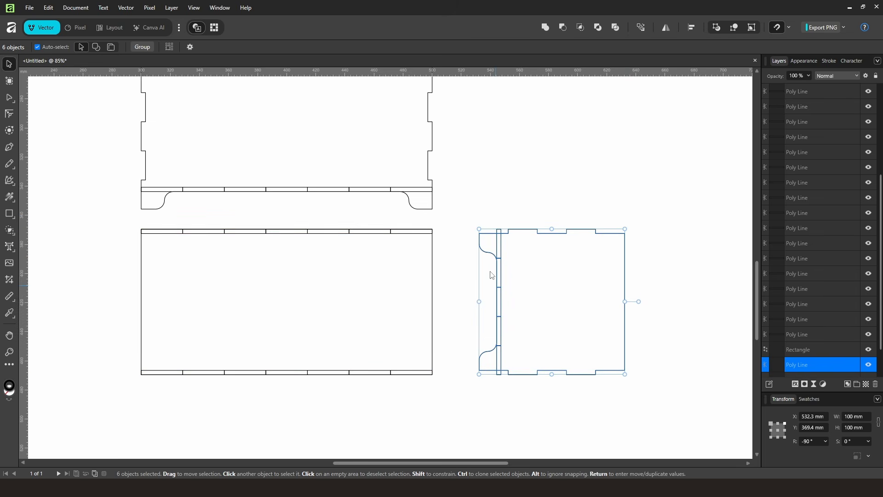
Copy the rotated square panel's five strips onto the base rectangle, flush with its right edge.
{"action": "left_click_drag", "start_coordinate": [482, 195], "coordinate": [522, 401]}
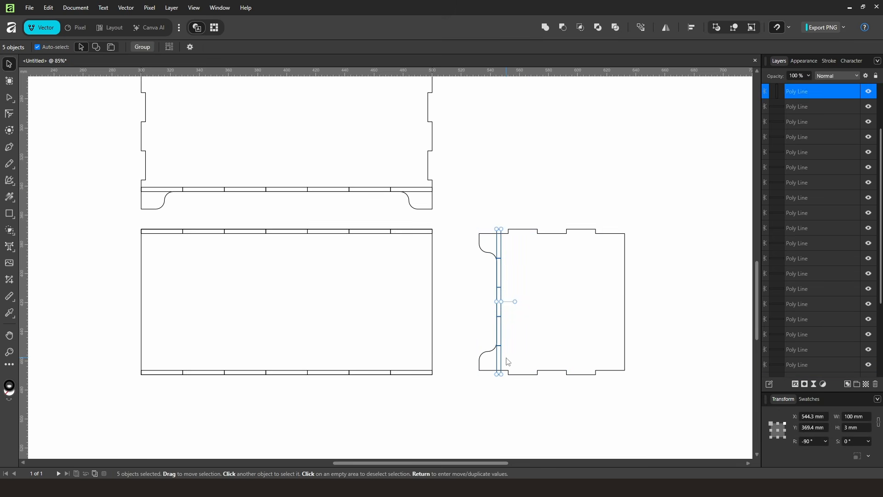
{"action": "left_click_drag", "start_coordinate": [502, 361], "coordinate": [532, 275]}
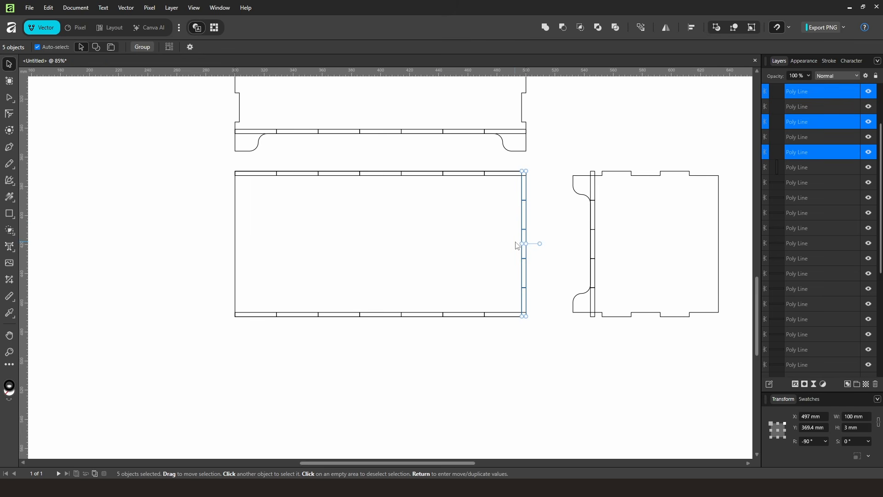
{"action": "left_click", "coordinate": [522, 274], "text": "ctrl"}
{"action": "left_click_drag", "start_coordinate": [522, 274], "coordinate": [411, 274]}
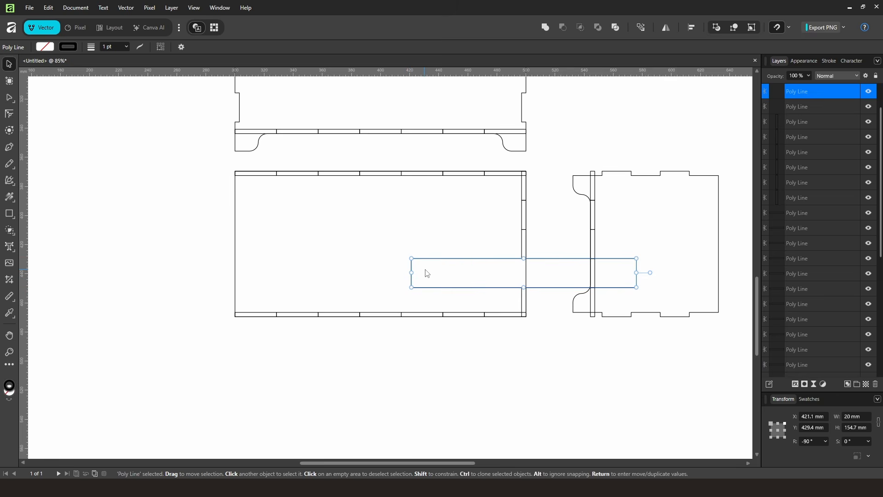
{"action": "key", "text": "ctrl+z"}
{"action": "scroll", "coordinate": [491, 245], "scroll_direction": "right", "scroll_amount": 3}
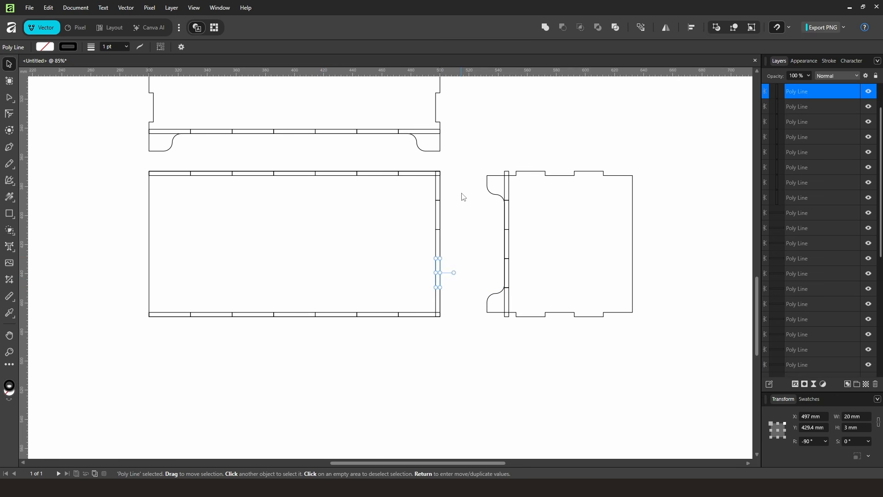
Copy the five strips on the base rectangle's right edge and place the copies flush along its left edge.
{"action": "left_click_drag", "start_coordinate": [461, 185], "coordinate": [412, 303]}
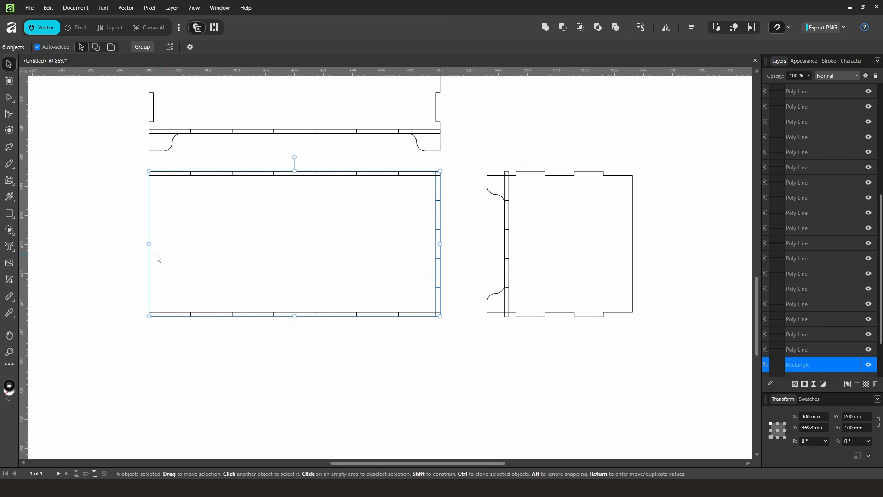
{"action": "left_click_drag", "start_coordinate": [127, 221], "coordinate": [180, 259]}
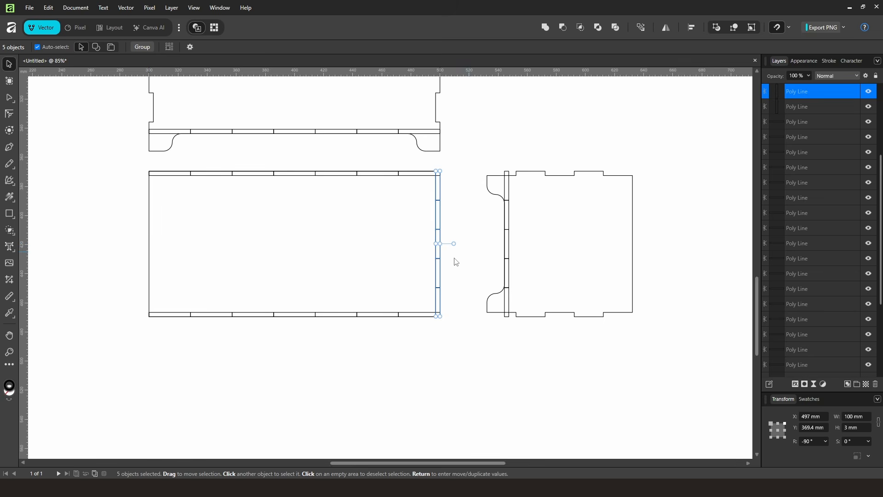
{"action": "left_click_drag", "start_coordinate": [437, 278], "coordinate": [147, 276]}
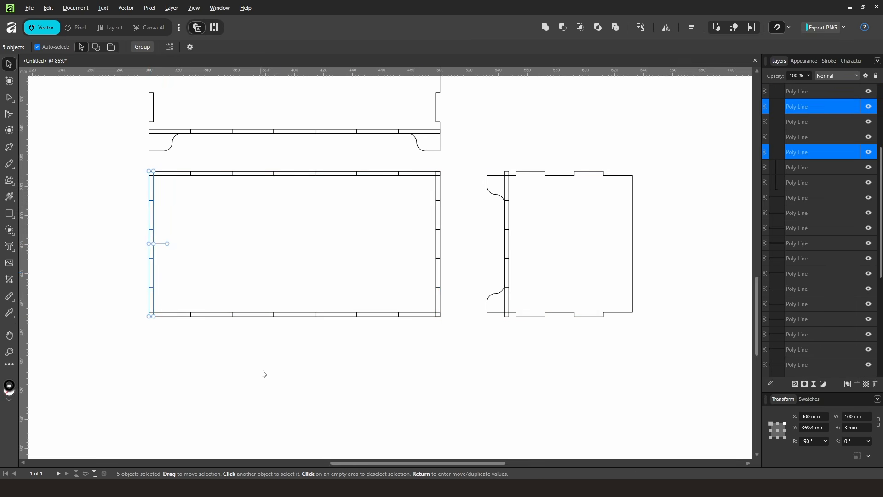
Rotate the square panel with its strips 90° counter-clockwise and move it beside the wide panel, level with its upper and lower edges.
{"action": "left_click_drag", "start_coordinate": [274, 355], "coordinate": [340, 389]}
{"action": "scroll", "coordinate": [409, 356], "scroll_direction": "down", "scroll_amount": 1}
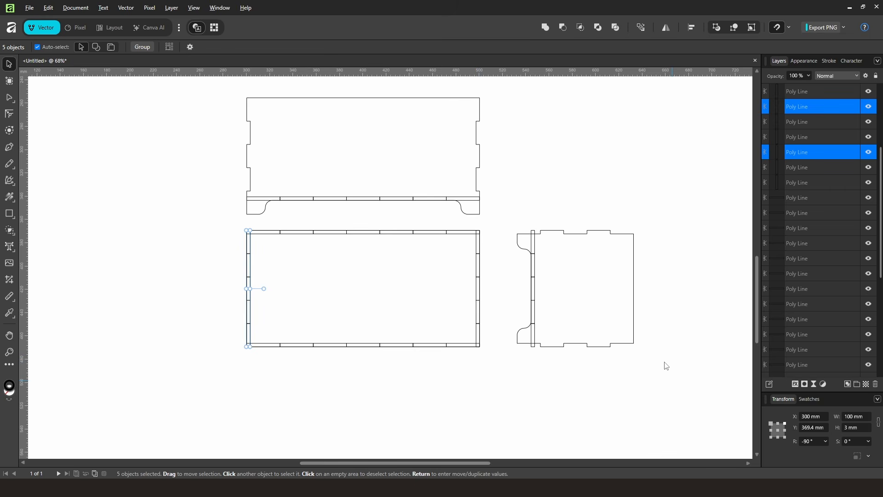
{"action": "left_click_drag", "start_coordinate": [671, 380], "coordinate": [499, 200]}
{"action": "left_click_drag", "start_coordinate": [638, 227], "coordinate": [513, 225]}
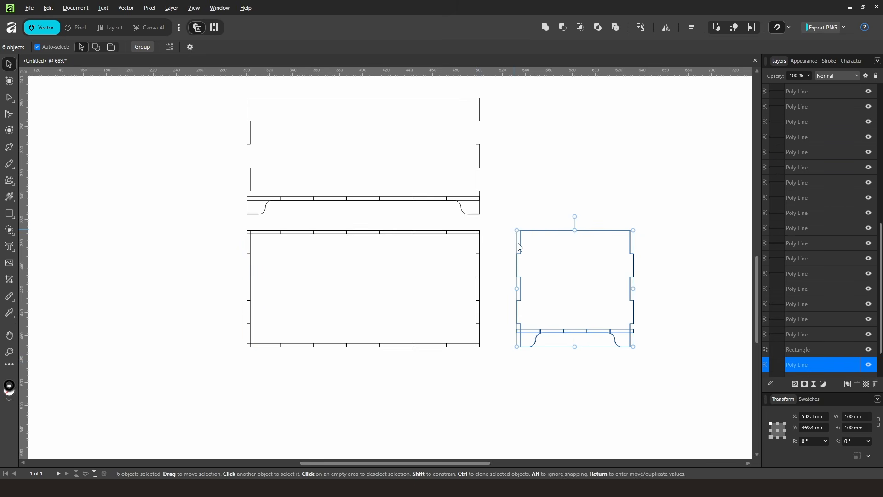
{"action": "left_click_drag", "start_coordinate": [527, 347], "coordinate": [508, 219]}
{"action": "left_click", "coordinate": [471, 291]}
Delete the first, third, fifth and seventh strips from the wide panel's lower row.
{"action": "scroll", "coordinate": [402, 276], "scroll_direction": "up", "scroll_amount": 2}
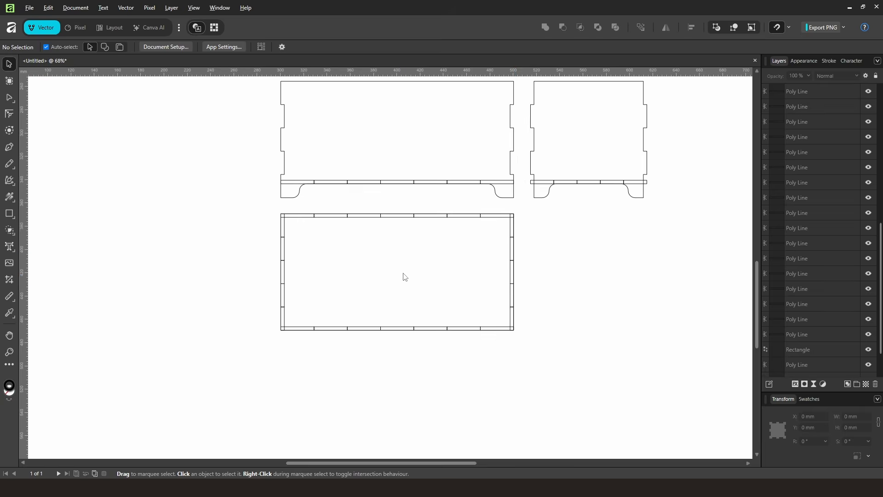
{"action": "scroll", "coordinate": [409, 231], "scroll_direction": "up", "scroll_amount": 3}
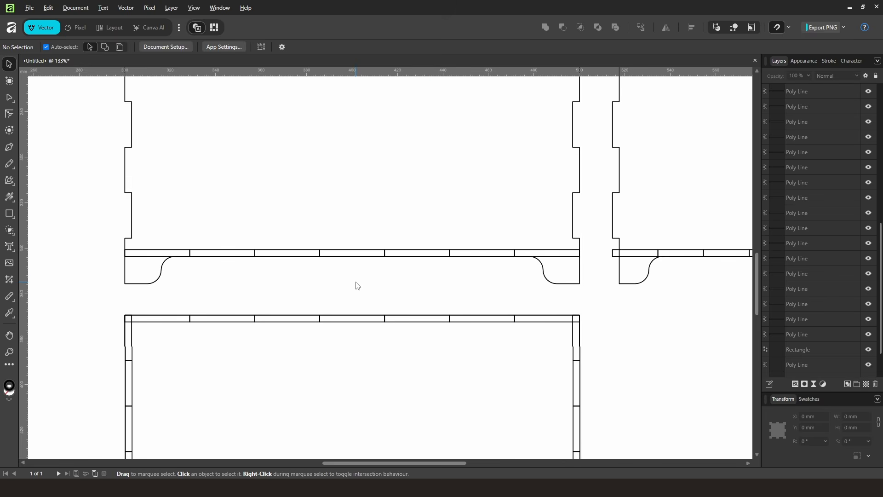
{"action": "left_click", "coordinate": [159, 252]}
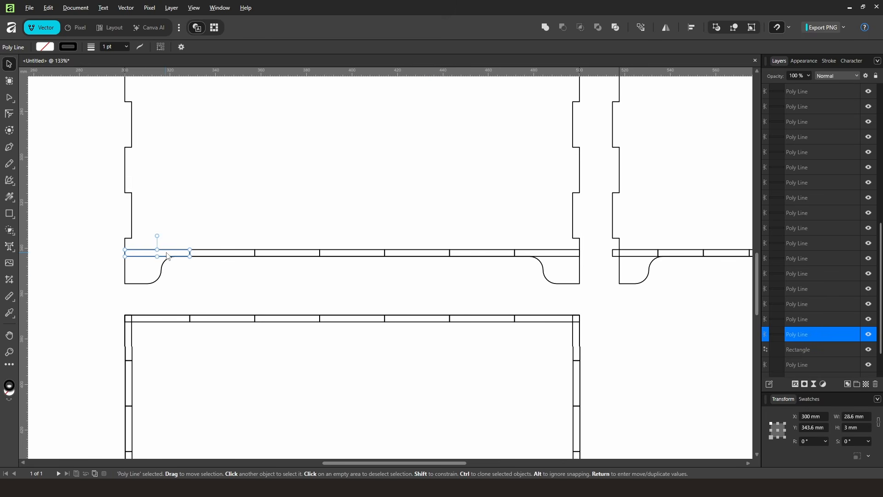
{"action": "key", "text": "Delete"}
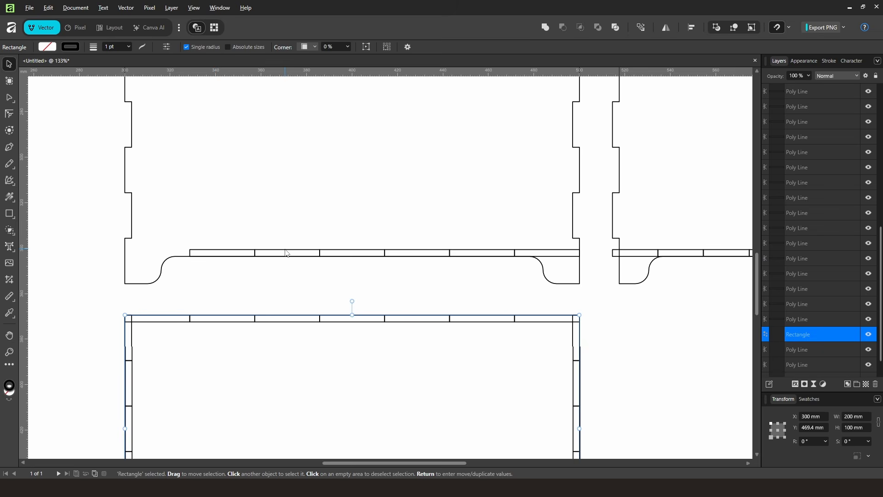
{"action": "left_click", "coordinate": [286, 253]}
{"action": "key", "text": "Delete"}
{"action": "left_click", "coordinate": [416, 252]}
{"action": "key", "text": "Delete"}
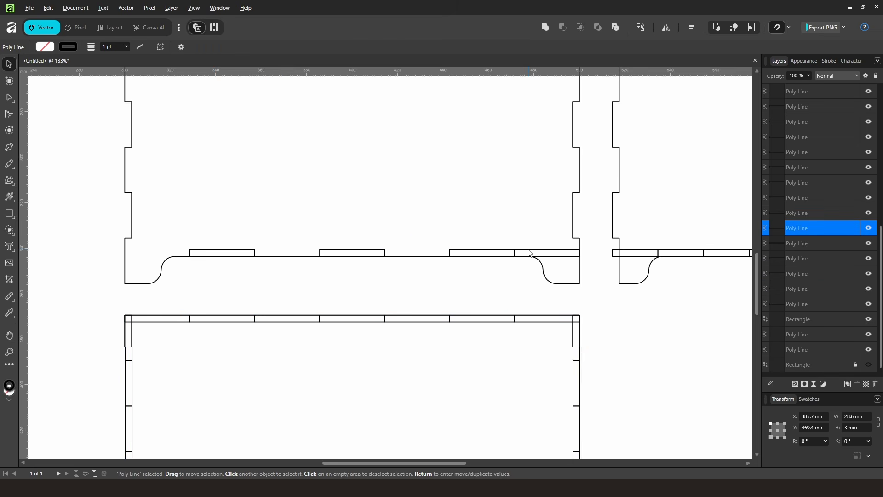
{"action": "left_click", "coordinate": [534, 253]}
{"action": "key", "text": "Delete"}
Examine where the square panel's outer strips meet the curved cut-outs of its feet.
{"action": "left_click_drag", "start_coordinate": [430, 286], "coordinate": [218, 249]}
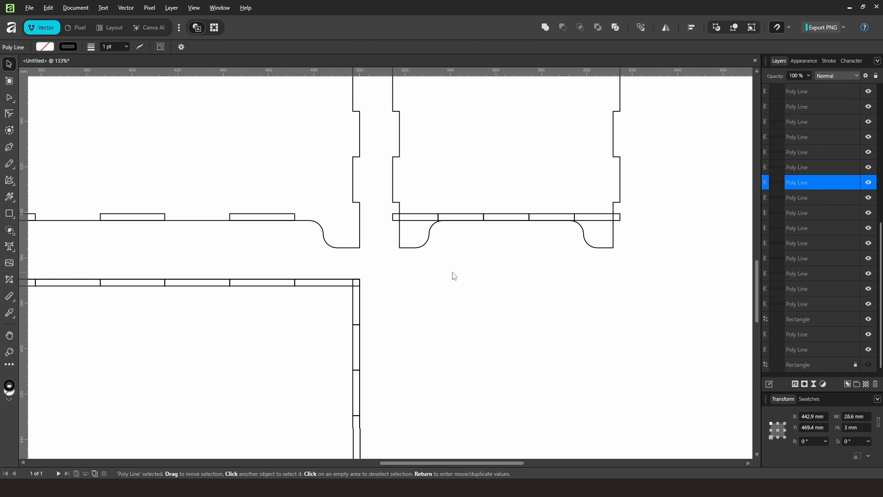
{"action": "left_click", "coordinate": [421, 213]}
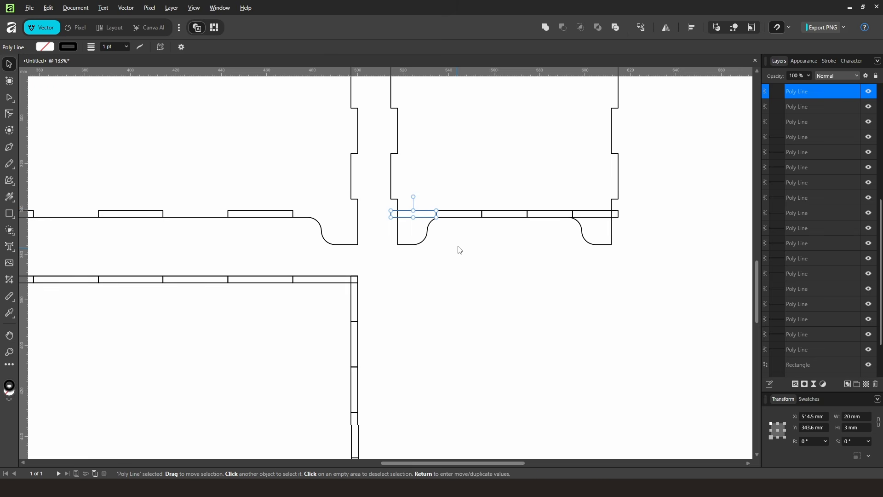
{"action": "scroll", "coordinate": [451, 263], "scroll_direction": "up", "scroll_amount": 5}
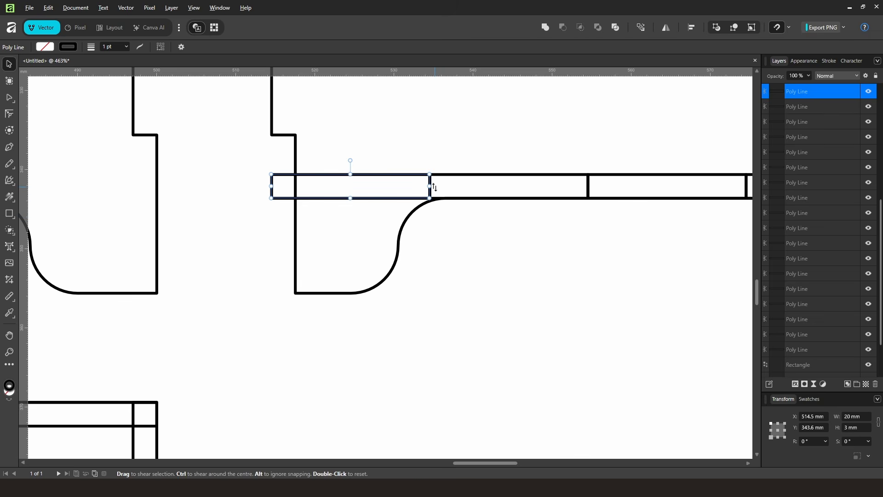
{"action": "scroll", "coordinate": [475, 239], "scroll_direction": "down", "scroll_amount": 1}
{"action": "scroll", "coordinate": [350, 210], "scroll_direction": "up", "scroll_amount": 6}
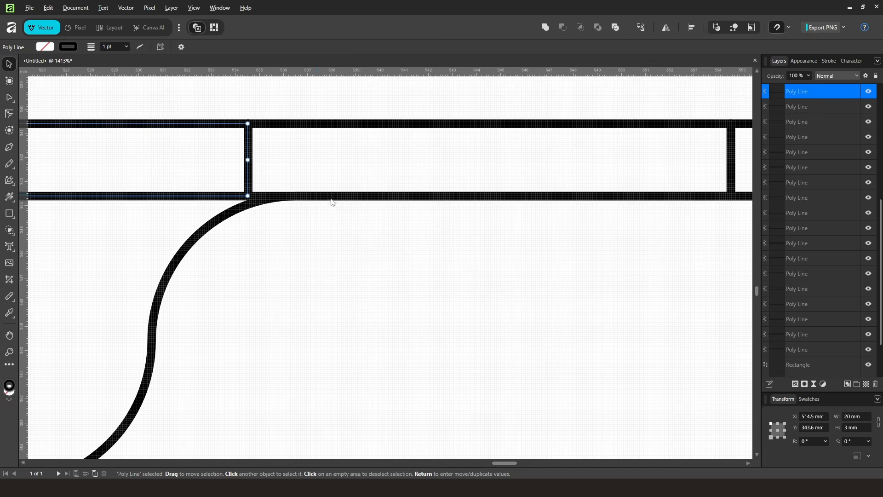
{"action": "scroll", "coordinate": [333, 203], "scroll_direction": "down", "scroll_amount": 8}
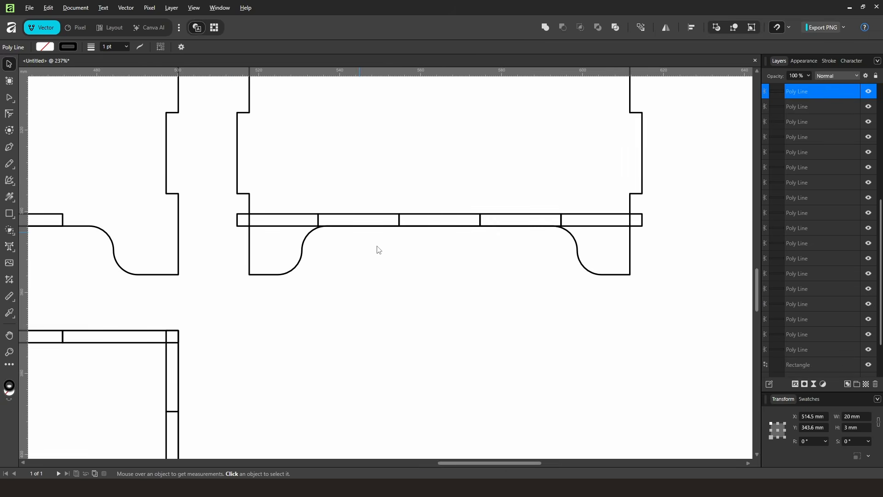
{"action": "left_click_drag", "start_coordinate": [377, 279], "coordinate": [424, 285]}
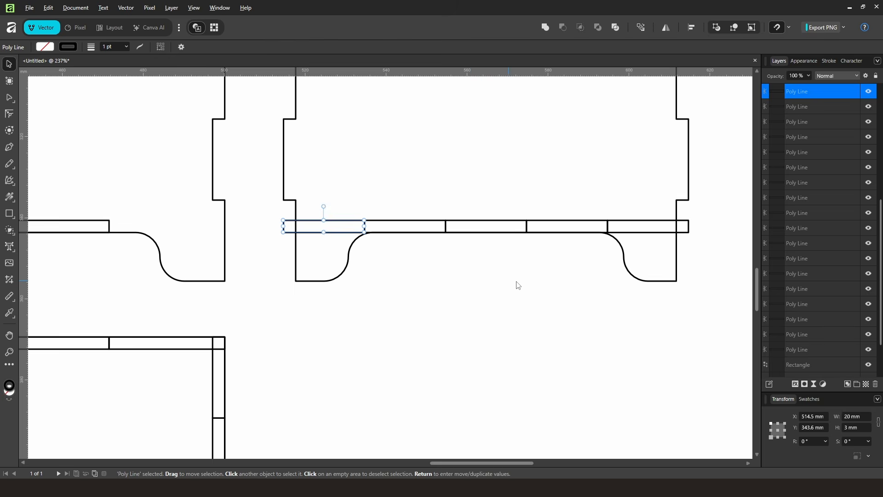
{"action": "scroll", "coordinate": [496, 282], "scroll_direction": "down", "scroll_amount": 2}
{"action": "left_click_drag", "start_coordinate": [475, 285], "coordinate": [554, 199]}
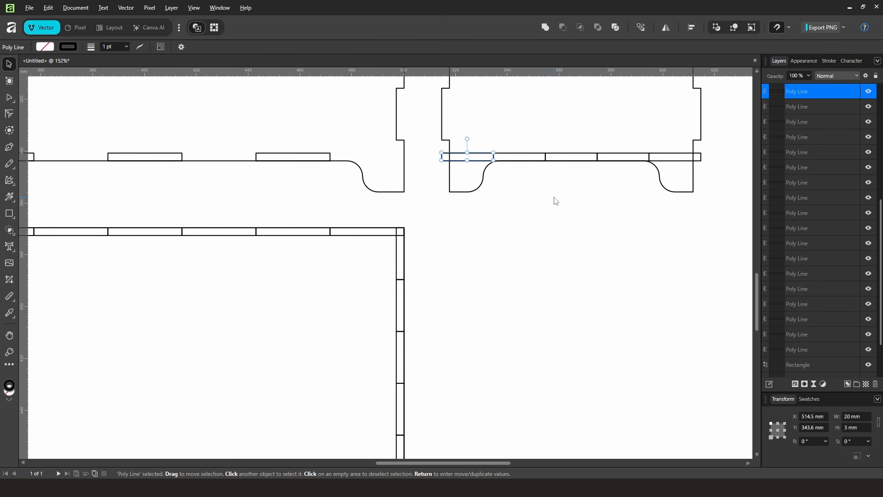
{"action": "left_click_drag", "start_coordinate": [509, 165], "coordinate": [548, 157]}
{"action": "left_click_drag", "start_coordinate": [547, 157], "coordinate": [381, 249]}
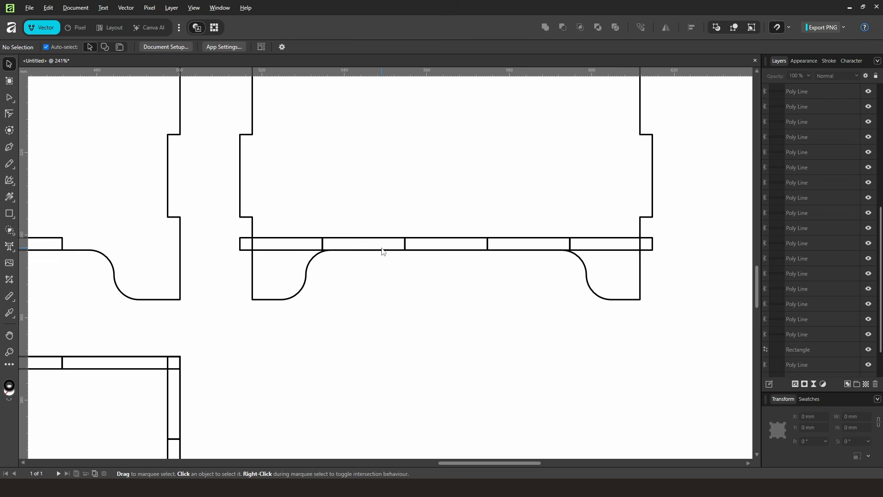
Select the middle one of the five strips along the square panel's lower edge.
{"action": "left_click", "coordinate": [447, 243]}
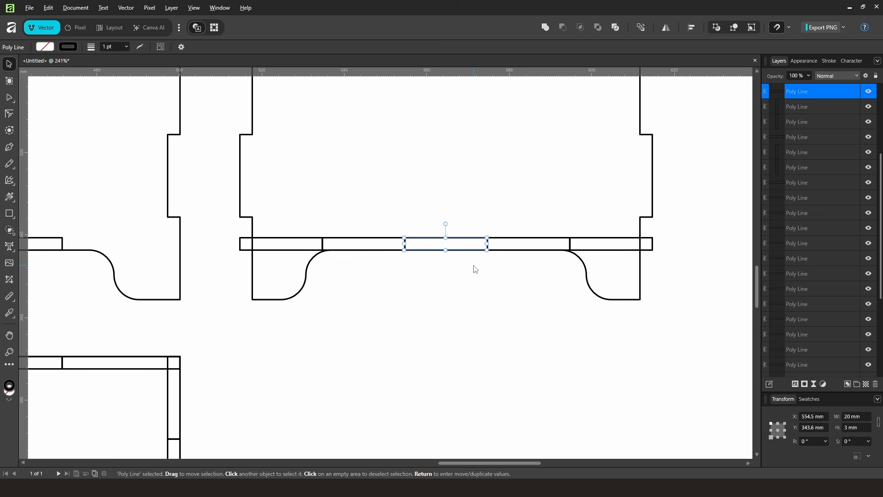
{"action": "left_click_drag", "start_coordinate": [449, 266], "coordinate": [483, 273]}
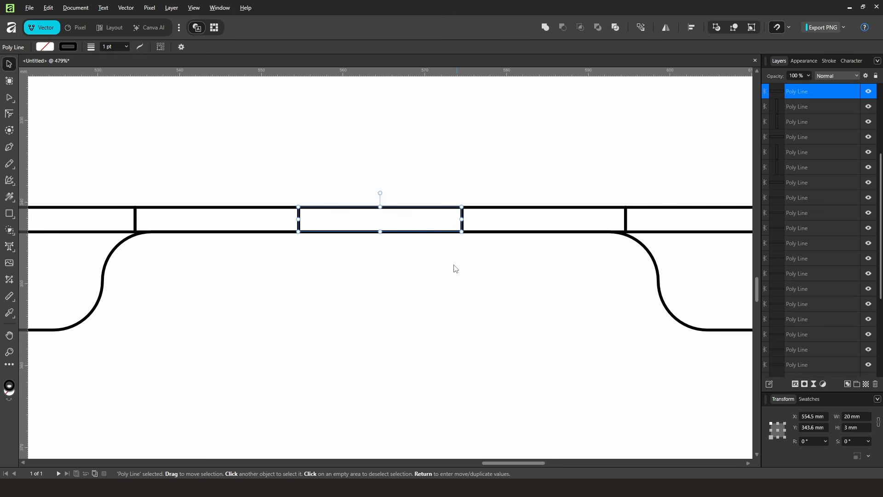
{"action": "left_click_drag", "start_coordinate": [443, 300], "coordinate": [475, 302]}
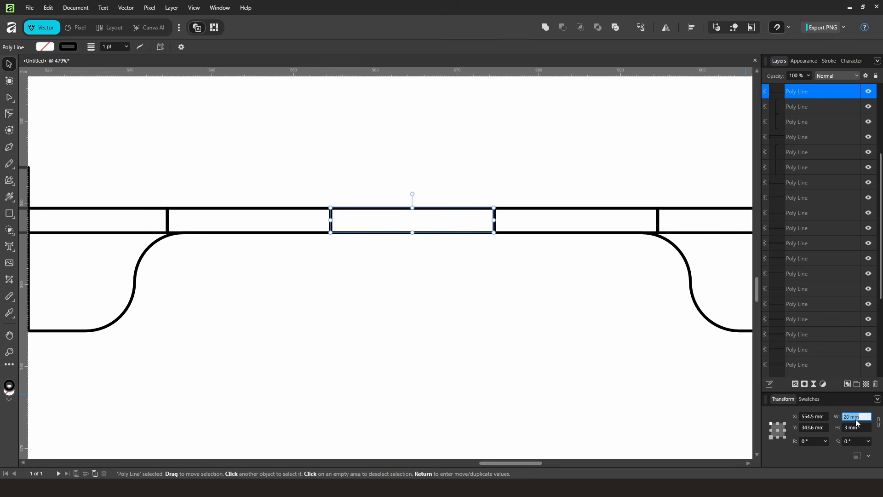
{"action": "type", "text": "16"}
{"action": "key", "text": "Return"}
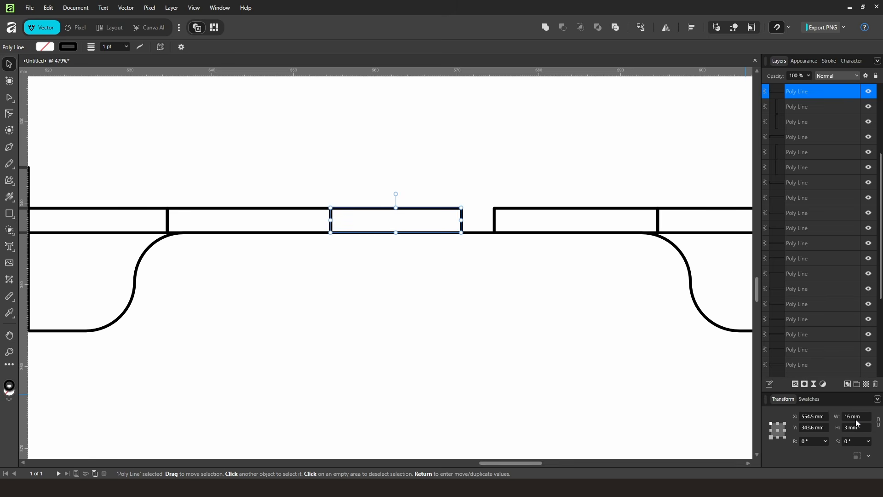
{"action": "key", "text": "ctrl+z"}
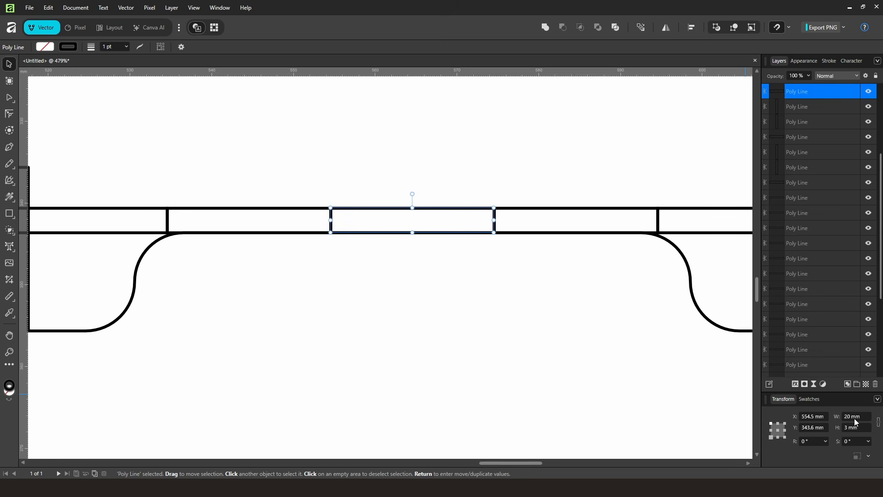
Set the middle strip's transform anchor to its centre and its width to 16 mm.
{"action": "left_click", "coordinate": [778, 429]}
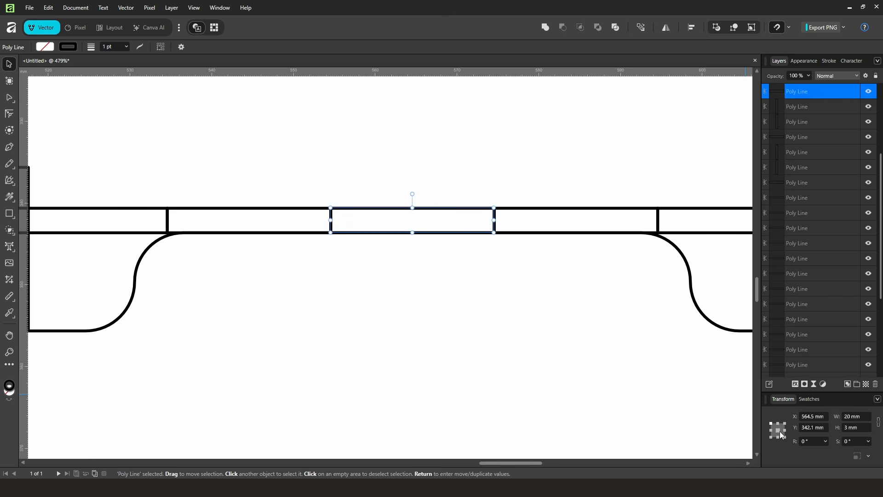
{"action": "left_click", "coordinate": [855, 418]}
{"action": "key", "text": "Return"}
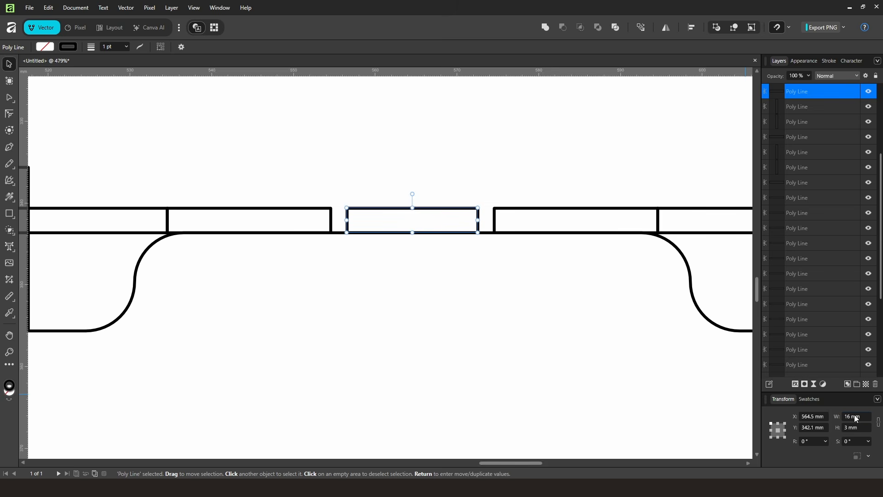
{"action": "left_click", "coordinate": [338, 190]}
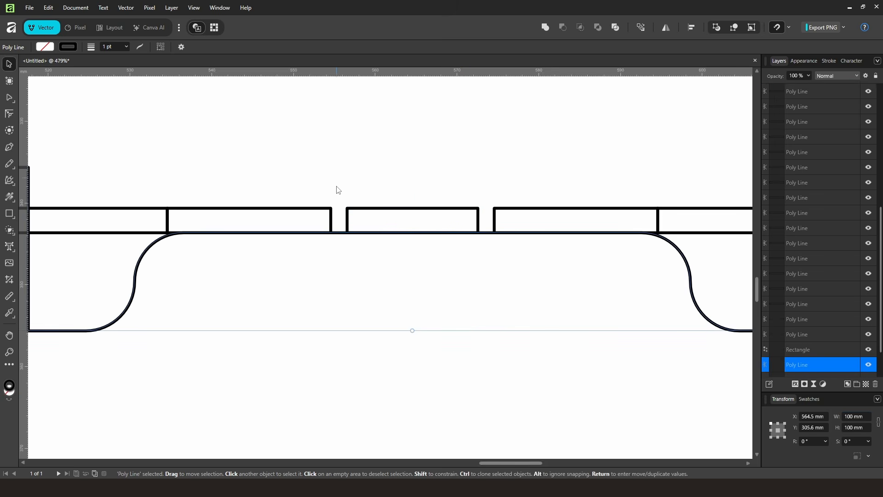
Move the square panel's second and fourth strips inward so they butt against the ends of the 16 mm middle strip.
{"action": "left_click", "coordinate": [332, 220]}
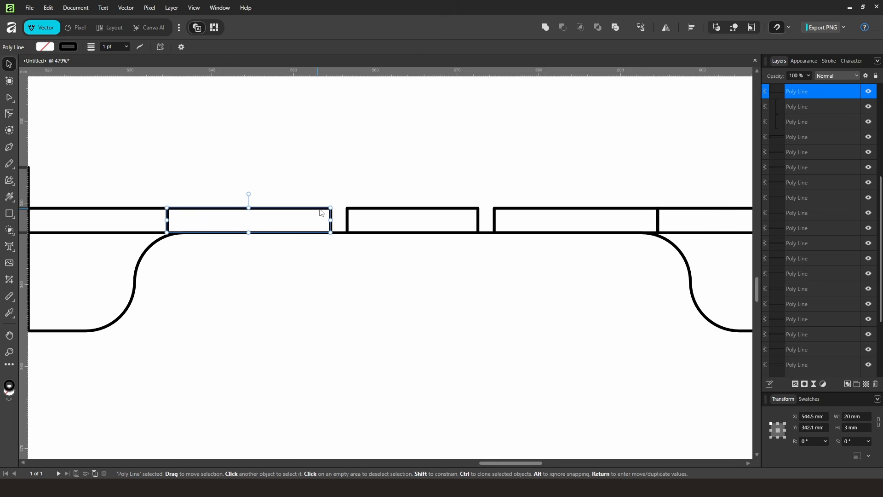
{"action": "left_click_drag", "start_coordinate": [321, 213], "coordinate": [339, 211]}
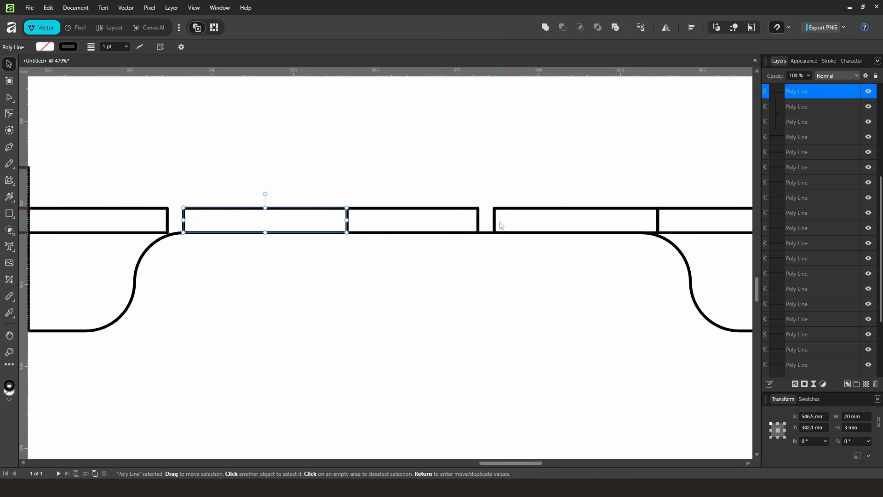
{"action": "left_click", "coordinate": [512, 207]}
{"action": "left_click", "coordinate": [515, 212]}
{"action": "left_click_drag", "start_coordinate": [534, 209], "coordinate": [518, 211]}
Delete the two outer strips and the middle strip from the square panel's lower row.
{"action": "scroll", "coordinate": [416, 260], "scroll_direction": "down", "scroll_amount": 4}
{"action": "left_click", "coordinate": [422, 283]}
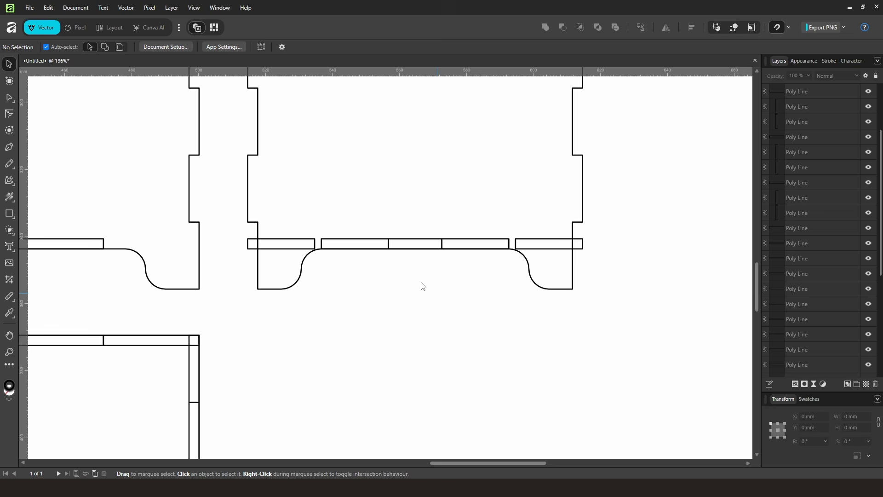
{"action": "left_click", "coordinate": [303, 244]}
{"action": "key", "text": "Delete"}
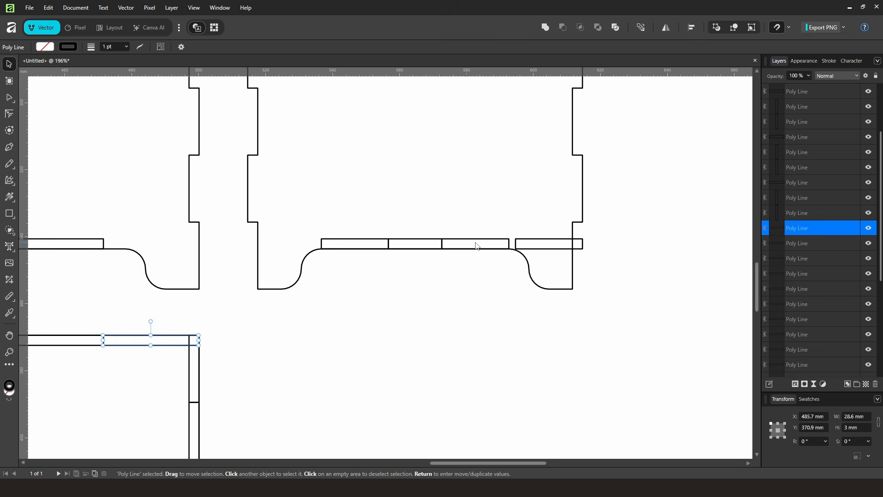
{"action": "left_click", "coordinate": [531, 243]}
{"action": "key", "text": "Delete"}
{"action": "left_click", "coordinate": [416, 243]}
{"action": "key", "text": "Delete"}
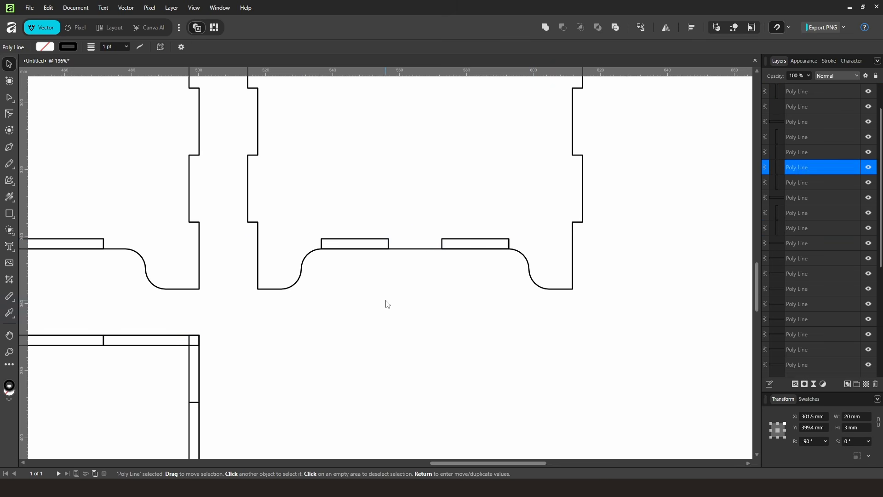
Set the middle strip on the base rectangle's right edge to 16 mm long about its centre and move the strip above down against it.
{"action": "scroll", "coordinate": [430, 320], "scroll_direction": "down", "scroll_amount": 2}
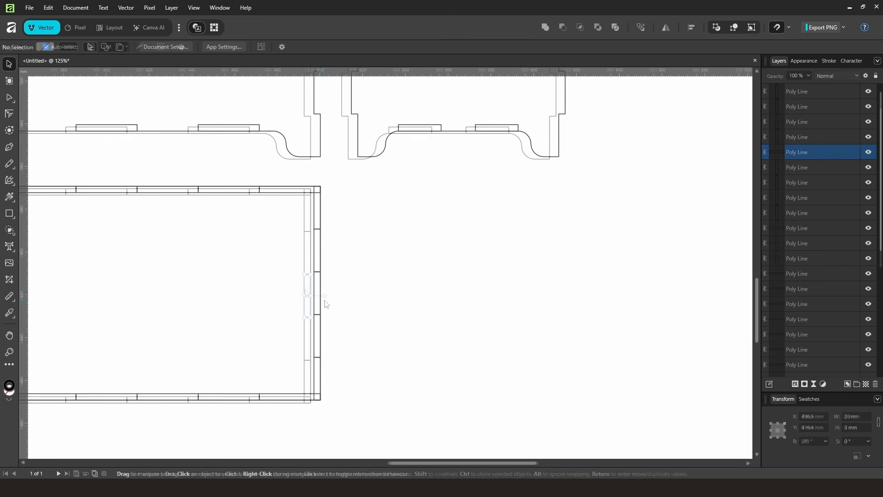
{"action": "scroll", "coordinate": [310, 300], "scroll_direction": "up", "scroll_amount": 5}
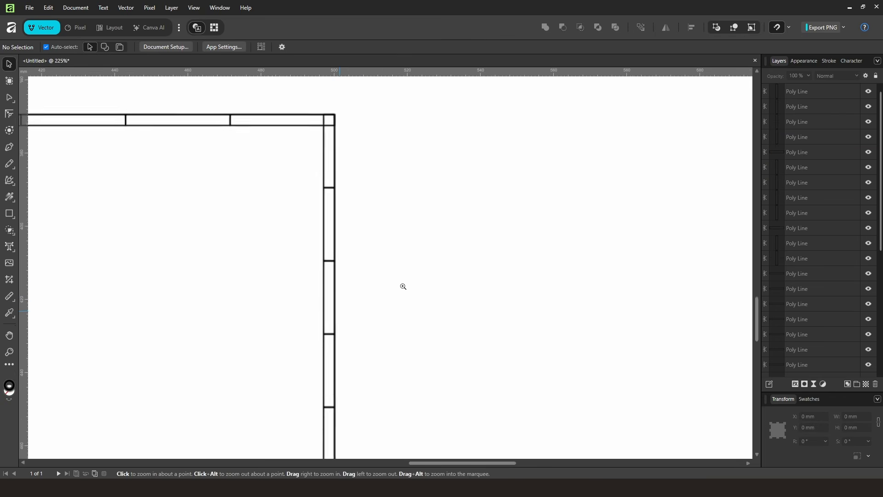
{"action": "left_click", "coordinate": [381, 230]}
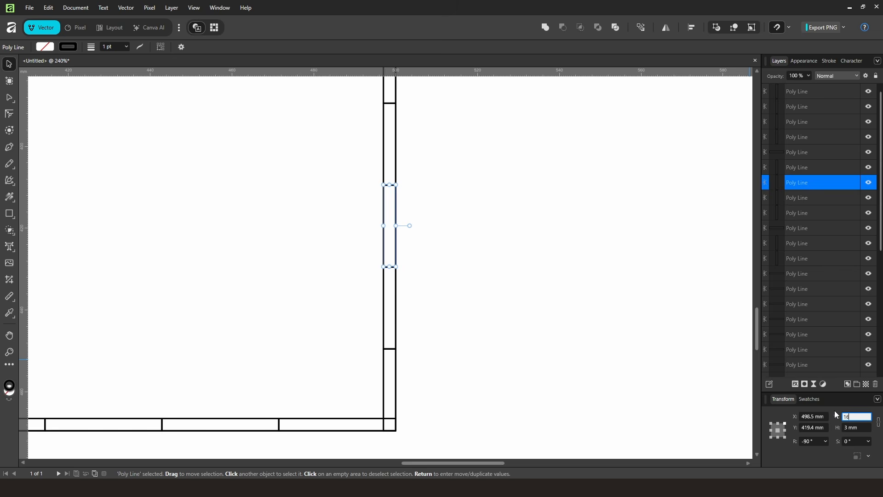
{"action": "key", "text": "Return"}
{"action": "left_click_drag", "start_coordinate": [385, 157], "coordinate": [386, 165]}
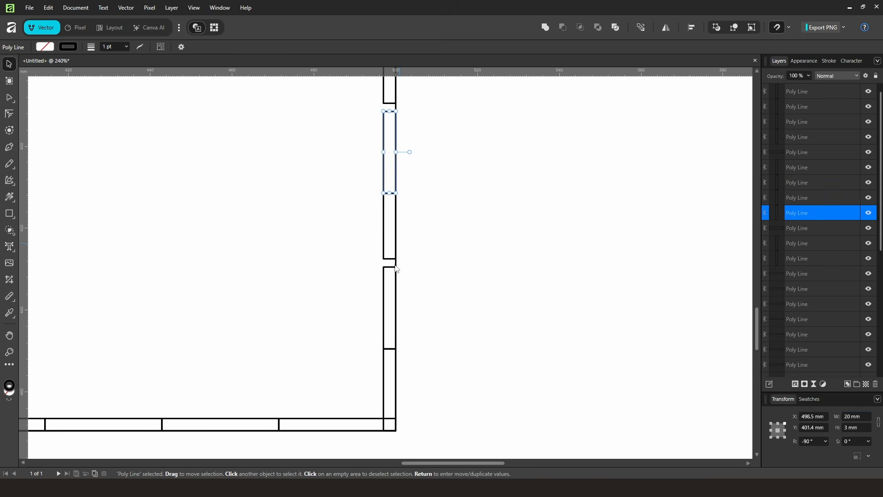
Move the strip below the base's right-edge middle strip up against it, and lengthen that edge's two end strips inward to 22 mm.
{"action": "left_click_drag", "start_coordinate": [385, 289], "coordinate": [385, 280]}
{"action": "left_click", "coordinate": [386, 368]}
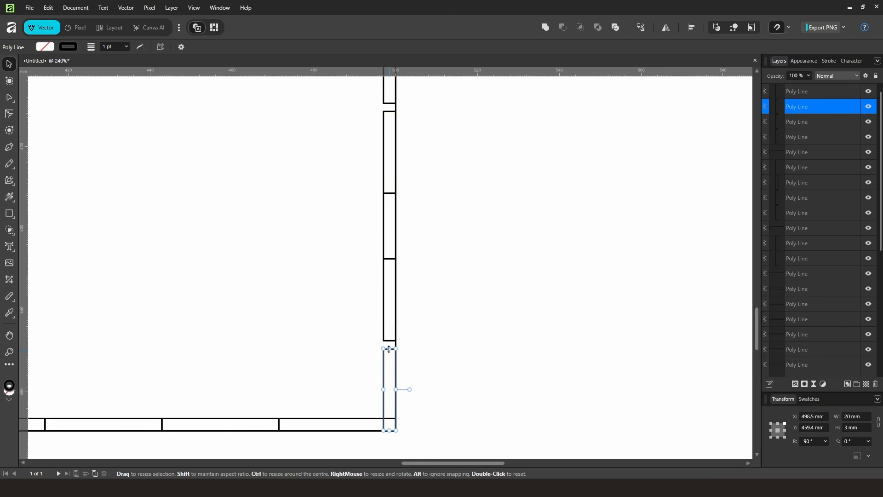
{"action": "left_click_drag", "start_coordinate": [389, 348], "coordinate": [389, 340]}
{"action": "scroll", "coordinate": [412, 179], "scroll_direction": "up", "scroll_amount": 3}
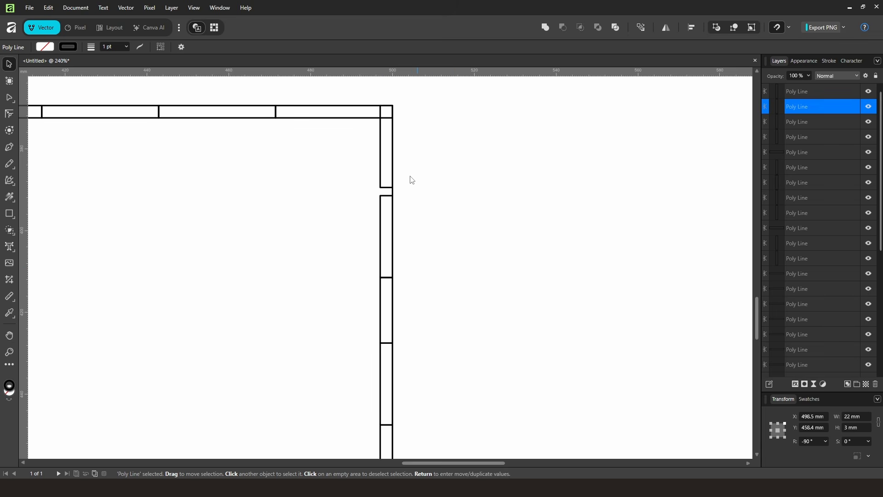
{"action": "left_click", "coordinate": [381, 176]}
{"action": "left_click_drag", "start_coordinate": [387, 187], "coordinate": [386, 195]}
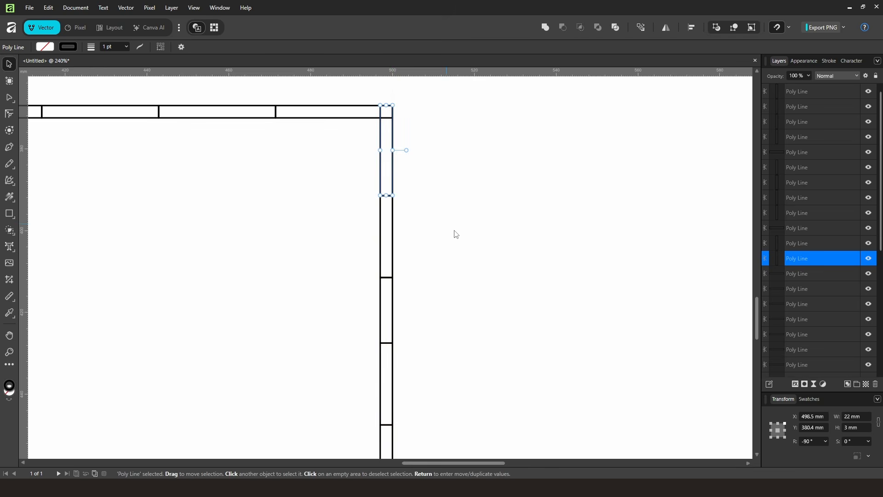
{"action": "left_click", "coordinate": [454, 231]}
Delete the five strips along the base rectangle's left edge.
{"action": "left_click_drag", "start_coordinate": [526, 236], "coordinate": [466, 240]}
{"action": "left_click_drag", "start_coordinate": [466, 240], "coordinate": [610, 203]}
{"action": "left_click_drag", "start_coordinate": [610, 203], "coordinate": [649, 224]}
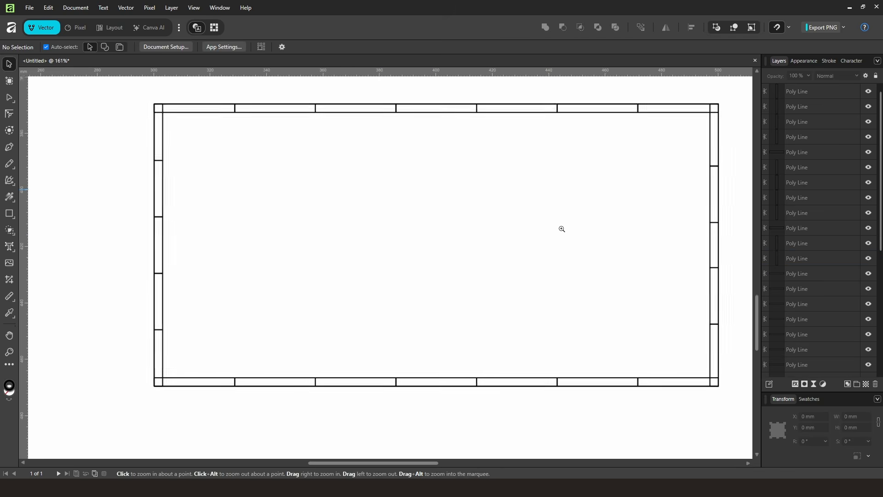
{"action": "left_click_drag", "start_coordinate": [562, 229], "coordinate": [352, 242]}
{"action": "left_click", "coordinate": [208, 158]}
{"action": "key", "text": "Delete"}
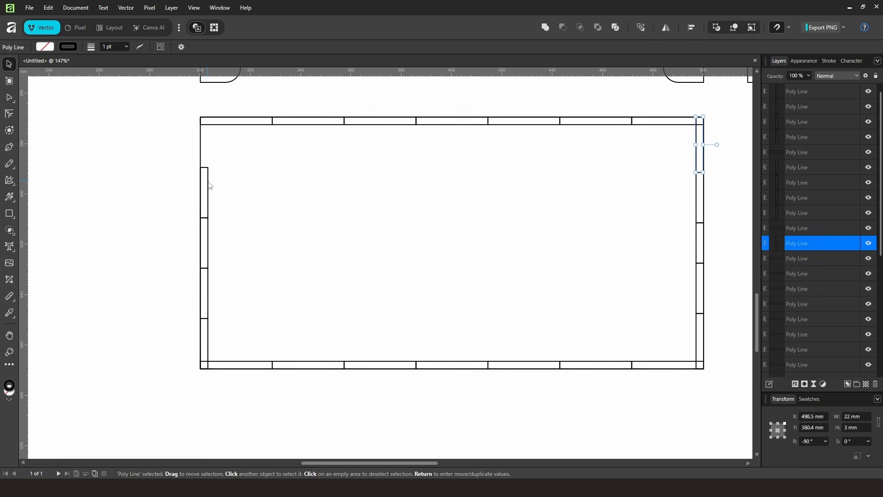
{"action": "left_click", "coordinate": [207, 185]}
{"action": "key", "text": "Delete"}
{"action": "left_click", "coordinate": [208, 243]}
{"action": "key", "text": "Delete"}
{"action": "left_click", "coordinate": [209, 294]}
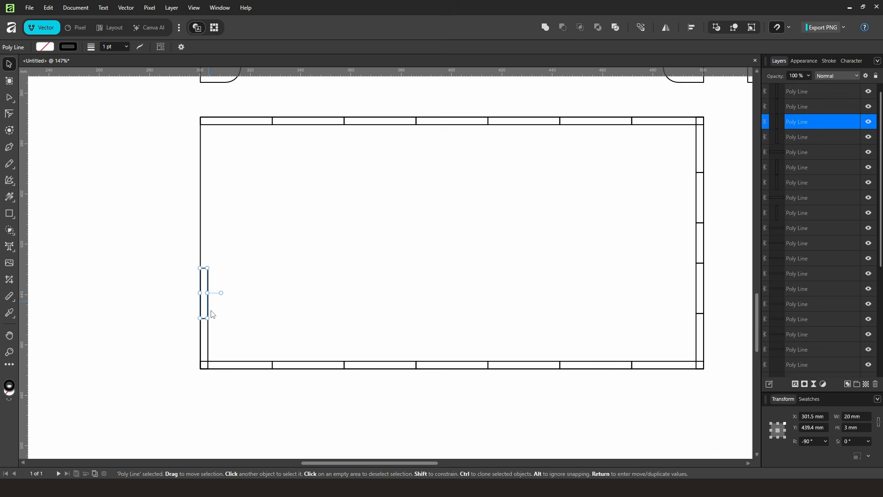
{"action": "key", "text": "Delete"}
{"action": "left_click", "coordinate": [211, 332]}
{"action": "key", "text": "Delete"}
Copy the five adjusted right-edge strips of the base straight across onto its left edge.
{"action": "scroll", "coordinate": [654, 169], "scroll_direction": "right", "scroll_amount": 3}
{"action": "left_click_drag", "start_coordinate": [673, 138], "coordinate": [558, 354]}
{"action": "left_click", "coordinate": [124, 248], "text": "shift"}
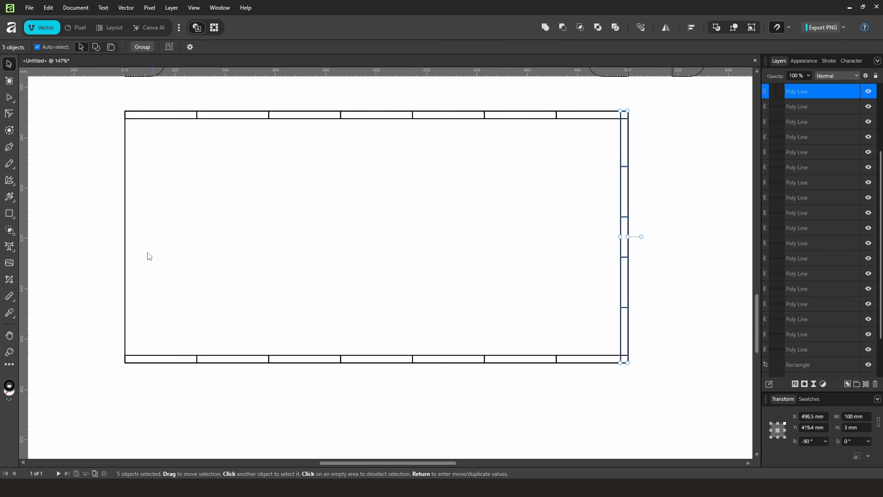
{"action": "left_click_drag", "start_coordinate": [616, 332], "coordinate": [121, 322]}
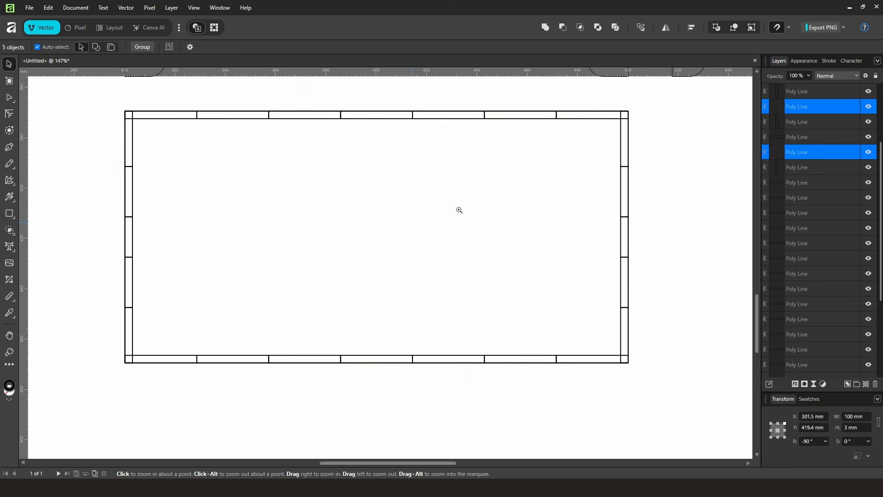
{"action": "left_click_drag", "start_coordinate": [460, 210], "coordinate": [379, 207]}
{"action": "left_click_drag", "start_coordinate": [379, 207], "coordinate": [347, 267]}
{"action": "left_click", "coordinate": [600, 254]}
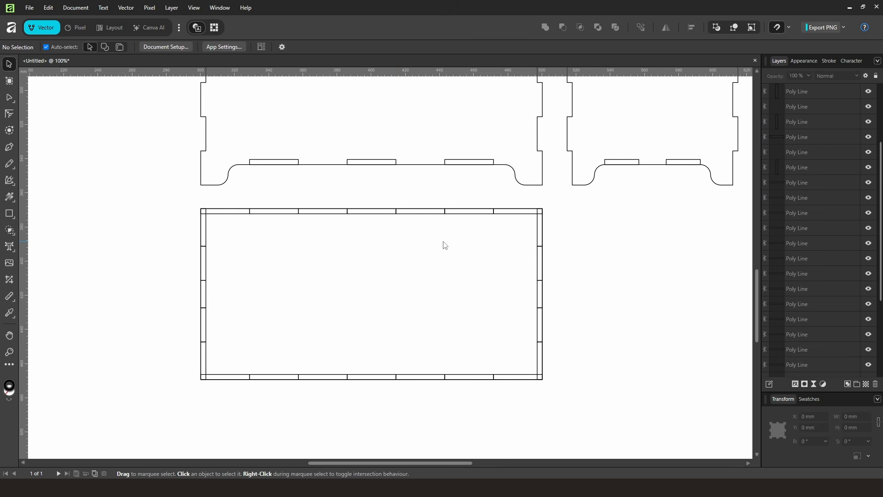
Cut the three strips on the wide footed panel's lower edge out of it as slots, using the Shape Builder in subtract mode.
{"action": "scroll", "coordinate": [451, 191], "scroll_direction": "up", "scroll_amount": 3}
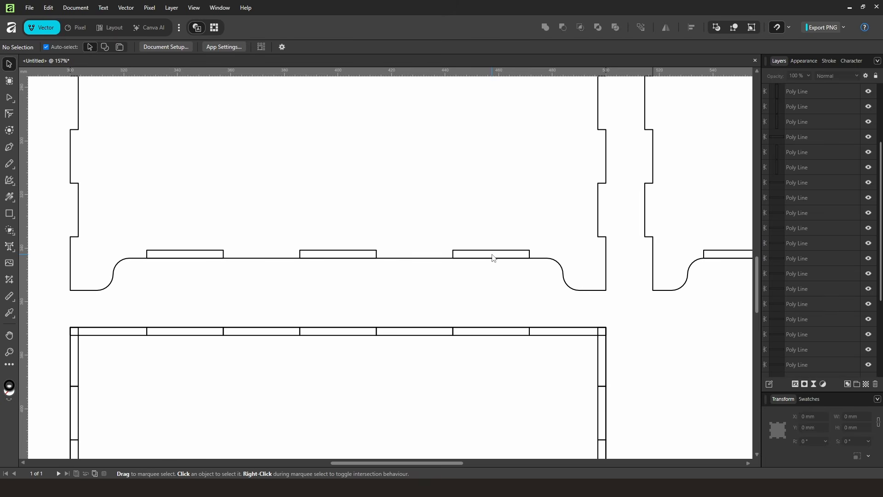
{"action": "left_click_drag", "start_coordinate": [129, 291], "coordinate": [548, 222]}
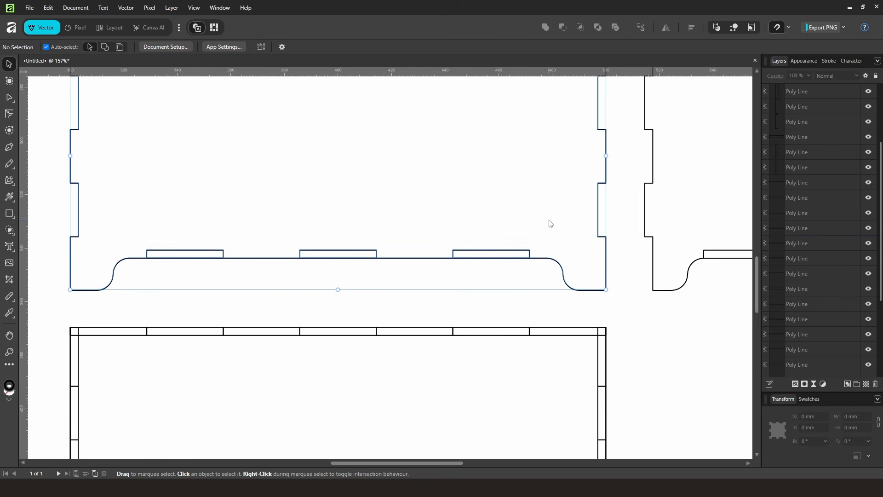
{"action": "left_click", "coordinate": [9, 230]}
{"action": "left_click", "coordinate": [90, 46]}
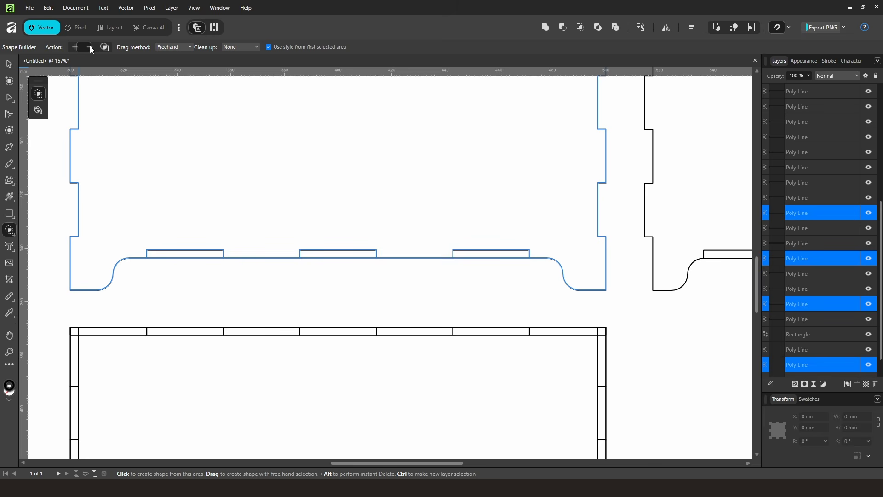
{"action": "left_click_drag", "start_coordinate": [173, 288], "coordinate": [192, 256]}
{"action": "left_click_drag", "start_coordinate": [302, 289], "coordinate": [341, 257]}
{"action": "mouse_move", "coordinate": [469, 294]}
{"action": "left_mouse_down"}
{"action": "mouse_move", "coordinate": [489, 274]}
{"action": "mouse_move", "coordinate": [487, 254]}
{"action": "left_mouse_up"}
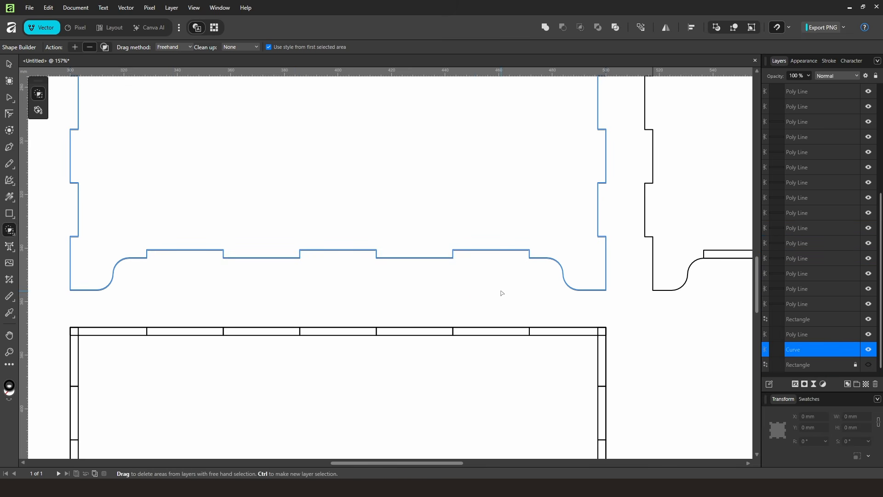
{"action": "key", "text": "v"}
Cut the two strips on the square footed panel's lower edge out of it as slots with the Shape Builder.
{"action": "scroll", "coordinate": [391, 285], "scroll_direction": "right", "scroll_amount": 8}
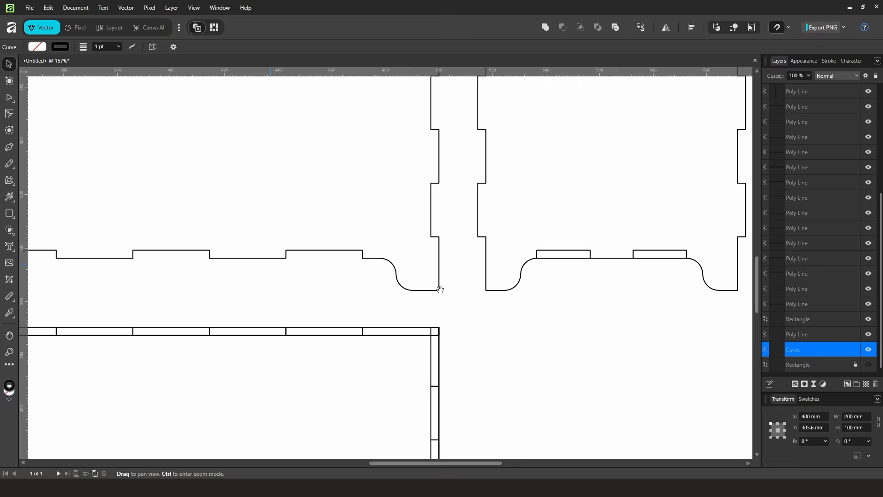
{"action": "left_click_drag", "start_coordinate": [377, 303], "coordinate": [523, 243]}
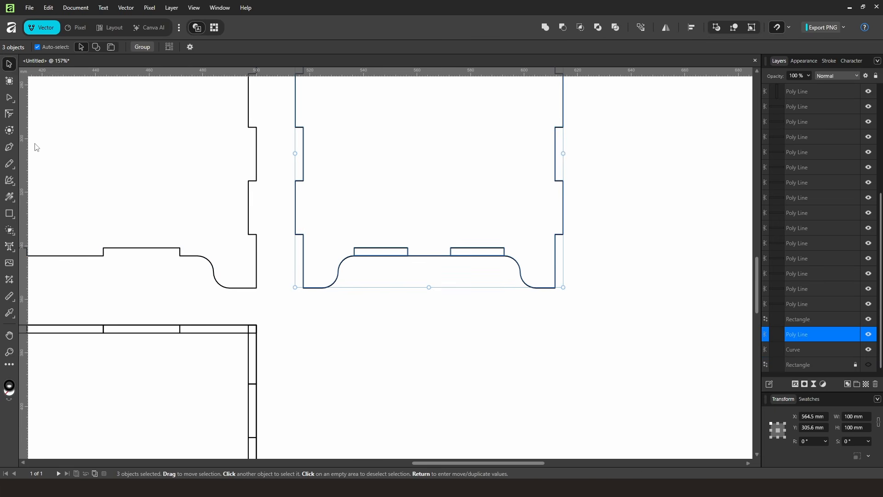
{"action": "left_click", "coordinate": [9, 231]}
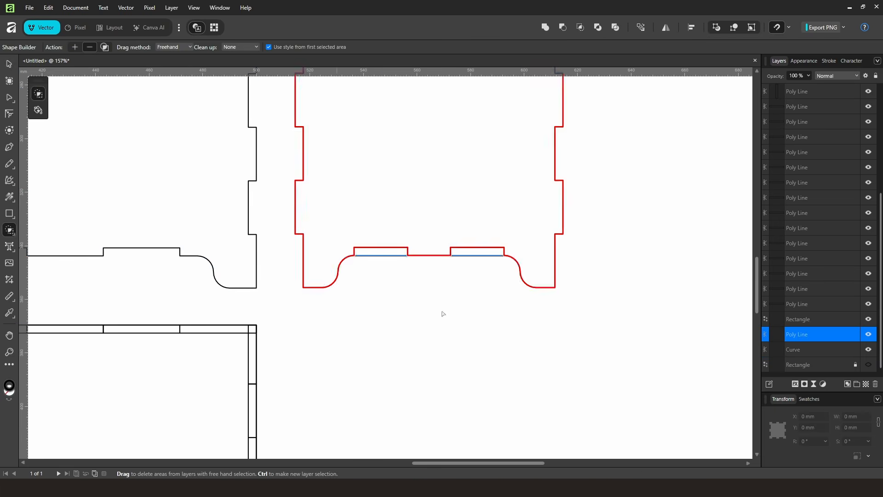
{"action": "left_click_drag", "start_coordinate": [366, 276], "coordinate": [386, 251]}
{"action": "left_click_drag", "start_coordinate": [485, 272], "coordinate": [493, 251]}
{"action": "left_click", "coordinate": [10, 66]}
{"action": "left_click", "coordinate": [439, 294]}
{"action": "scroll", "coordinate": [444, 292], "scroll_direction": "down", "scroll_amount": 2}
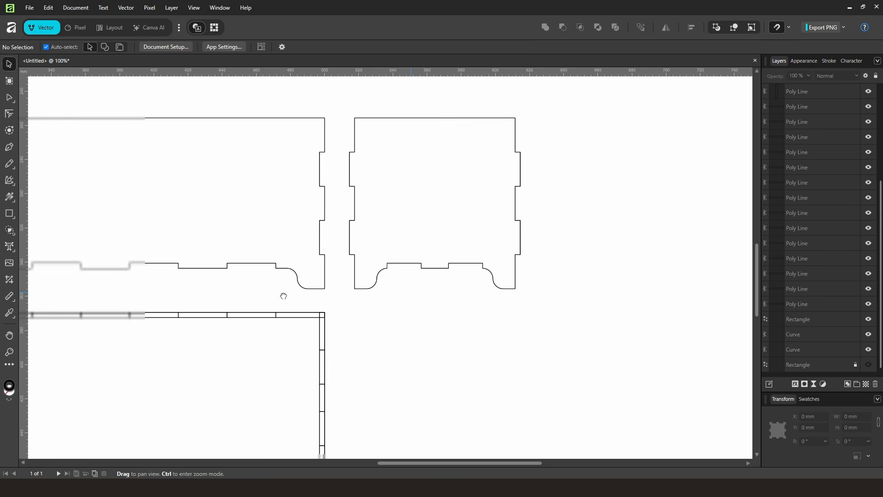
Examine how the base rectangle's edge strips correspond to the slots in the wide and square footed panels.
{"action": "left_click_drag", "start_coordinate": [284, 296], "coordinate": [516, 260]}
{"action": "mouse_move", "coordinate": [585, 298]}
{"action": "left_mouse_down"}
{"action": "mouse_move", "coordinate": [525, 278]}
{"action": "mouse_move", "coordinate": [573, 291]}
{"action": "left_mouse_up"}
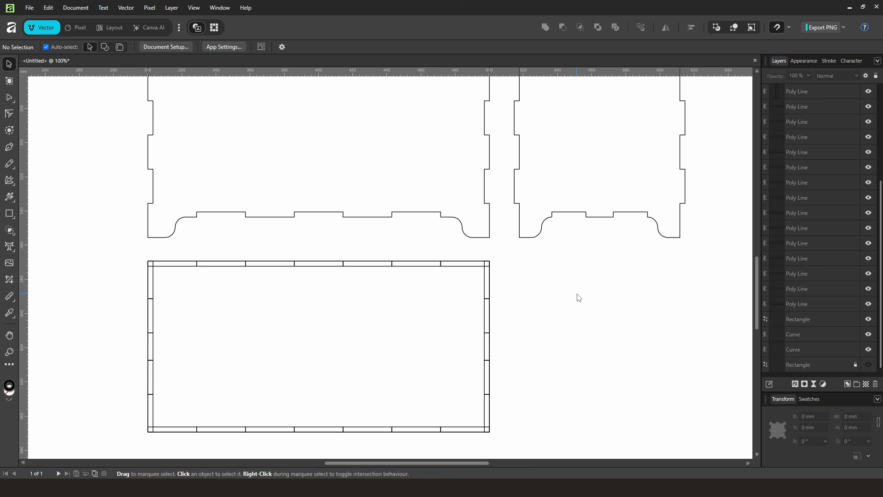
{"action": "left_click_drag", "start_coordinate": [577, 280], "coordinate": [586, 253]}
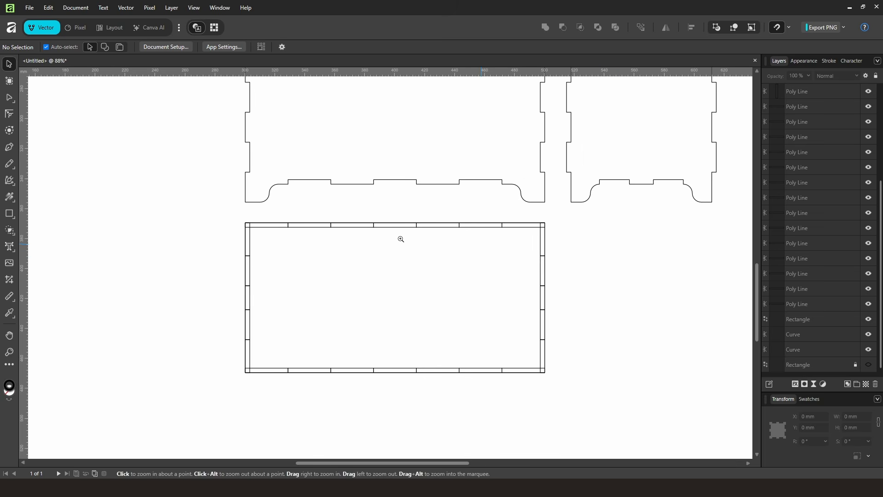
{"action": "left_click_drag", "start_coordinate": [401, 238], "coordinate": [438, 215]}
{"action": "left_click_drag", "start_coordinate": [361, 189], "coordinate": [382, 208]}
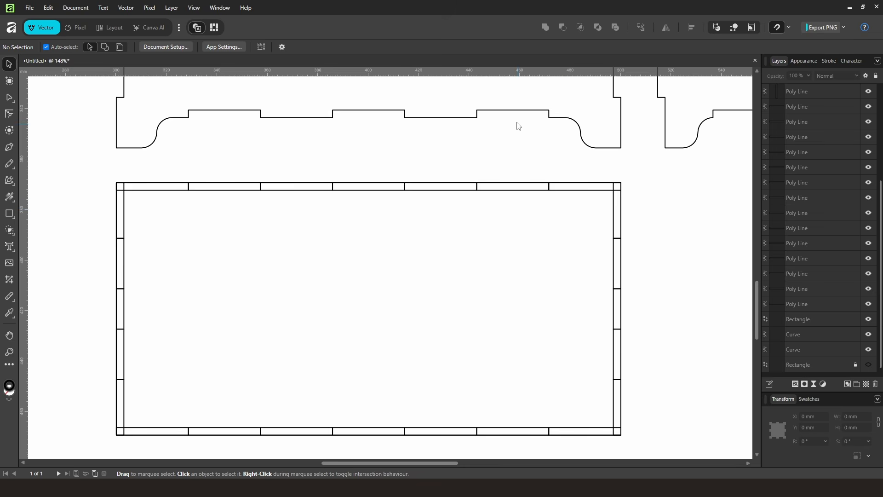
{"action": "left_click_drag", "start_coordinate": [656, 208], "coordinate": [499, 227]}
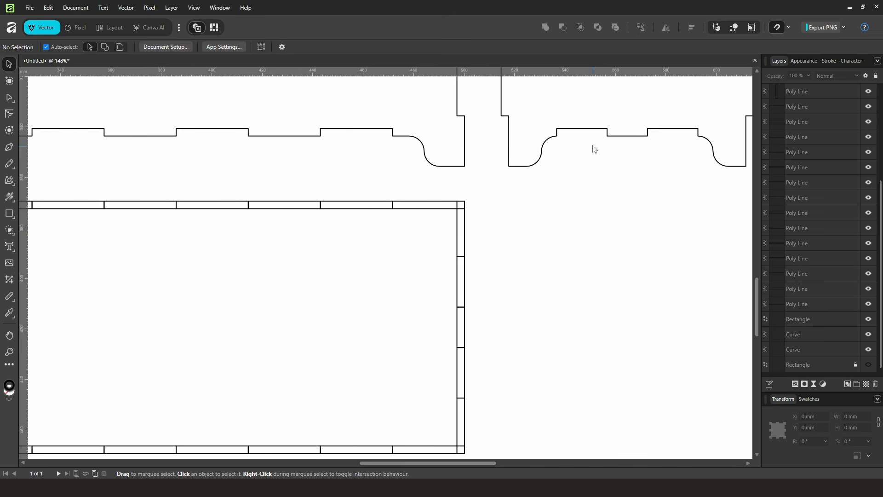
{"action": "scroll", "coordinate": [408, 179], "scroll_direction": "left", "scroll_amount": 5}
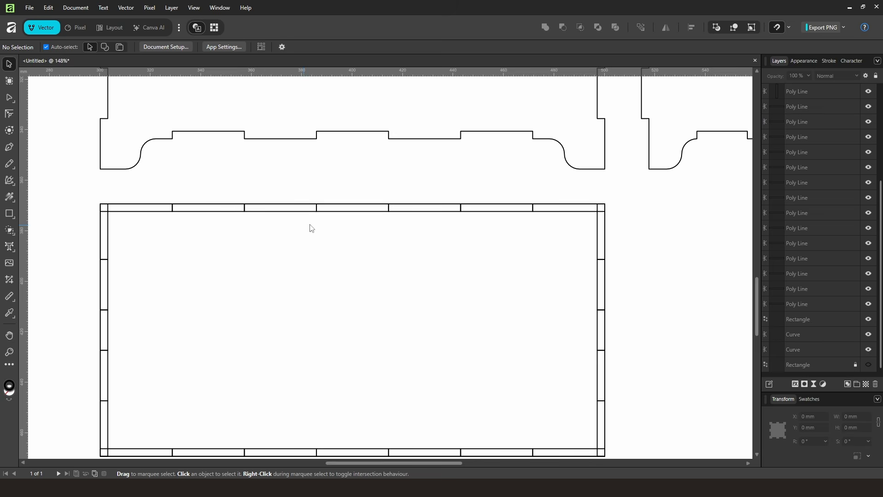
{"action": "scroll", "coordinate": [227, 210], "scroll_direction": "down", "scroll_amount": 1}
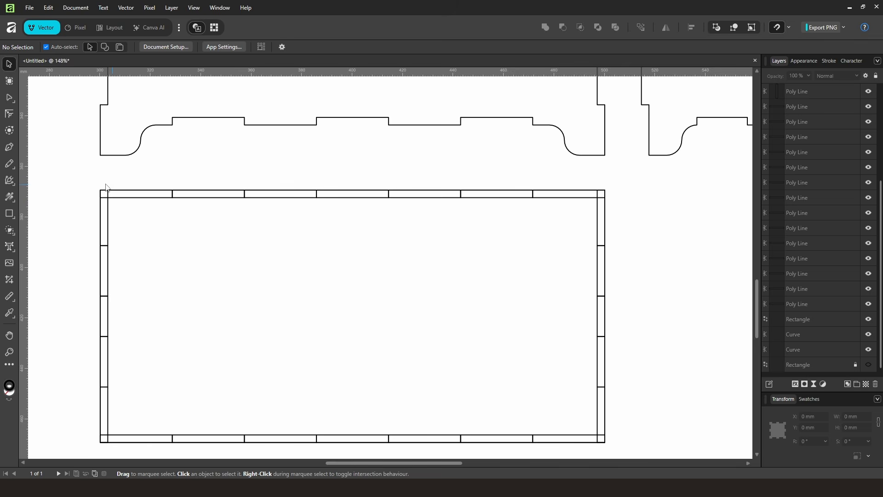
Select the base with all its strips and subtract the first, third, fifth and last top-edge segments, including the corners, with the Shape Builder.
{"action": "left_click_drag", "start_coordinate": [79, 172], "coordinate": [630, 455]}
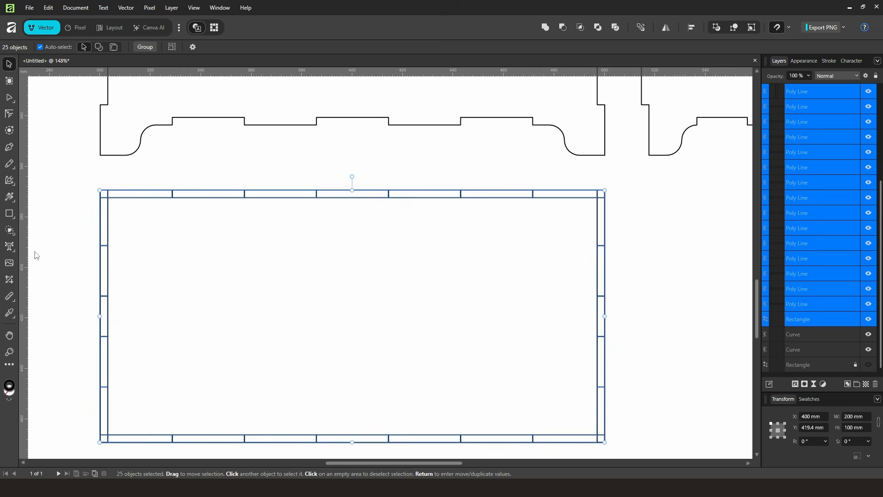
{"action": "left_click", "coordinate": [9, 230]}
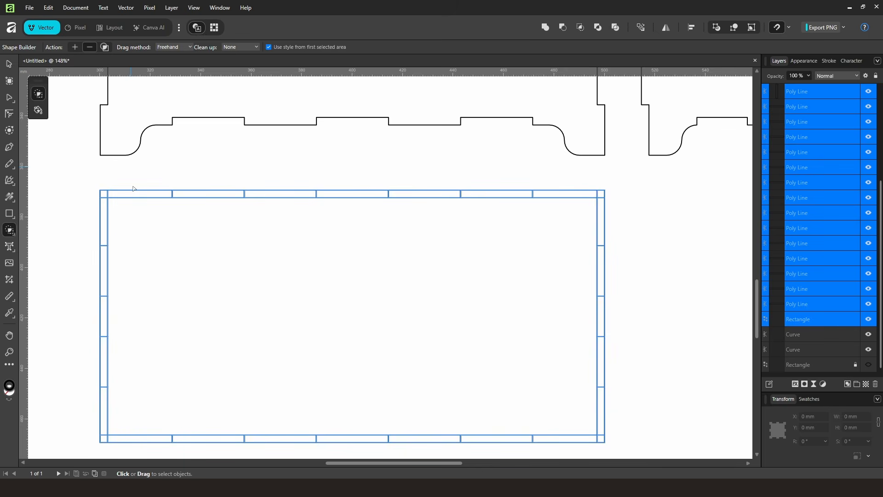
{"action": "left_click_drag", "start_coordinate": [152, 177], "coordinate": [139, 193]}
{"action": "left_click_drag", "start_coordinate": [295, 166], "coordinate": [283, 198]}
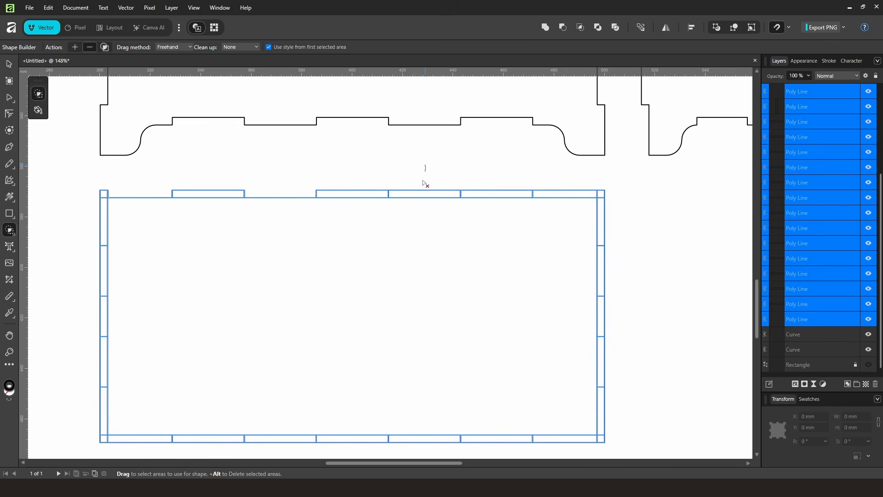
{"action": "left_click_drag", "start_coordinate": [426, 182], "coordinate": [424, 196]}
{"action": "mouse_move", "coordinate": [547, 170]}
{"action": "left_mouse_down"}
{"action": "mouse_move", "coordinate": [559, 194]}
{"action": "mouse_move", "coordinate": [599, 196]}
{"action": "mouse_move", "coordinate": [583, 195]}
{"action": "mouse_move", "coordinate": [602, 194]}
{"action": "left_mouse_up"}
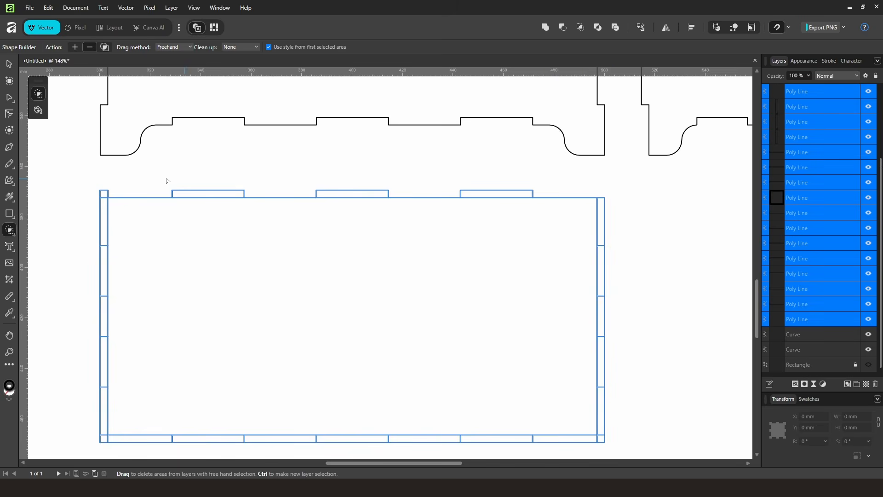
{"action": "mouse_move", "coordinate": [145, 178]}
{"action": "left_mouse_down"}
{"action": "mouse_move", "coordinate": [96, 195]}
{"action": "mouse_move", "coordinate": [132, 162]}
{"action": "left_mouse_up"}
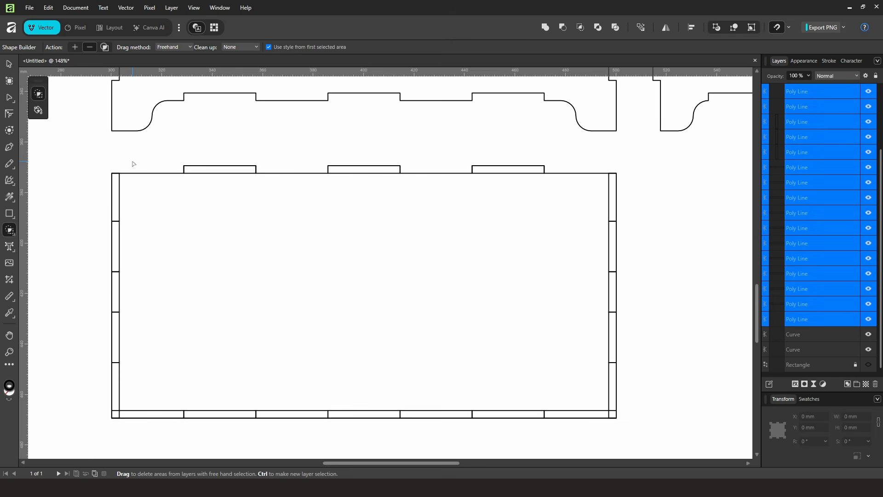
Subtract the first, third, fifth and last segments, including the corners, from the base's bottom edge so three tabs remain.
{"action": "mouse_move", "coordinate": [105, 424]}
{"action": "left_mouse_down"}
{"action": "mouse_move", "coordinate": [136, 417]}
{"action": "mouse_move", "coordinate": [118, 419]}
{"action": "left_mouse_up"}
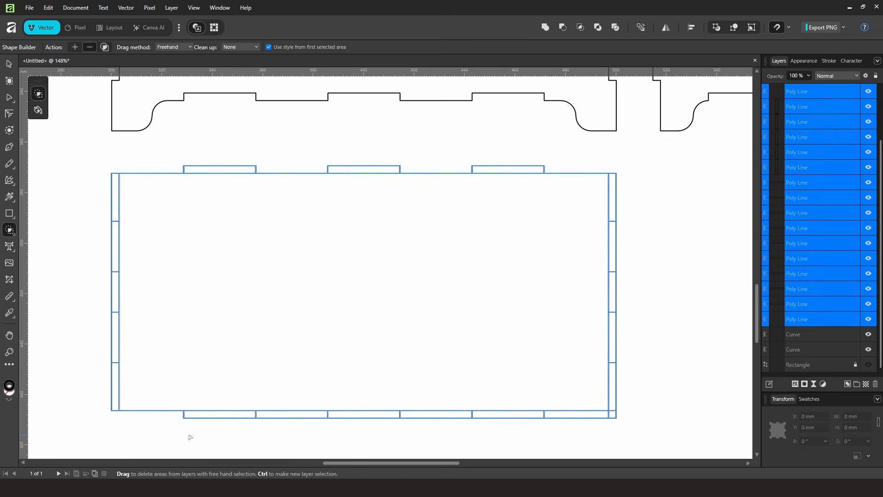
{"action": "left_click_drag", "start_coordinate": [269, 427], "coordinate": [295, 416]}
{"action": "left_click_drag", "start_coordinate": [405, 427], "coordinate": [458, 419]}
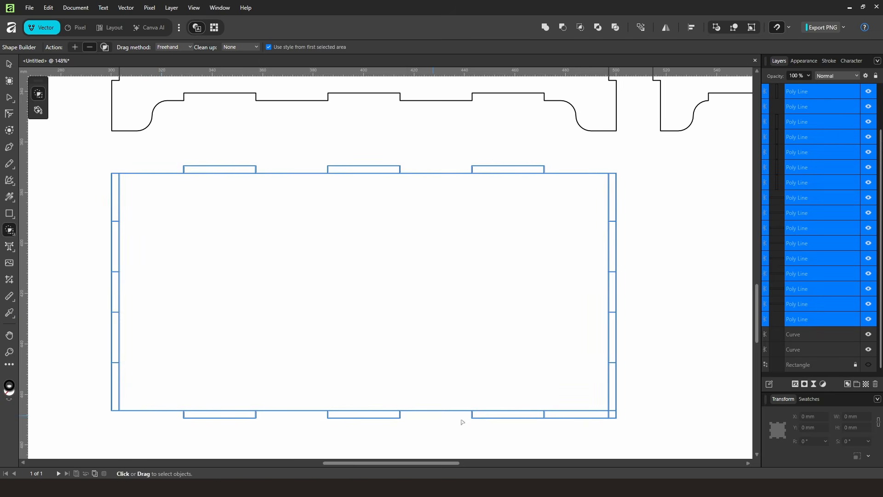
{"action": "mouse_move", "coordinate": [563, 430]}
{"action": "left_mouse_down"}
{"action": "mouse_move", "coordinate": [591, 415]}
{"action": "mouse_move", "coordinate": [654, 416]}
{"action": "left_mouse_up"}
{"action": "left_click", "coordinate": [8, 64]}
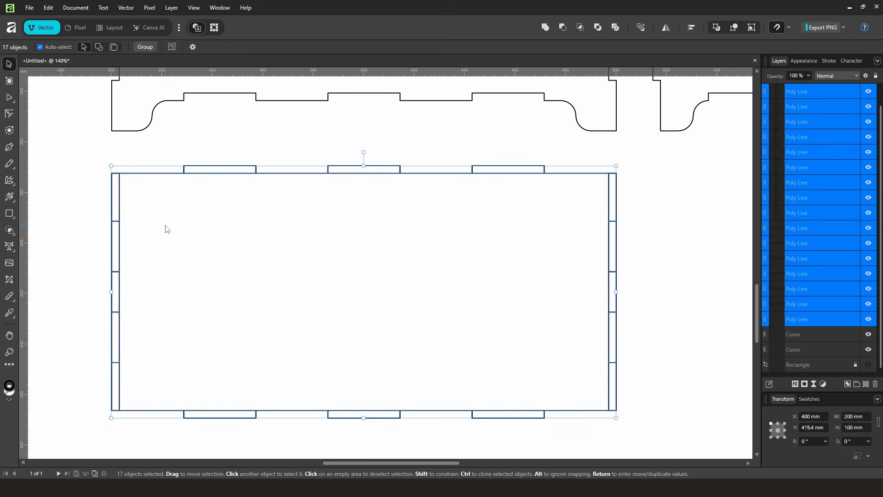
Try moving the base outline separately from its tab strips, and undo the move.
{"action": "scroll", "coordinate": [159, 225], "scroll_direction": "down", "scroll_amount": 1}
{"action": "scroll", "coordinate": [269, 224], "scroll_direction": "down", "scroll_amount": 1}
{"action": "left_click_drag", "start_coordinate": [286, 229], "coordinate": [257, 270]}
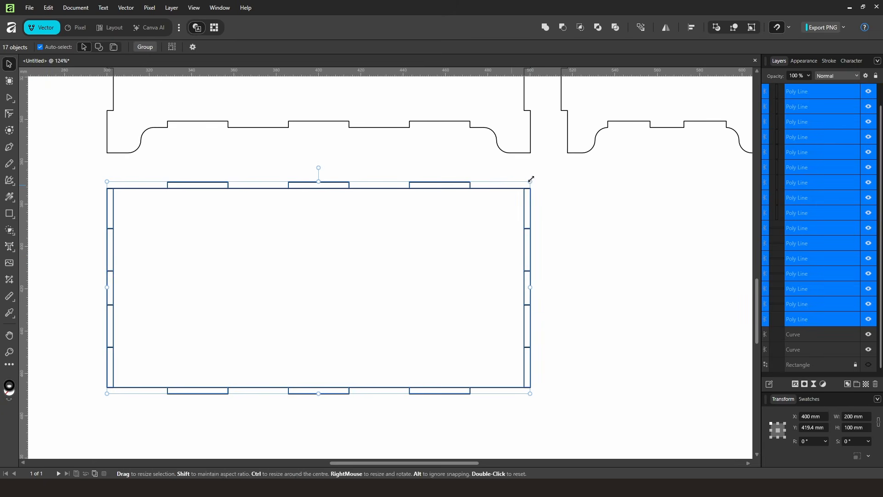
{"action": "left_click", "coordinate": [500, 176]}
{"action": "left_click_drag", "start_coordinate": [495, 189], "coordinate": [474, 222]}
{"action": "key", "text": "ctrl+z"}
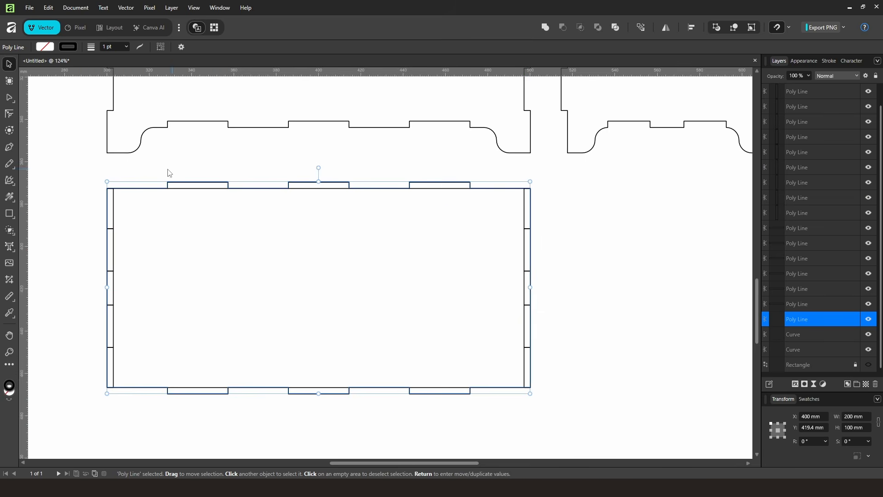
Merge the six tab strips on the base's top and bottom edges with its outline into one shape, and deselect it.
{"action": "left_click_drag", "start_coordinate": [156, 163], "coordinate": [488, 366]}
{"action": "key", "text": "ctrl+j"}
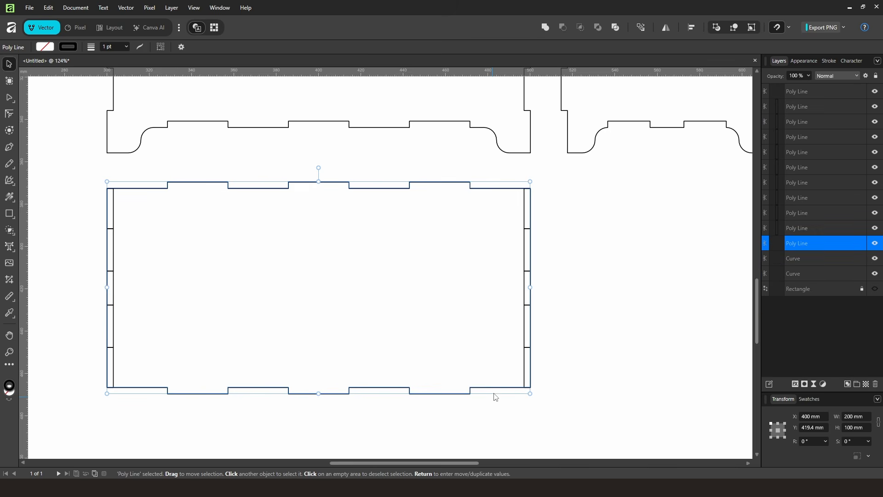
{"action": "left_click", "coordinate": [606, 279]}
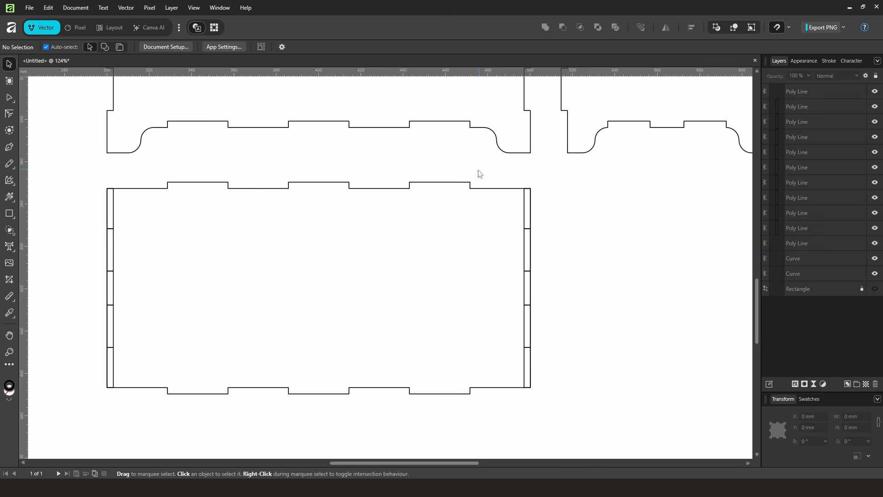
Try fitting the base's top-edge tabs against the bottom edge of the wide footed panel, and undo the move.
{"action": "left_click_drag", "start_coordinate": [470, 184], "coordinate": [470, 123]}
{"action": "left_click", "coordinate": [545, 219]}
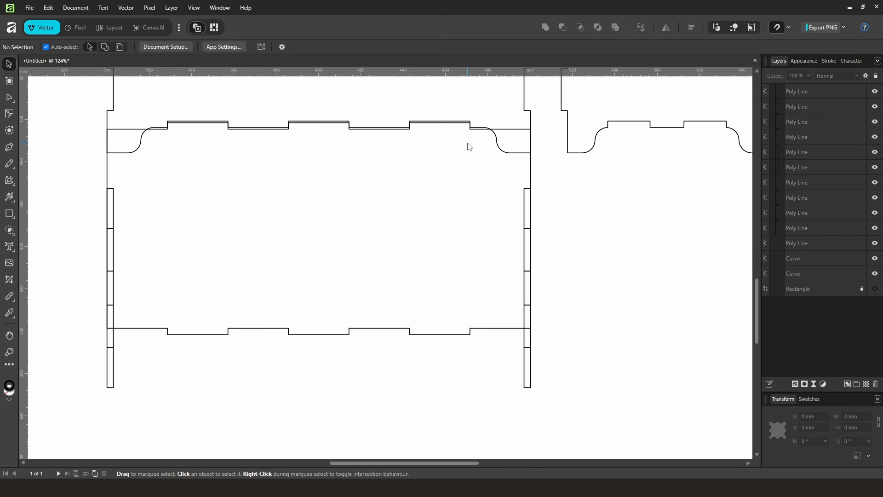
{"action": "key", "text": "ctrl+z"}
{"action": "key", "text": "ctrl+z"}
{"action": "key", "text": "ctrl+z"}
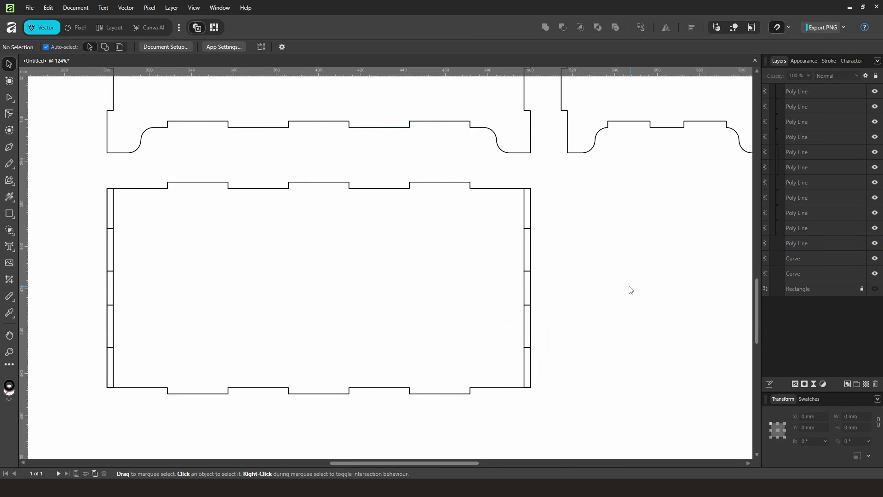
Move the narrow footed panel beside the base, rotate it to -90° so its feet face the base, and line up their heights.
{"action": "scroll", "coordinate": [574, 261], "scroll_direction": "right", "scroll_amount": 3}
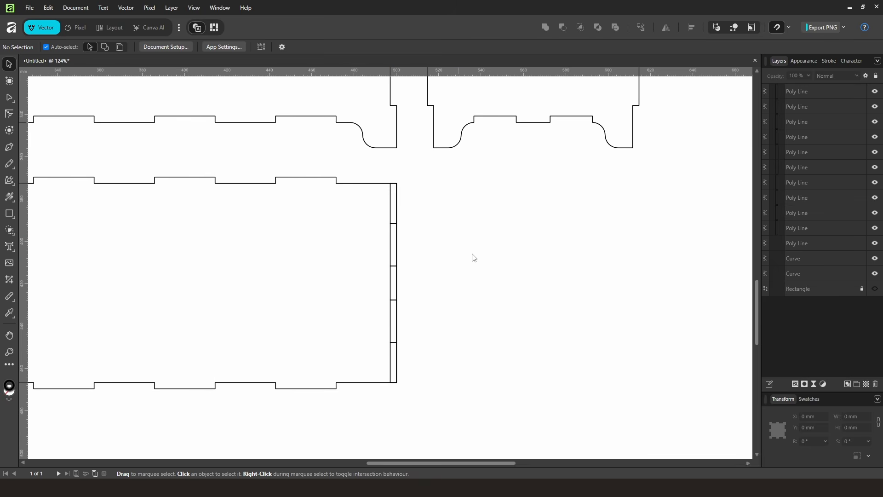
{"action": "scroll", "coordinate": [476, 253], "scroll_direction": "down", "scroll_amount": 3}
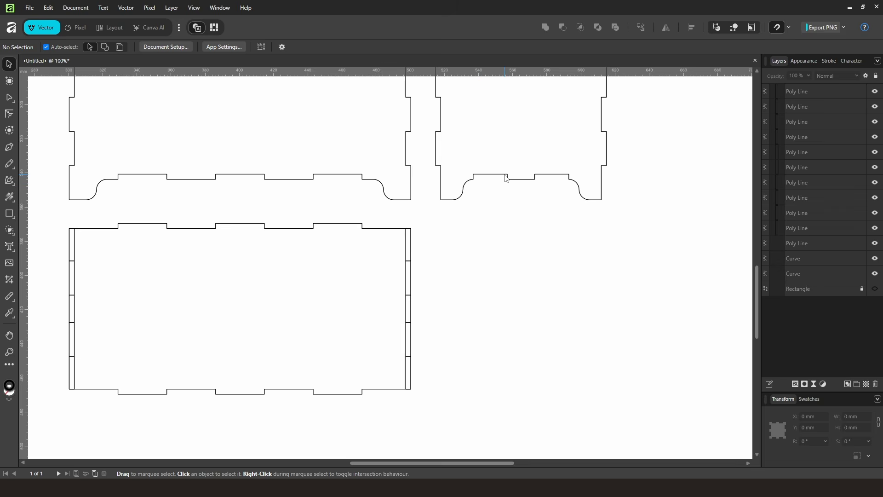
{"action": "left_click_drag", "start_coordinate": [506, 179], "coordinate": [507, 300]}
{"action": "left_click_drag", "start_coordinate": [613, 152], "coordinate": [612, 329]}
{"action": "key", "text": "z"}
{"action": "left_click_drag", "start_coordinate": [405, 385], "coordinate": [491, 360]}
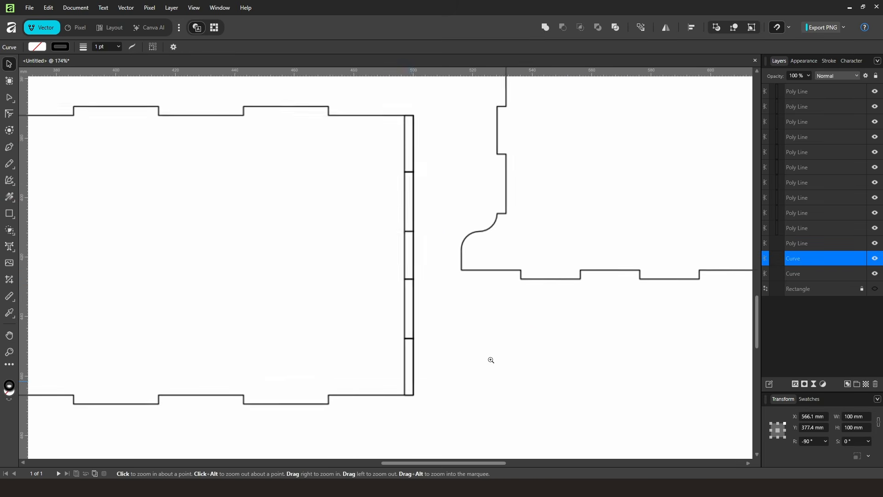
{"action": "scroll", "coordinate": [491, 360], "scroll_direction": "down", "scroll_amount": 2}
{"action": "left_click_drag", "start_coordinate": [473, 226], "coordinate": [462, 346]}
{"action": "key", "text": "space"}
{"action": "left_click_drag", "start_coordinate": [450, 260], "coordinate": [464, 313]}
{"action": "left_click_drag", "start_coordinate": [443, 302], "coordinate": [436, 283]}
{"action": "left_click_drag", "start_coordinate": [411, 152], "coordinate": [342, 385]}
Select the base with all its strips and subtract the first, middle and last right-edge segments with the Shape Builder.
{"action": "scroll", "coordinate": [486, 267], "scroll_direction": "down", "scroll_amount": 4}
{"action": "left_click_drag", "start_coordinate": [113, 375], "coordinate": [448, 188]}
{"action": "key", "text": "space"}
{"action": "left_click_drag", "start_coordinate": [422, 245], "coordinate": [575, 225]}
{"action": "left_click_drag", "start_coordinate": [488, 261], "coordinate": [415, 240]}
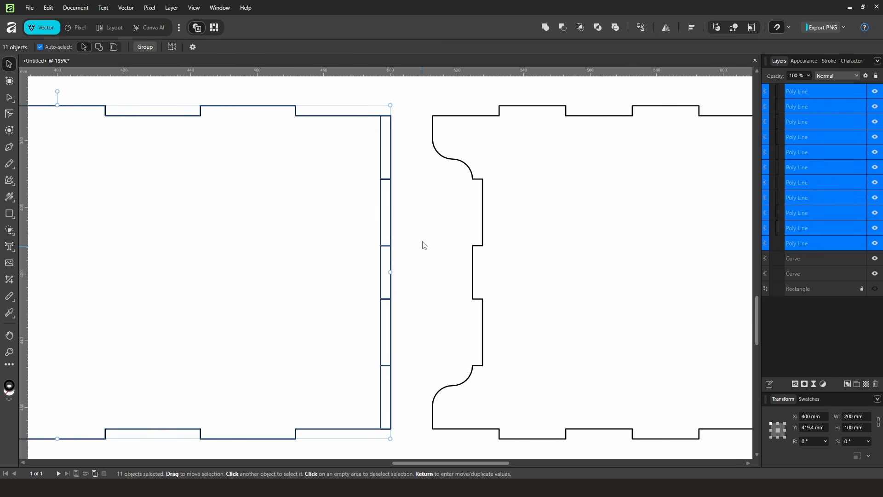
{"action": "left_click", "coordinate": [9, 231]}
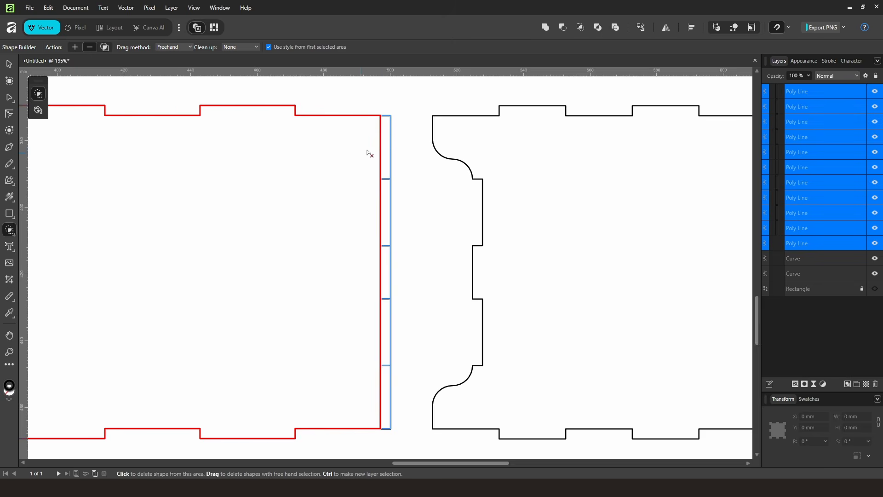
{"action": "mouse_move", "coordinate": [409, 153]}
{"action": "left_mouse_down"}
{"action": "mouse_move", "coordinate": [374, 151]}
{"action": "mouse_move", "coordinate": [392, 164]}
{"action": "left_mouse_up"}
{"action": "key", "text": "ctrl+z"}
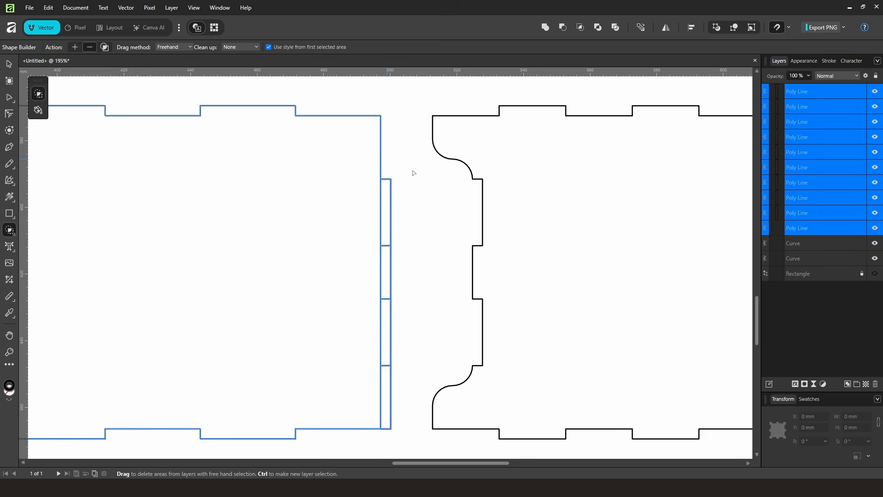
{"action": "left_click_drag", "start_coordinate": [418, 262], "coordinate": [390, 281]}
{"action": "left_click_drag", "start_coordinate": [405, 368], "coordinate": [392, 392]}
Subtract the first, middle and last segments from the base's left edge so two tabs remain.
{"action": "left_click_drag", "start_coordinate": [430, 278], "coordinate": [490, 262]}
{"action": "left_click_drag", "start_coordinate": [490, 262], "coordinate": [515, 237]}
{"action": "left_click_drag", "start_coordinate": [515, 236], "coordinate": [239, 195]}
{"action": "left_click_drag", "start_coordinate": [115, 164], "coordinate": [140, 170]}
{"action": "left_click_drag", "start_coordinate": [118, 238], "coordinate": [139, 254]}
{"action": "left_click_drag", "start_coordinate": [108, 347], "coordinate": [134, 335]}
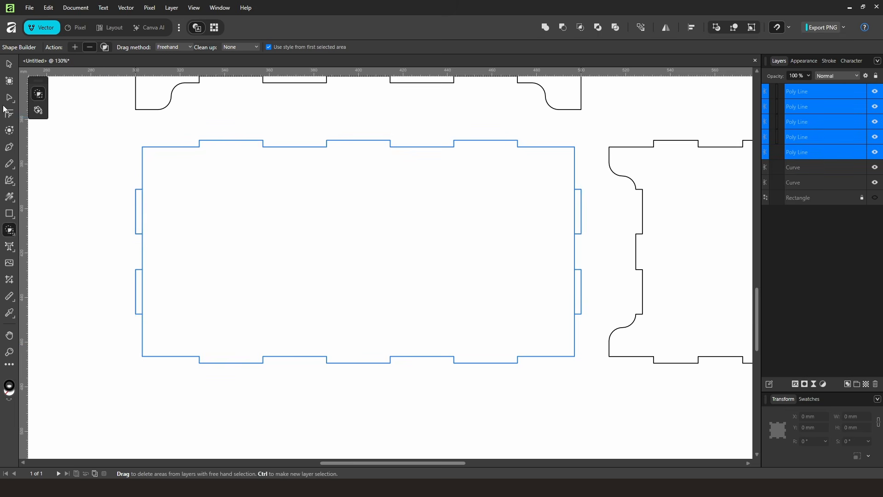
Select the four side tabs together with the base outline and merge them into one shape.
{"action": "left_click", "coordinate": [11, 69]}
{"action": "left_click_drag", "start_coordinate": [103, 364], "coordinate": [591, 177]}
{"action": "left_click", "coordinate": [441, 364], "text": "shift"}
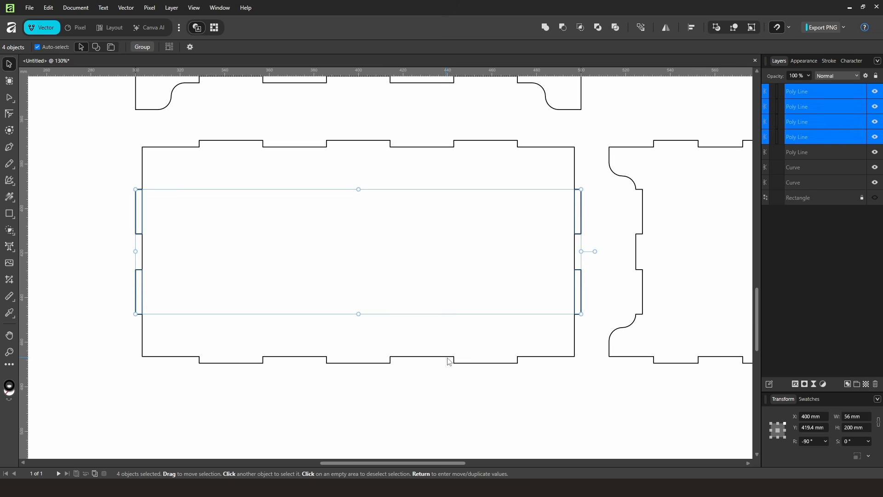
{"action": "left_click", "coordinate": [454, 358], "text": "shift"}
{"action": "key", "text": "ctrl+alt+a"}
Try fitting the base's right-edge tabs against the rotated narrow panel's footed edge, and undo the move.
{"action": "left_click_drag", "start_coordinate": [521, 301], "coordinate": [312, 299]}
{"action": "left_click_drag", "start_coordinate": [515, 297], "coordinate": [476, 282]}
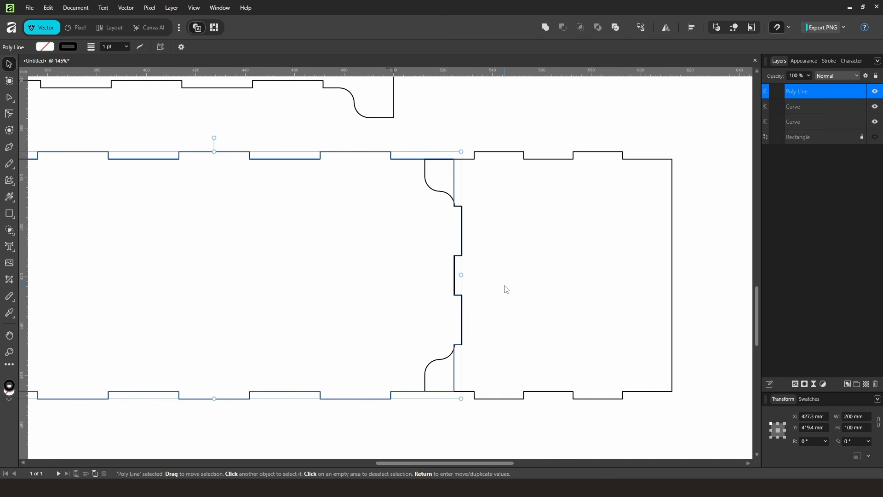
{"action": "key", "text": "ctrl+z"}
Rotate the narrow footed panel back upright so its feet point down.
{"action": "left_click_drag", "start_coordinate": [529, 271], "coordinate": [308, 322]}
{"action": "left_click_drag", "start_coordinate": [384, 315], "coordinate": [358, 317]}
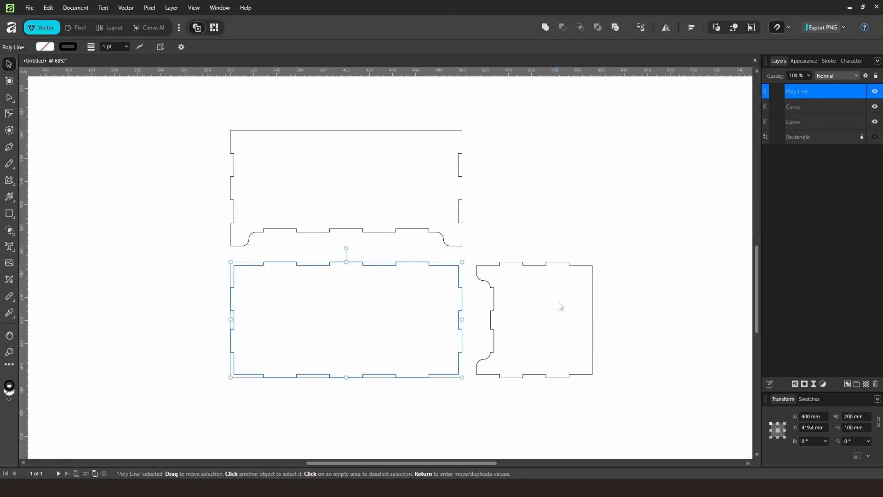
{"action": "left_click_drag", "start_coordinate": [620, 286], "coordinate": [471, 254]}
Select both footed panels, align their bottom edges so the narrow one sits beside the wide one, and deselect them.
{"action": "left_click_drag", "start_coordinate": [488, 181], "coordinate": [444, 206]}
{"action": "left_click", "coordinate": [692, 28]}
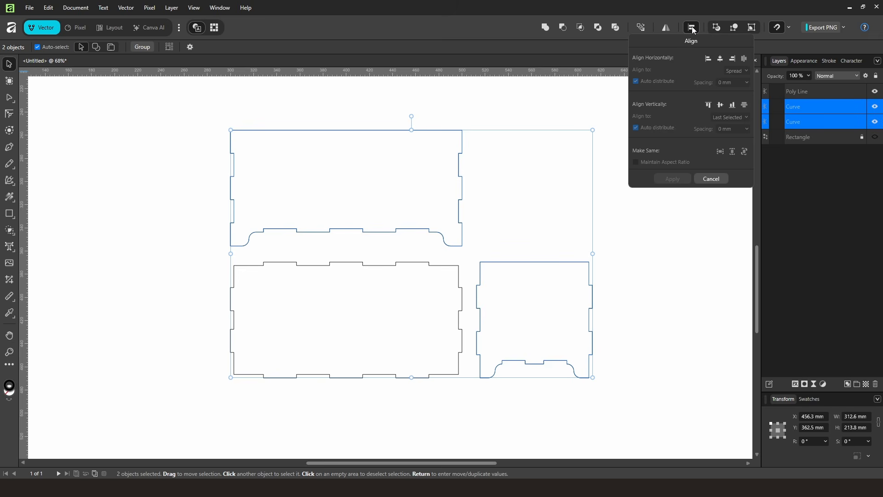
{"action": "left_click", "coordinate": [733, 105]}
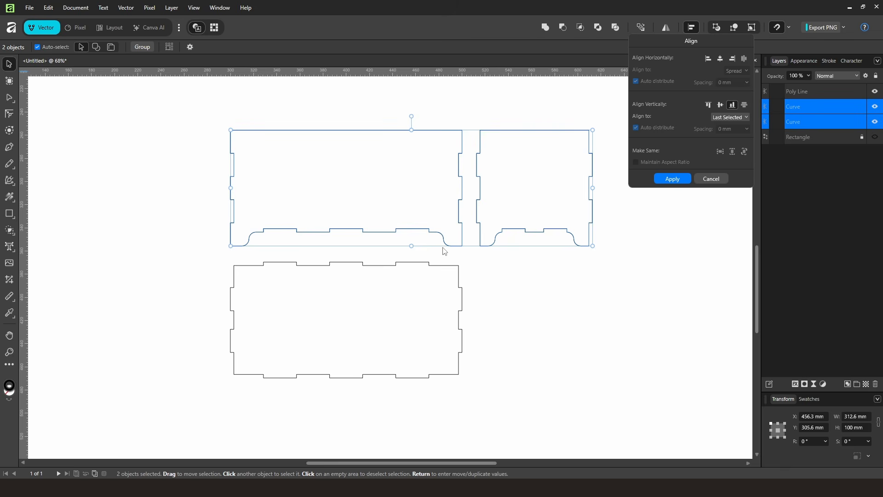
{"action": "left_click", "coordinate": [504, 315]}
{"action": "mouse_move", "coordinate": [535, 303]}
{"action": "left_mouse_down"}
{"action": "mouse_move", "coordinate": [511, 292]}
{"action": "mouse_move", "coordinate": [528, 304]}
{"action": "left_mouse_up"}
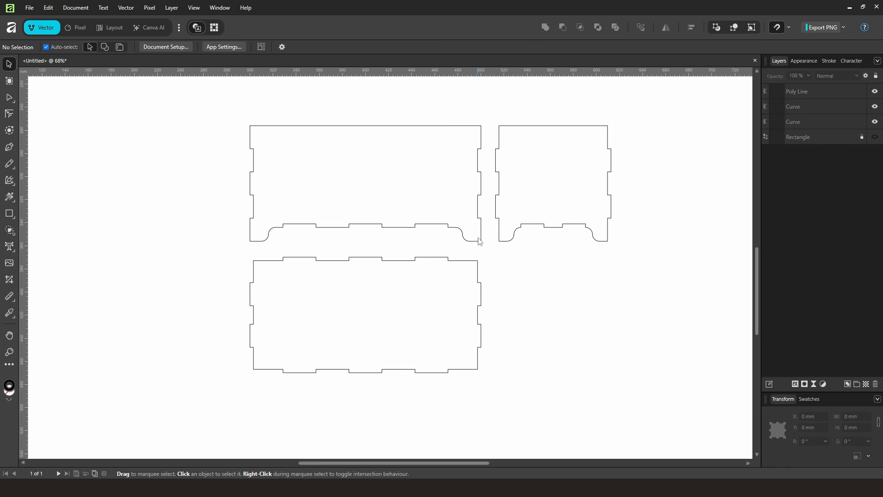